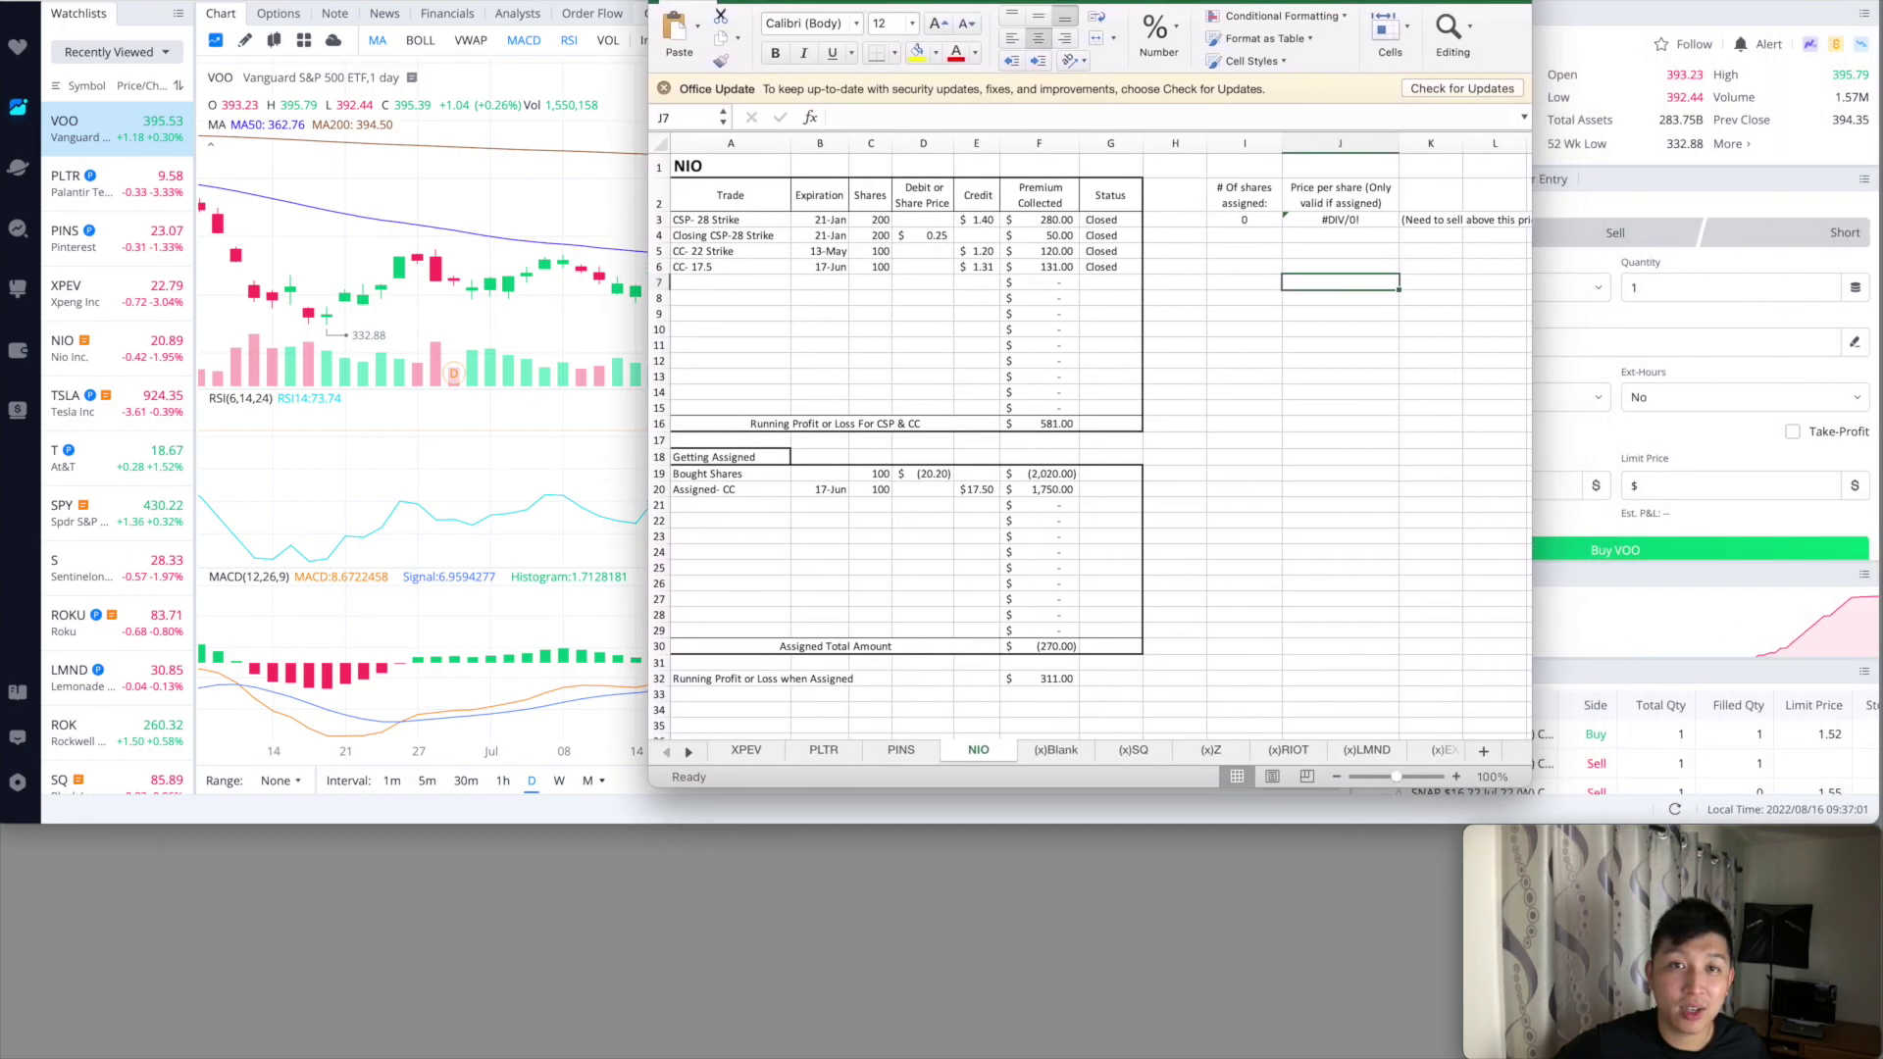
Dismiss the Office update bar, mark PINS CC 35 Strike Closed in G4, then go to PLTR
click(634, 90)
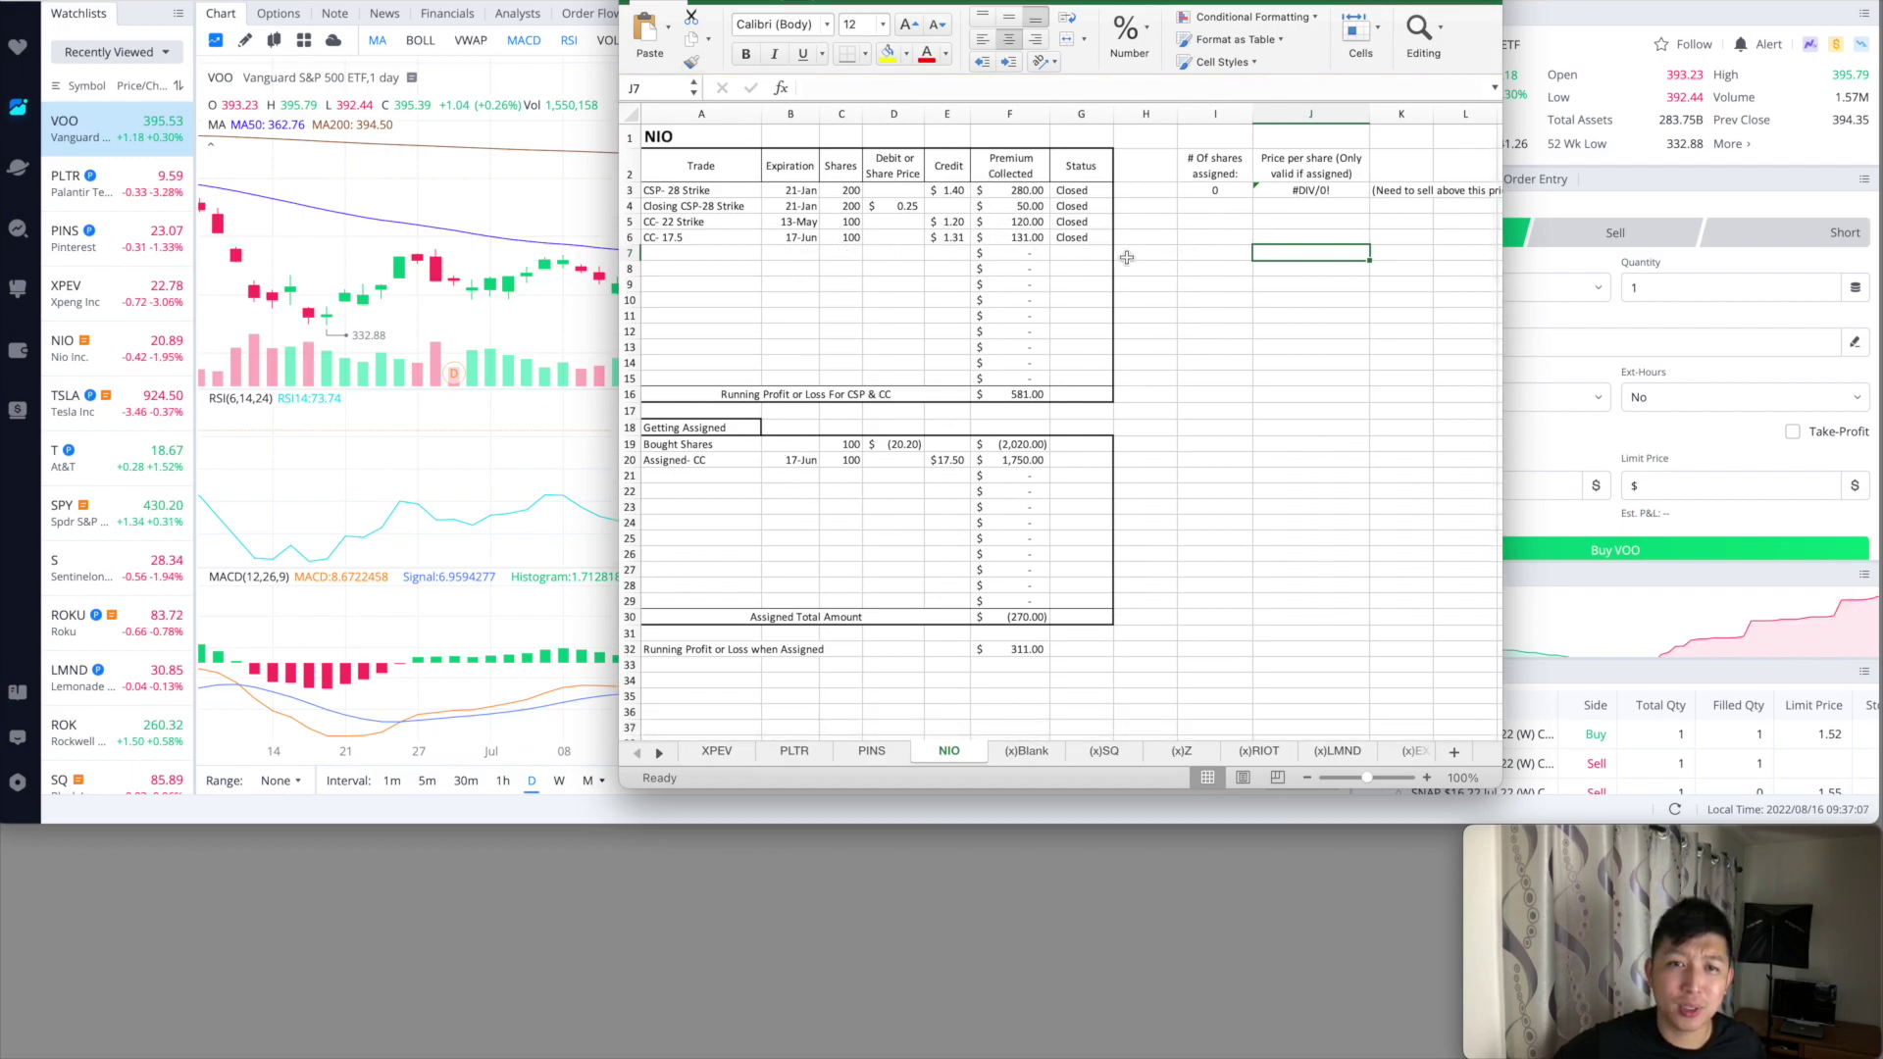
click(871, 750)
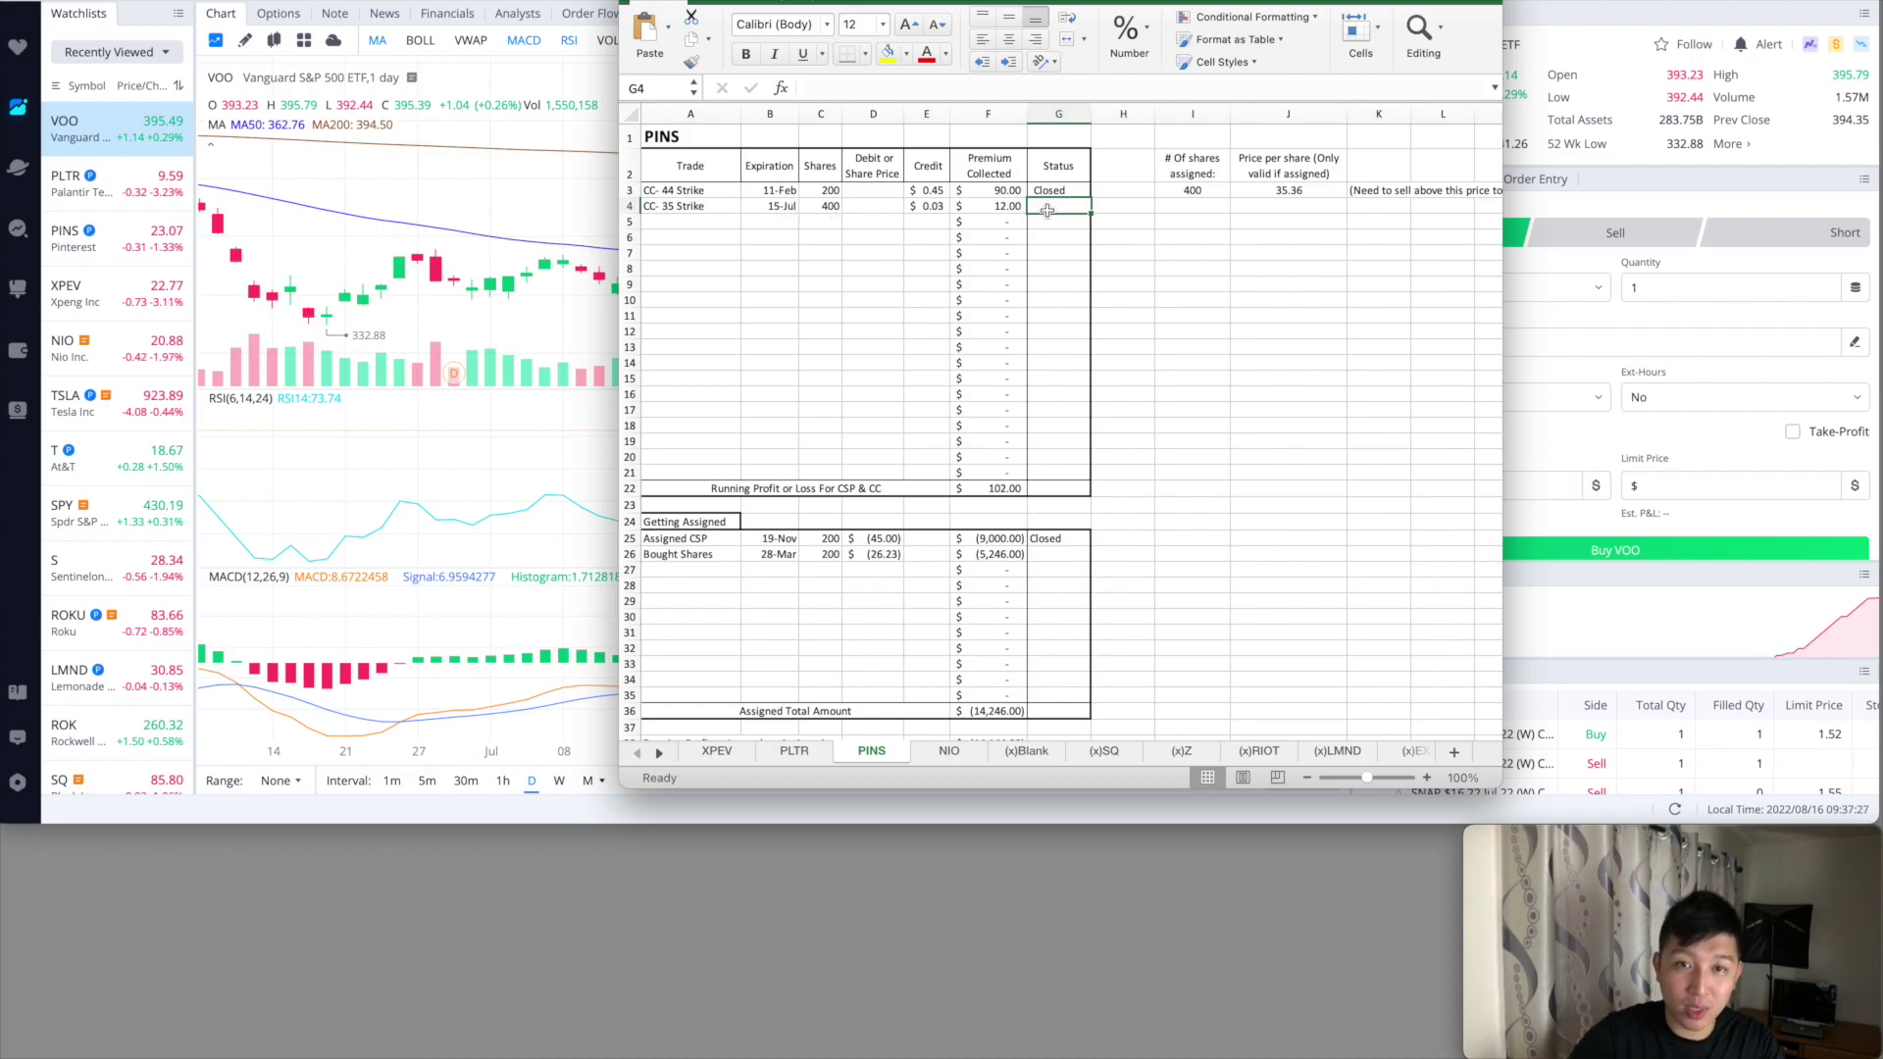
text(Closed)
key(Return)
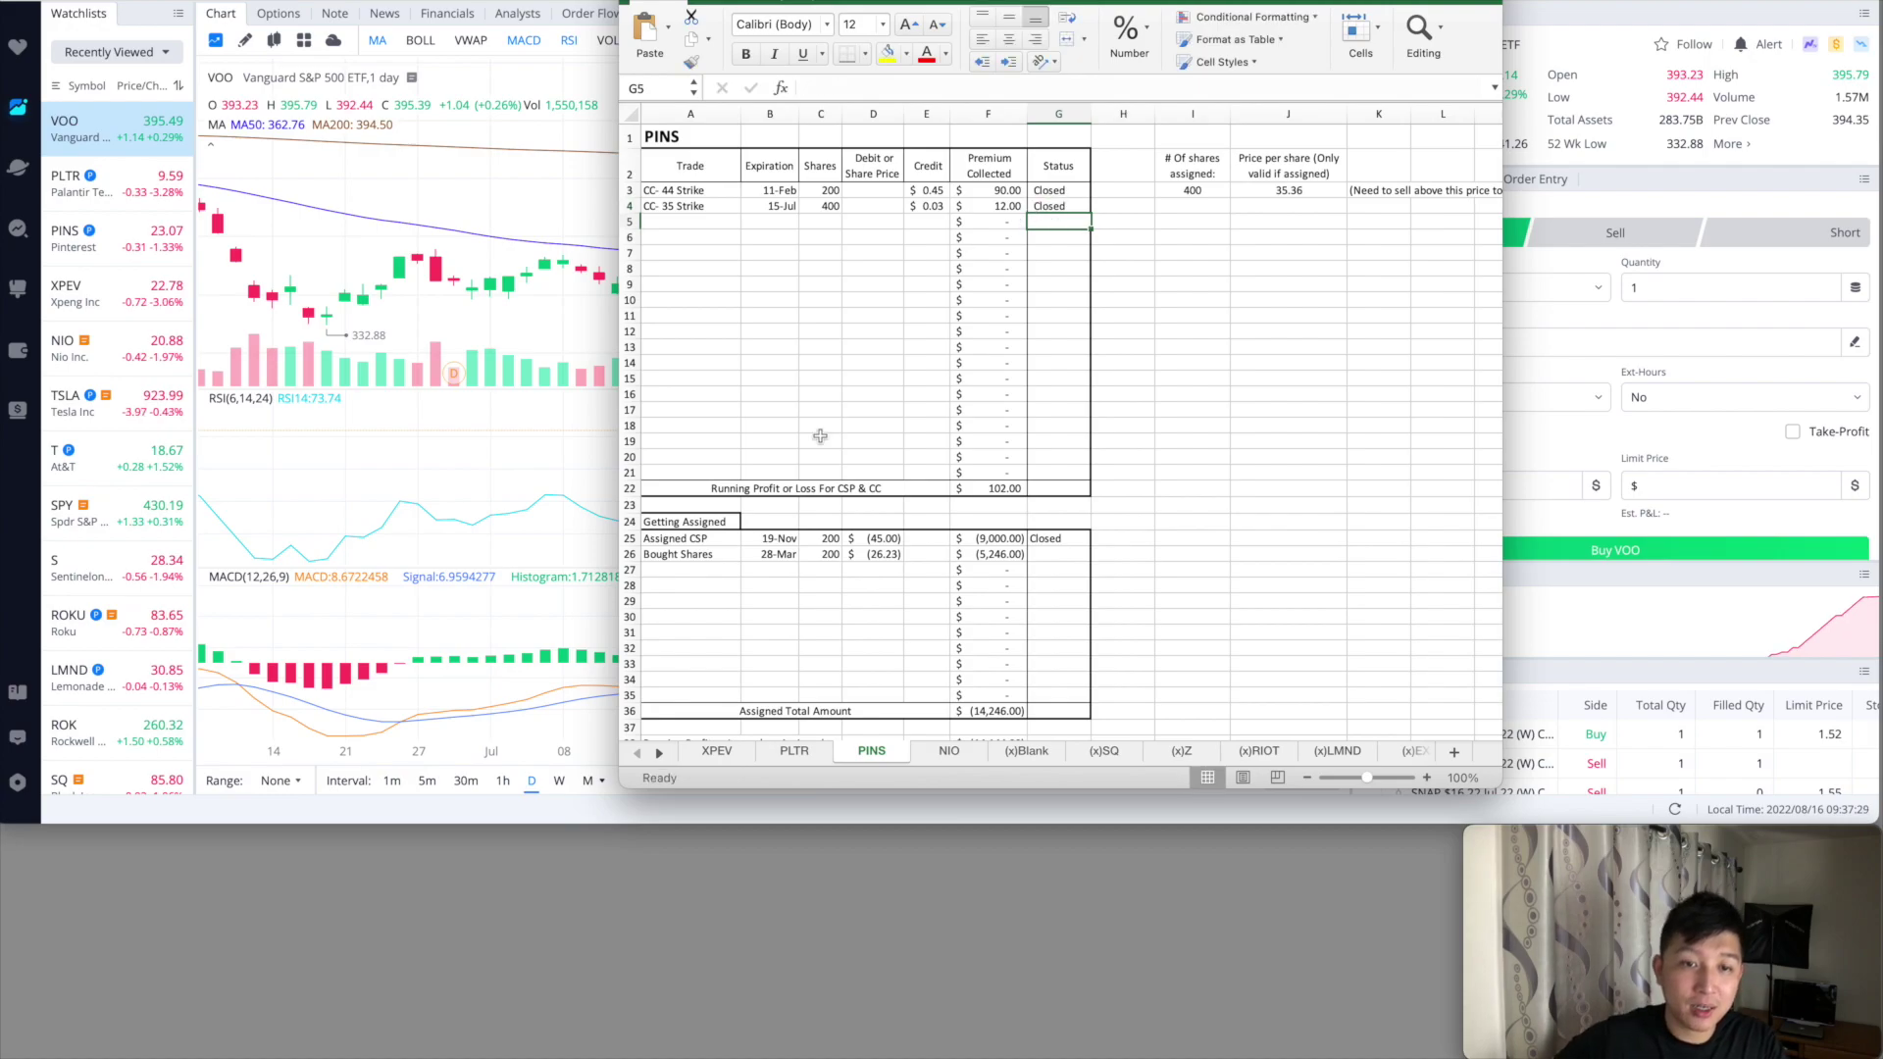
scroll(1345, 239, down, 2)
scroll(1304, 226, up, 2)
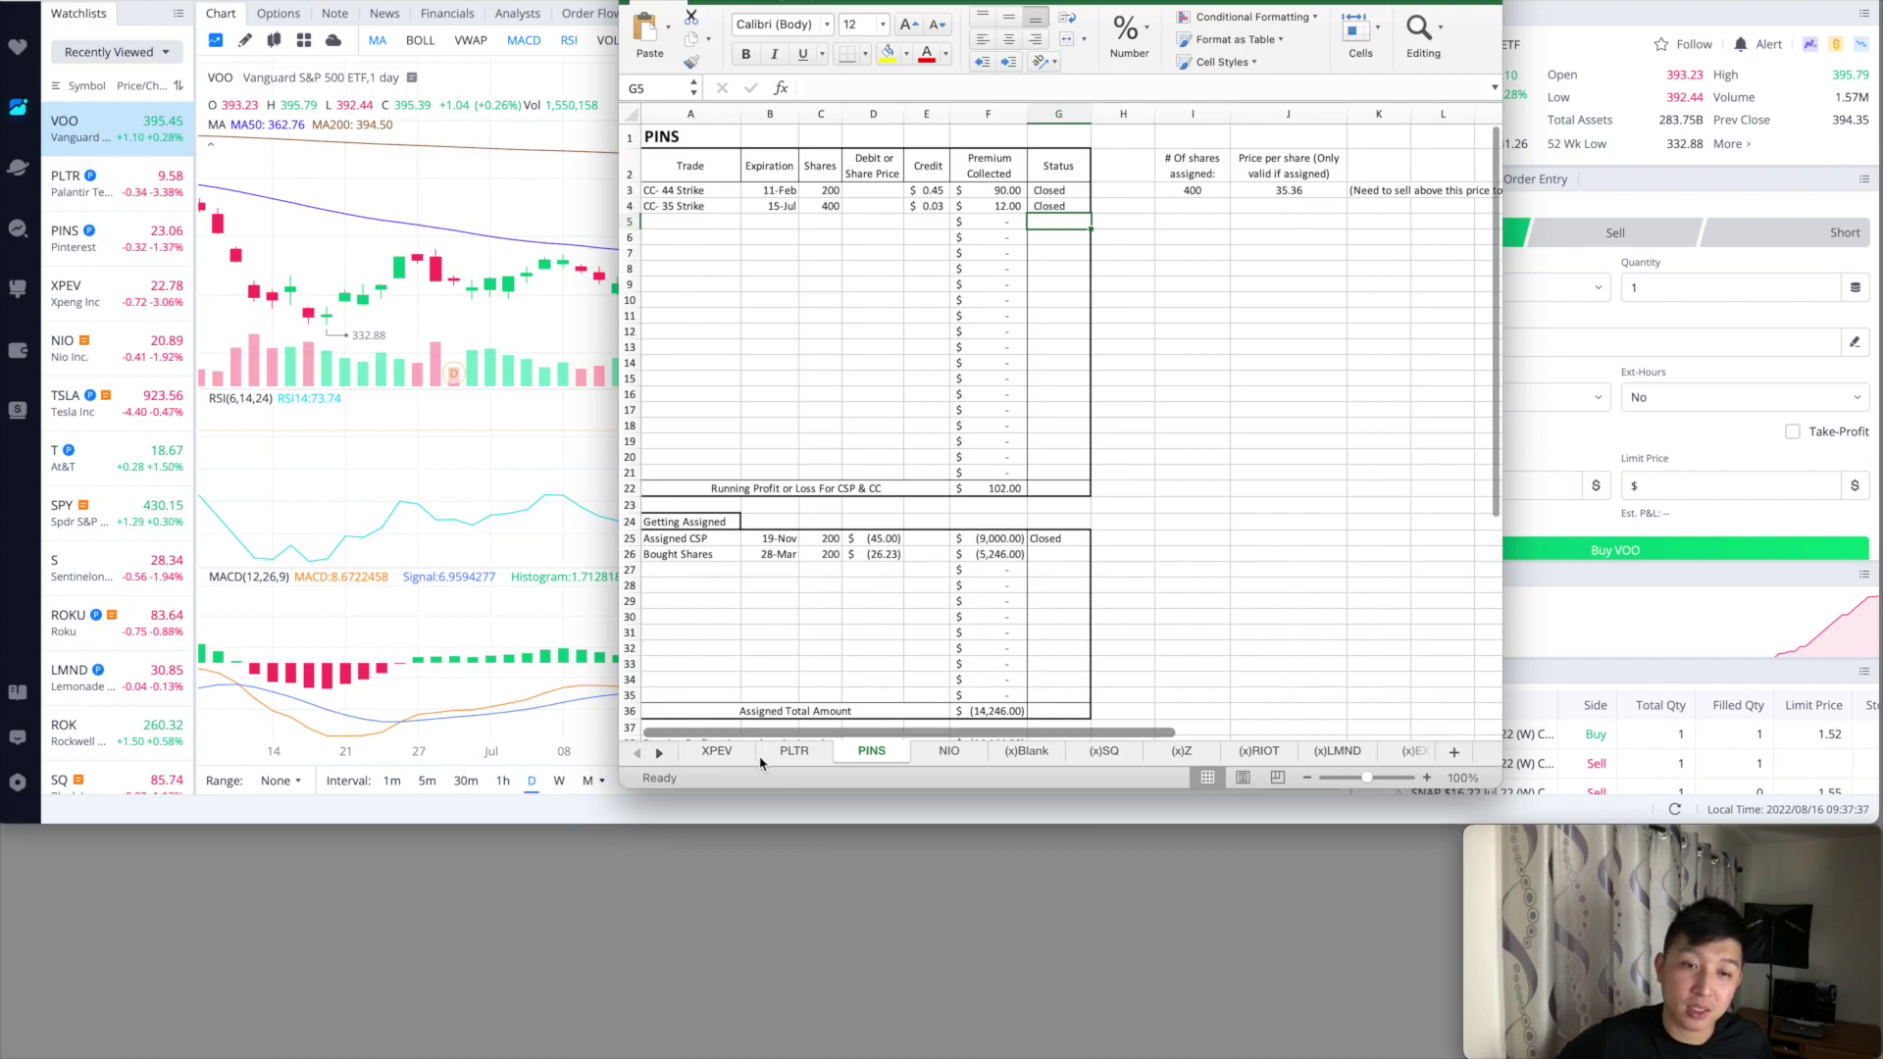
click(790, 753)
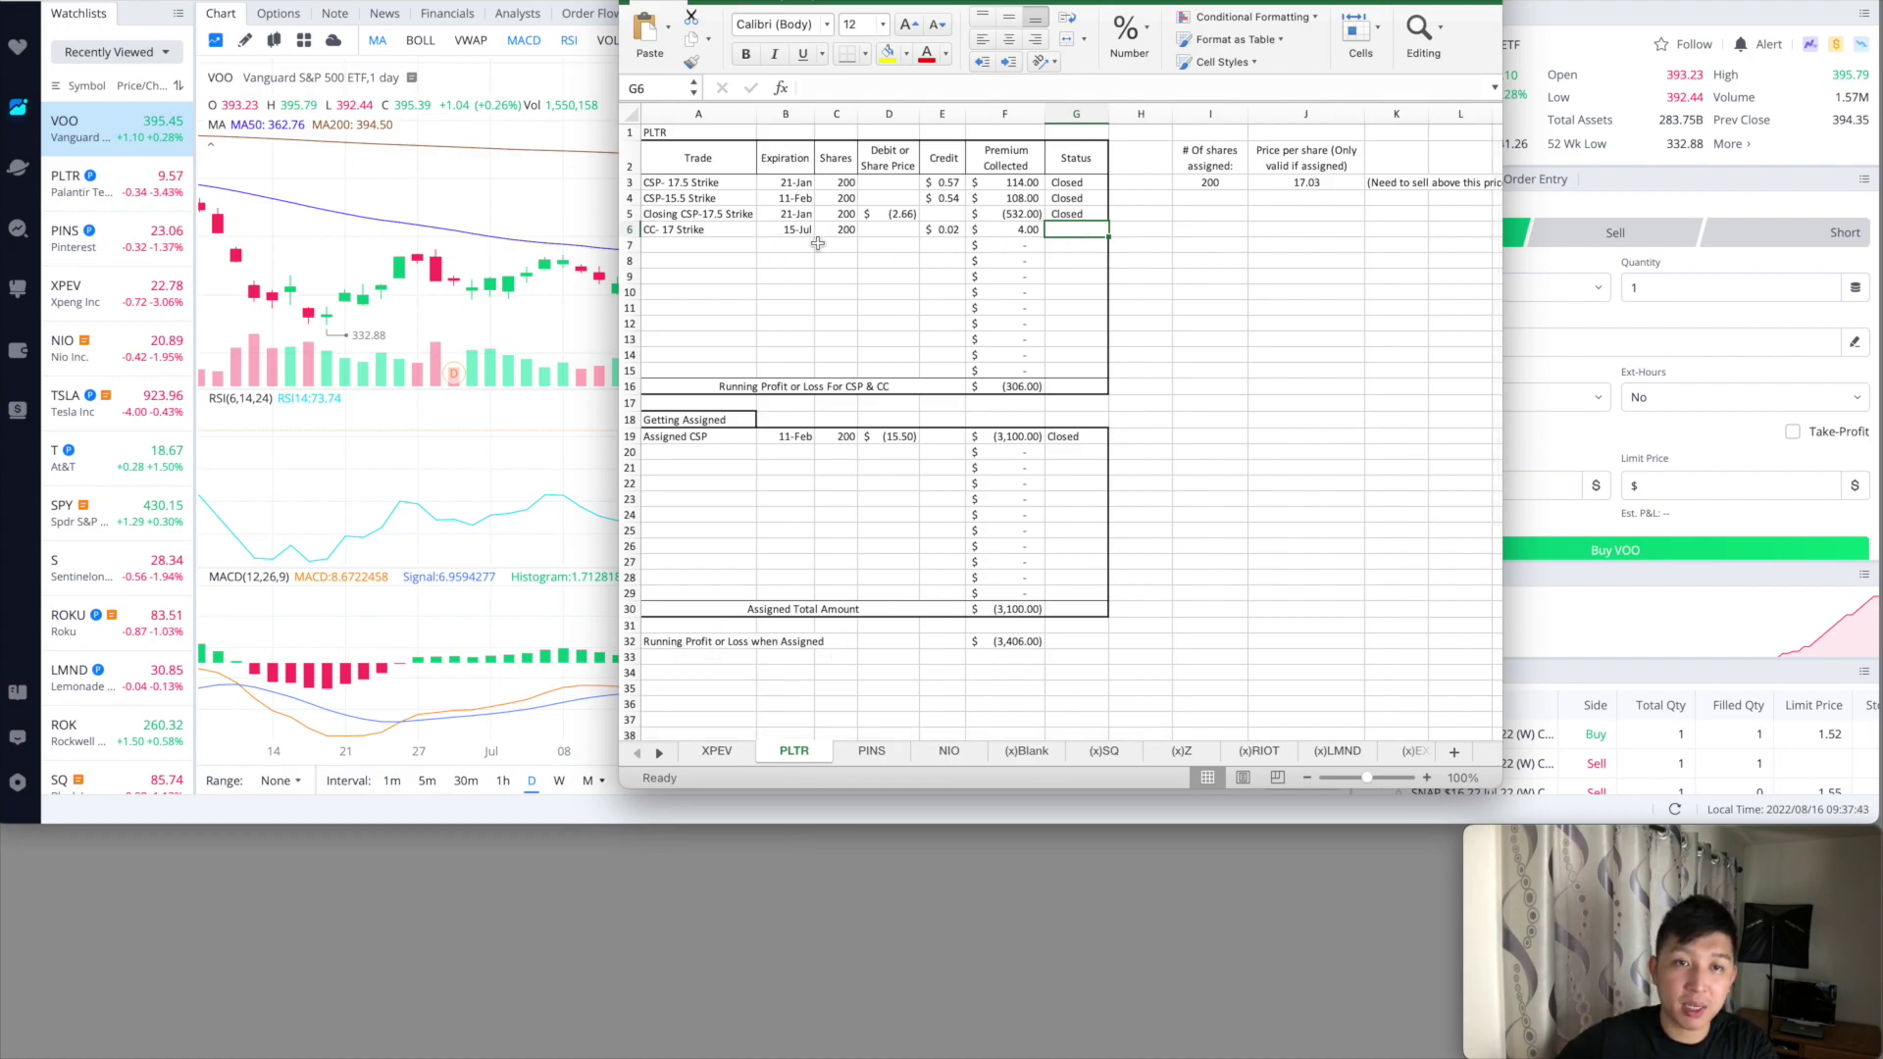
Enter Closed in G6 for the PLTR CC 17 Strike trade using autocomplete
text(Closed)
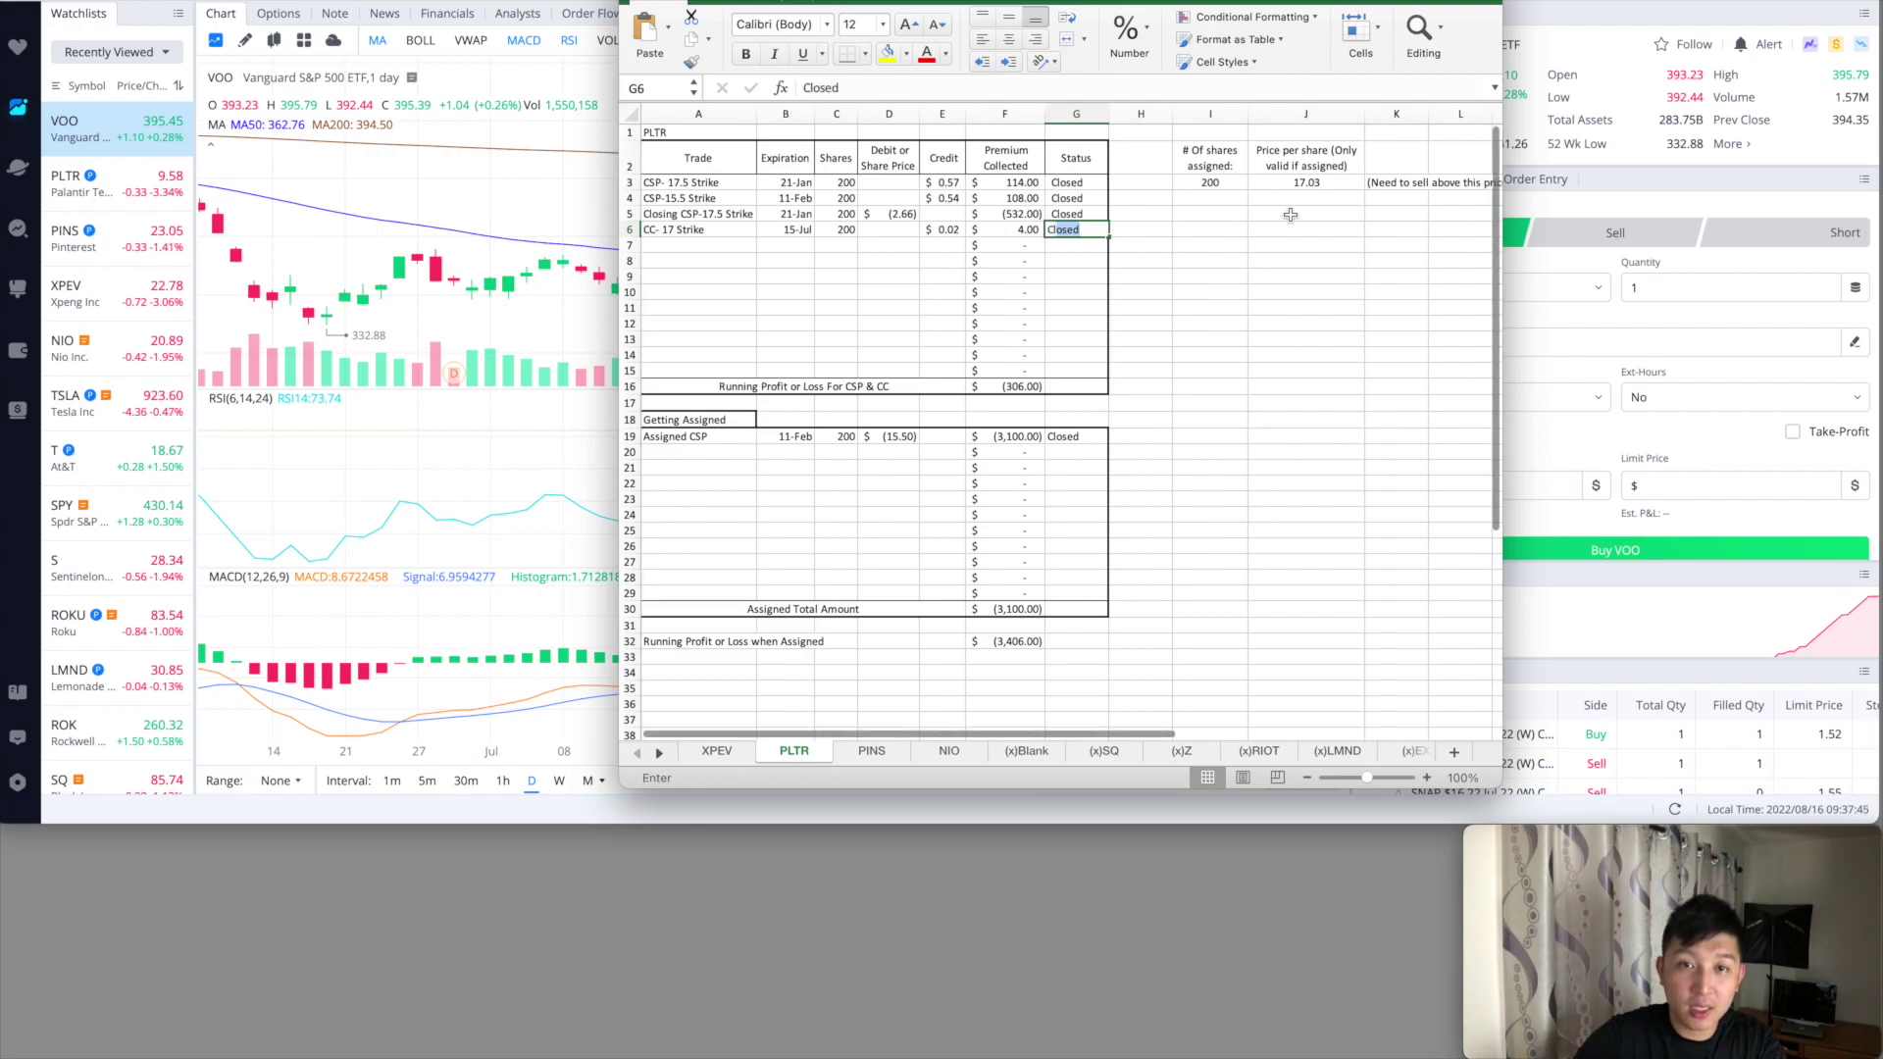
key(Return)
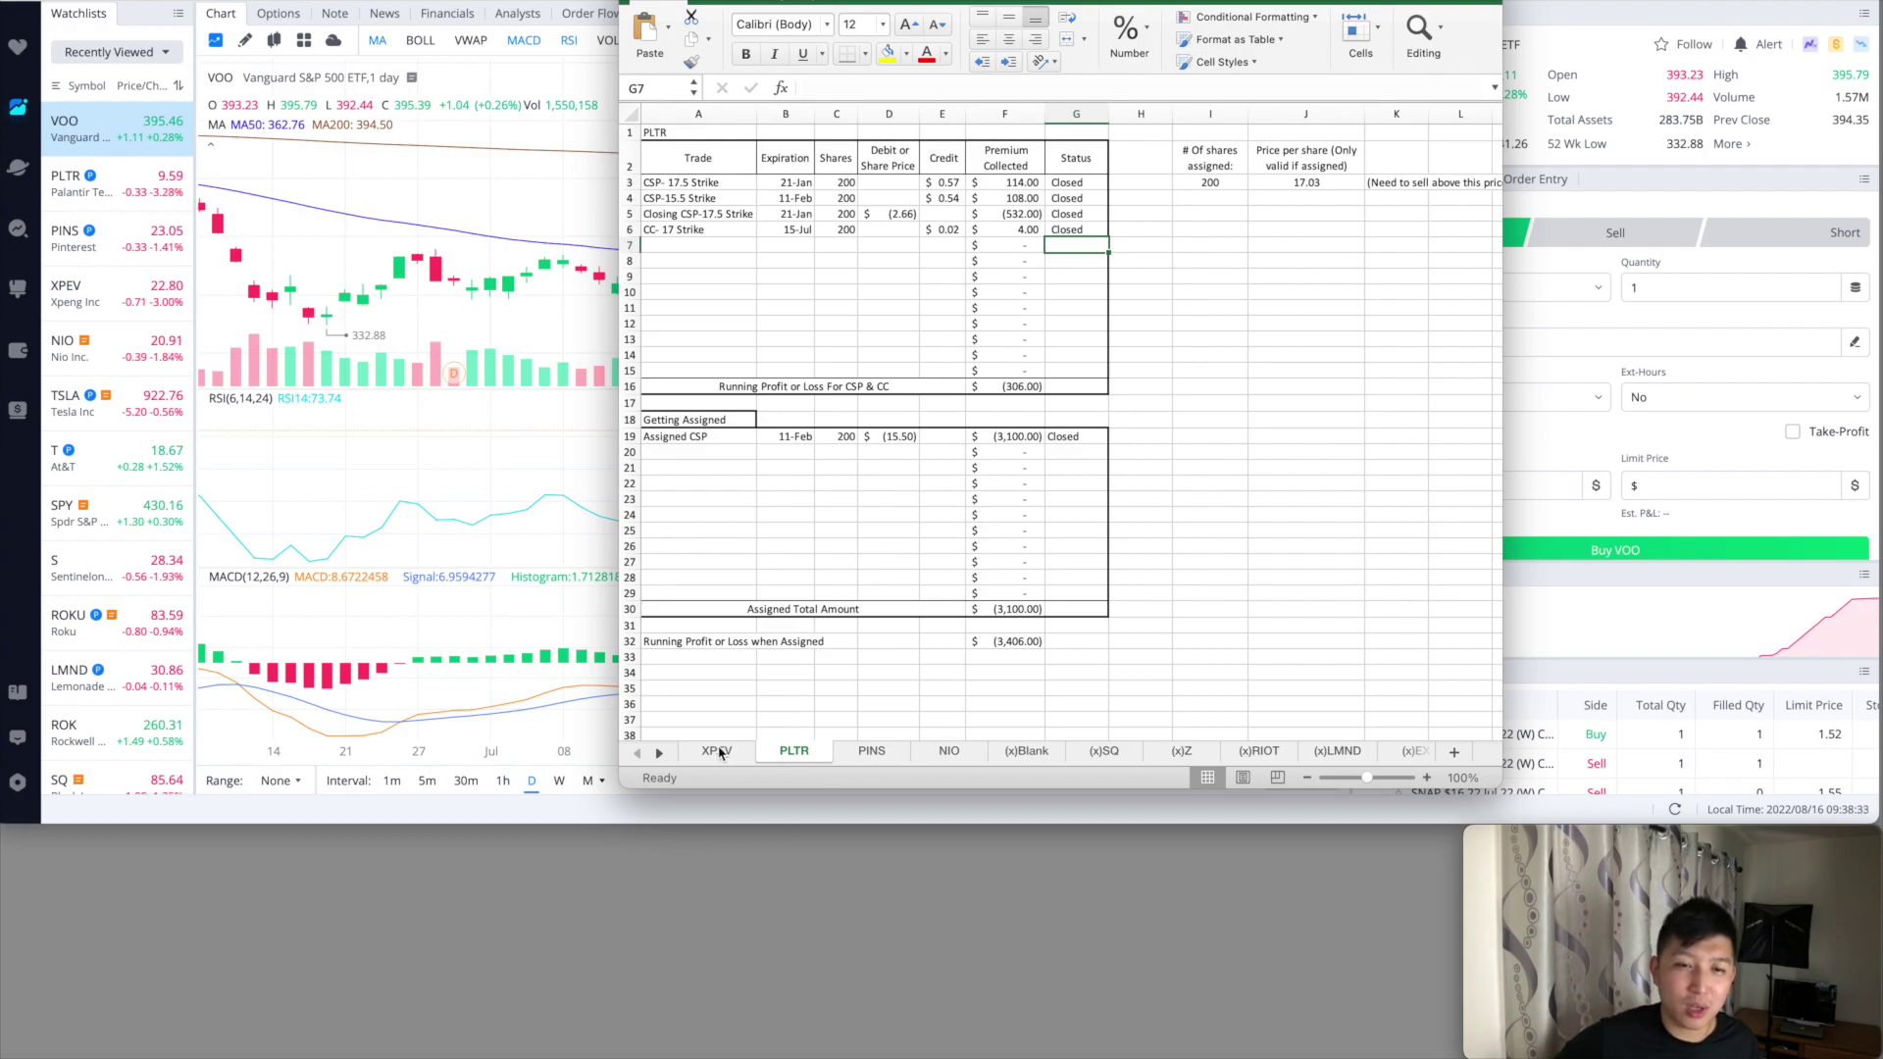
Cycle through the XPEV and PLTR sheets and settle back on the PINS sheet
click(717, 752)
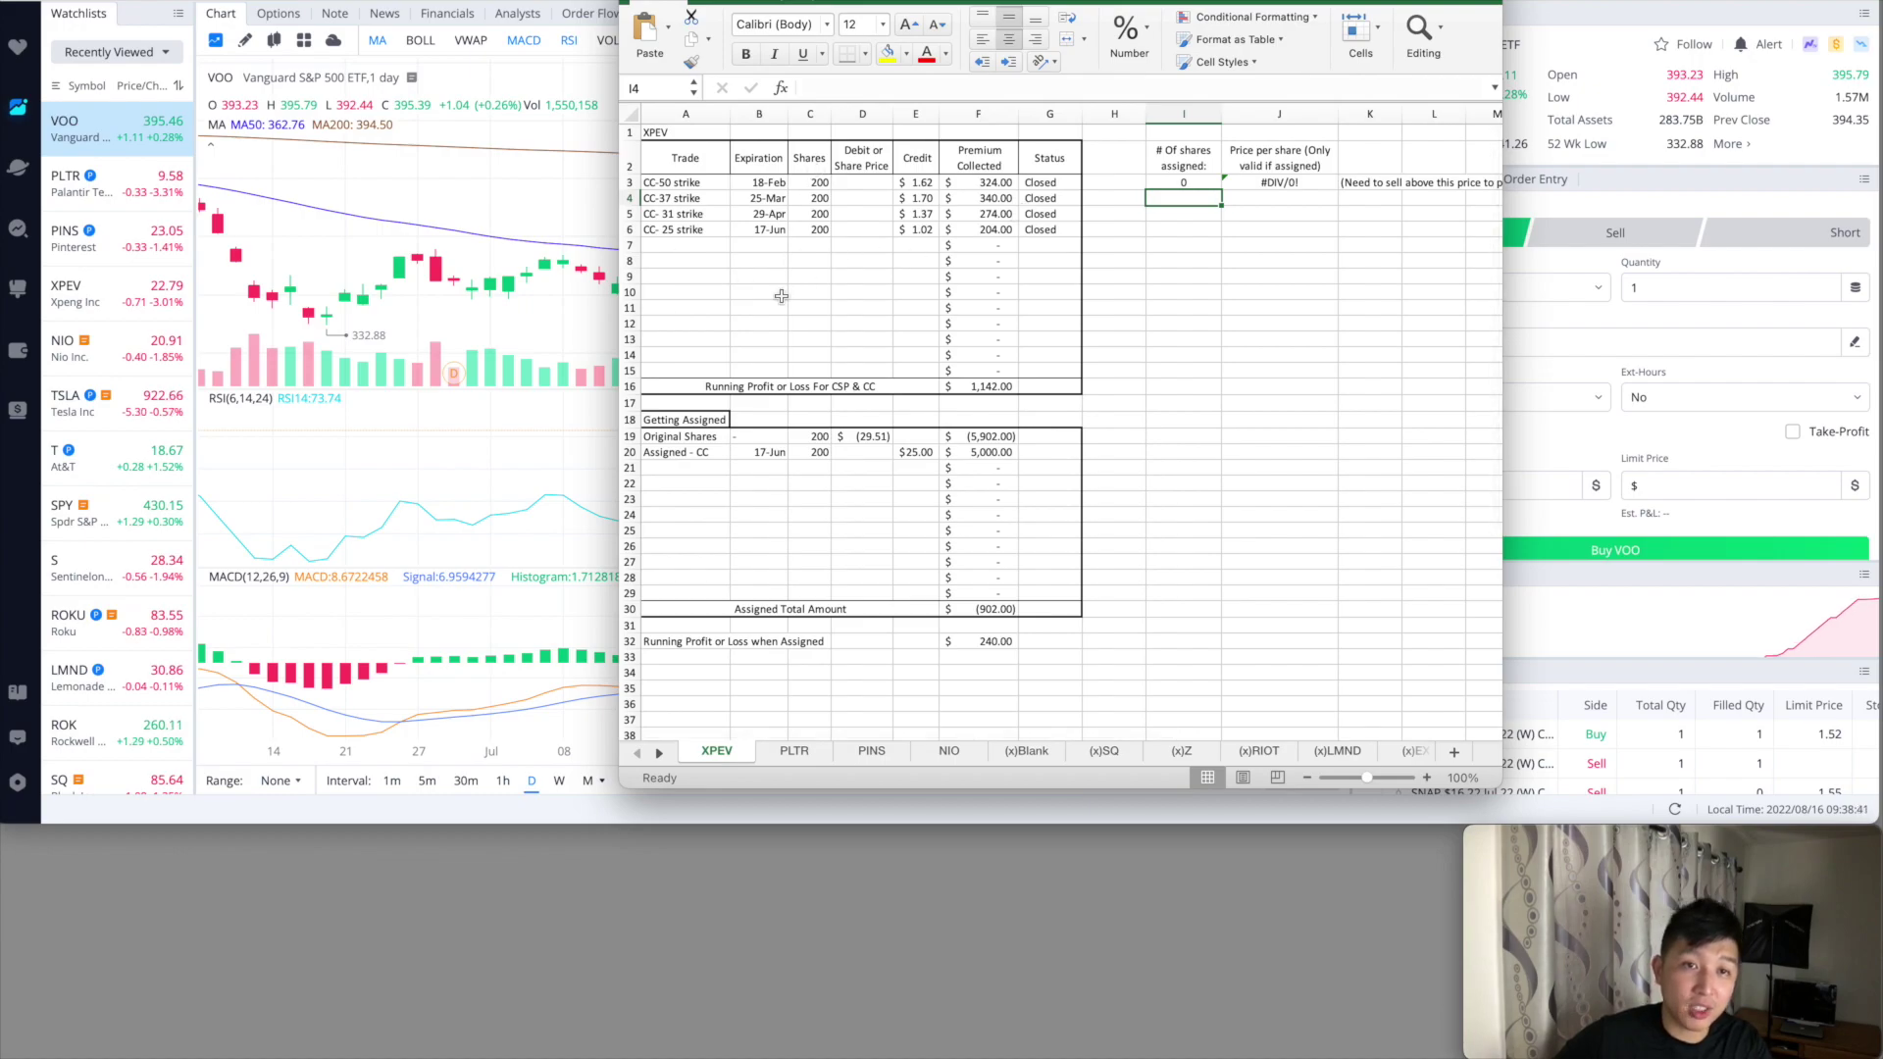
click(870, 751)
click(795, 752)
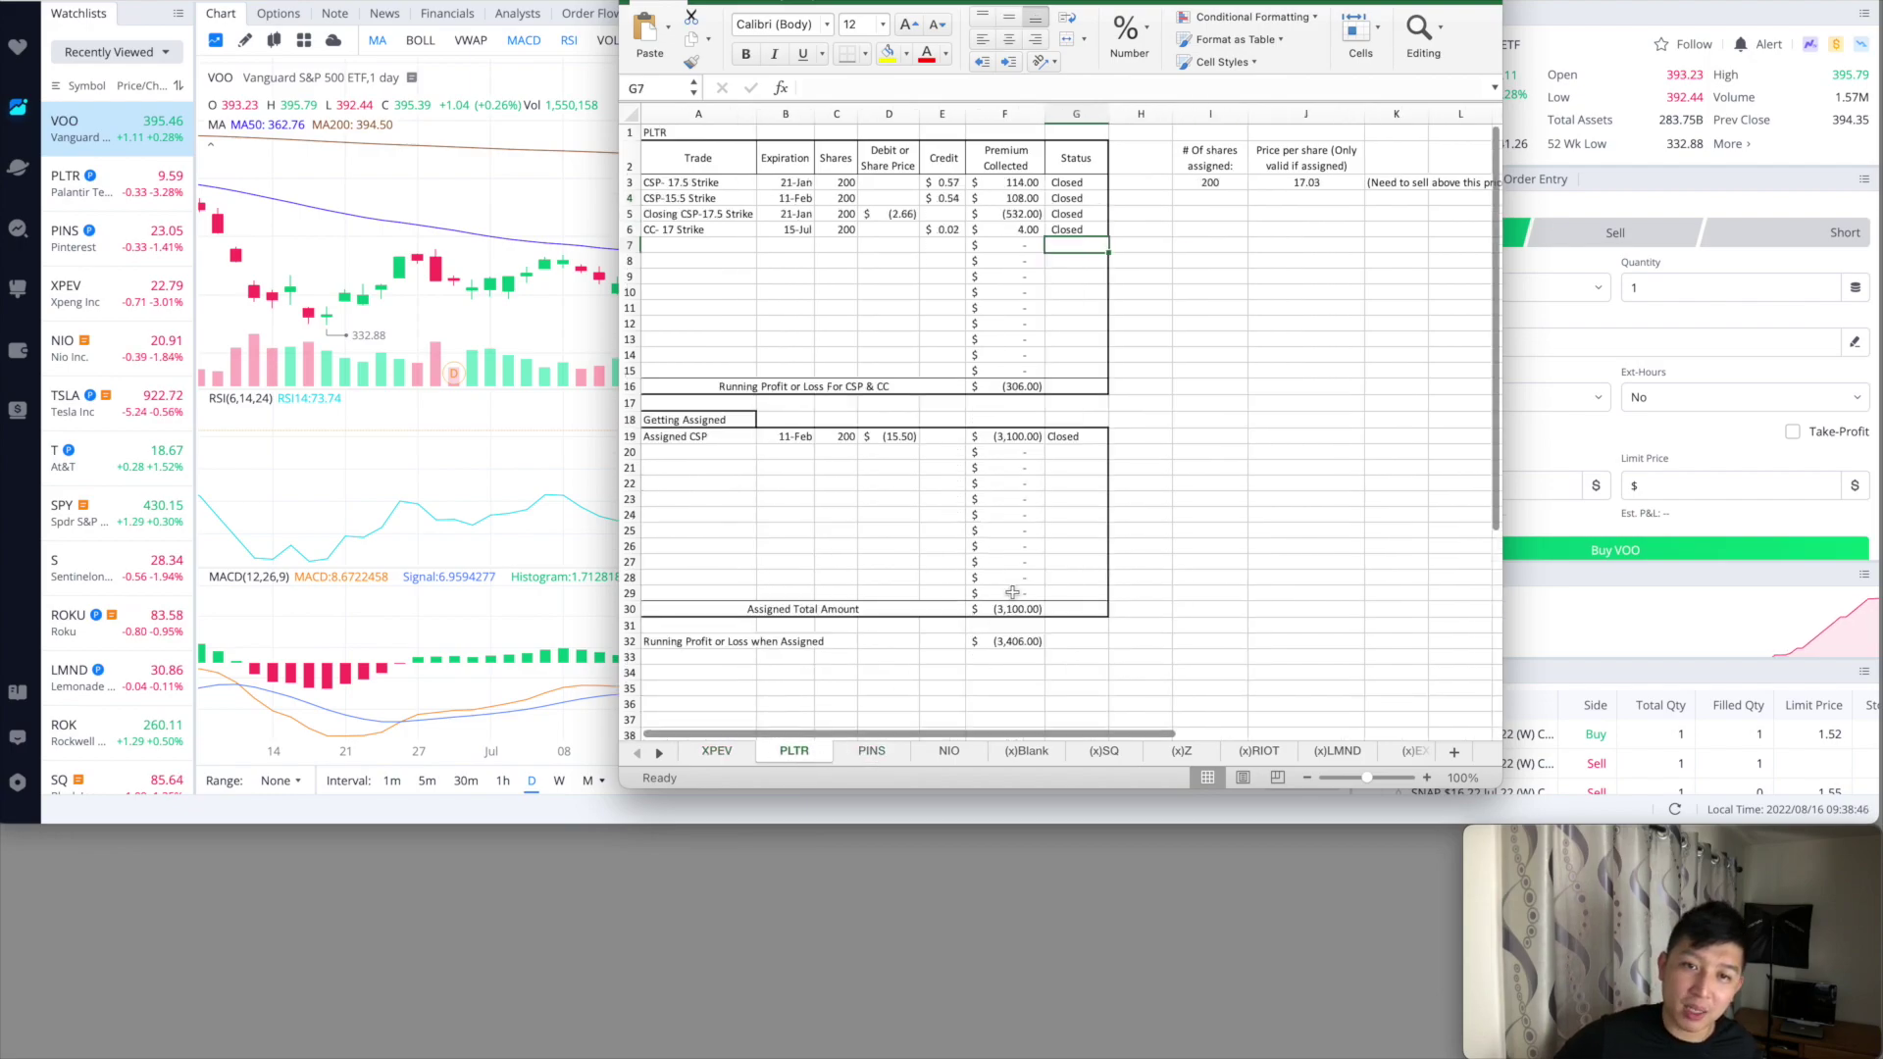
click(870, 751)
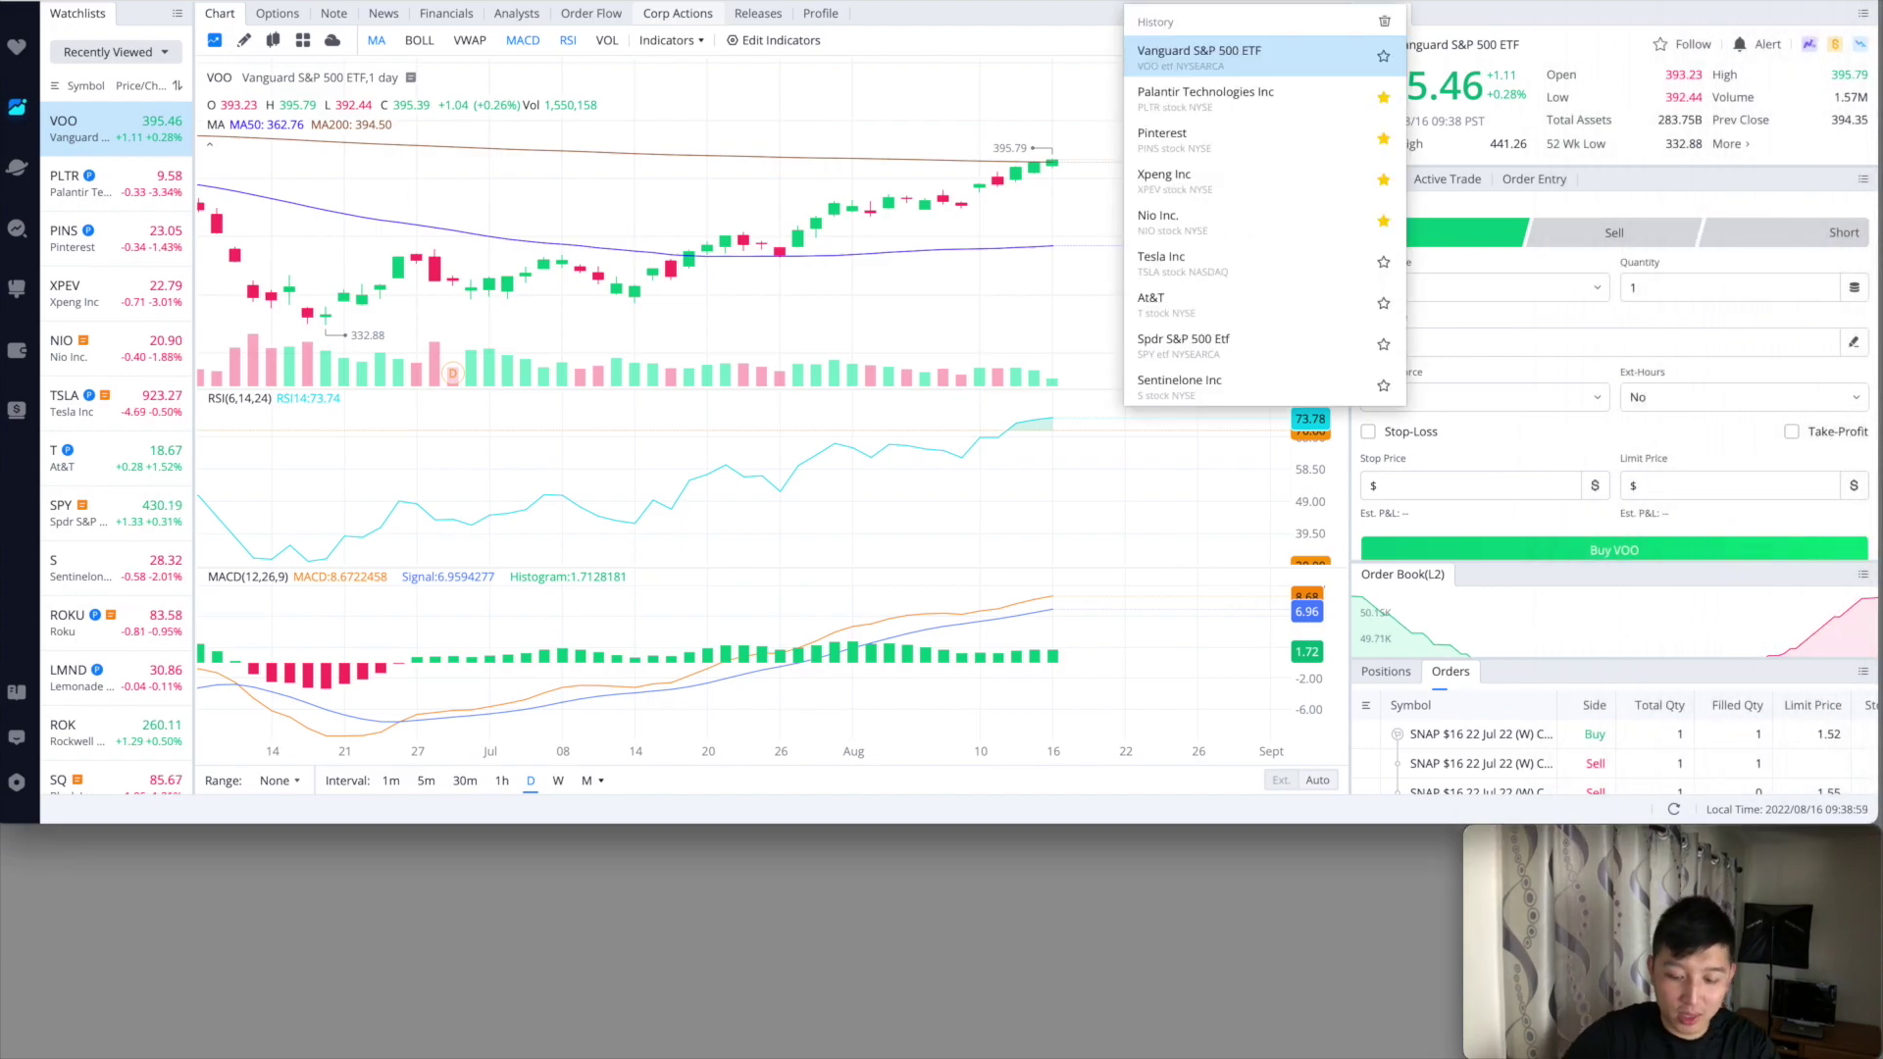
Search 'pins', load Pinterest (PINS), and open its options chain
text(pins)
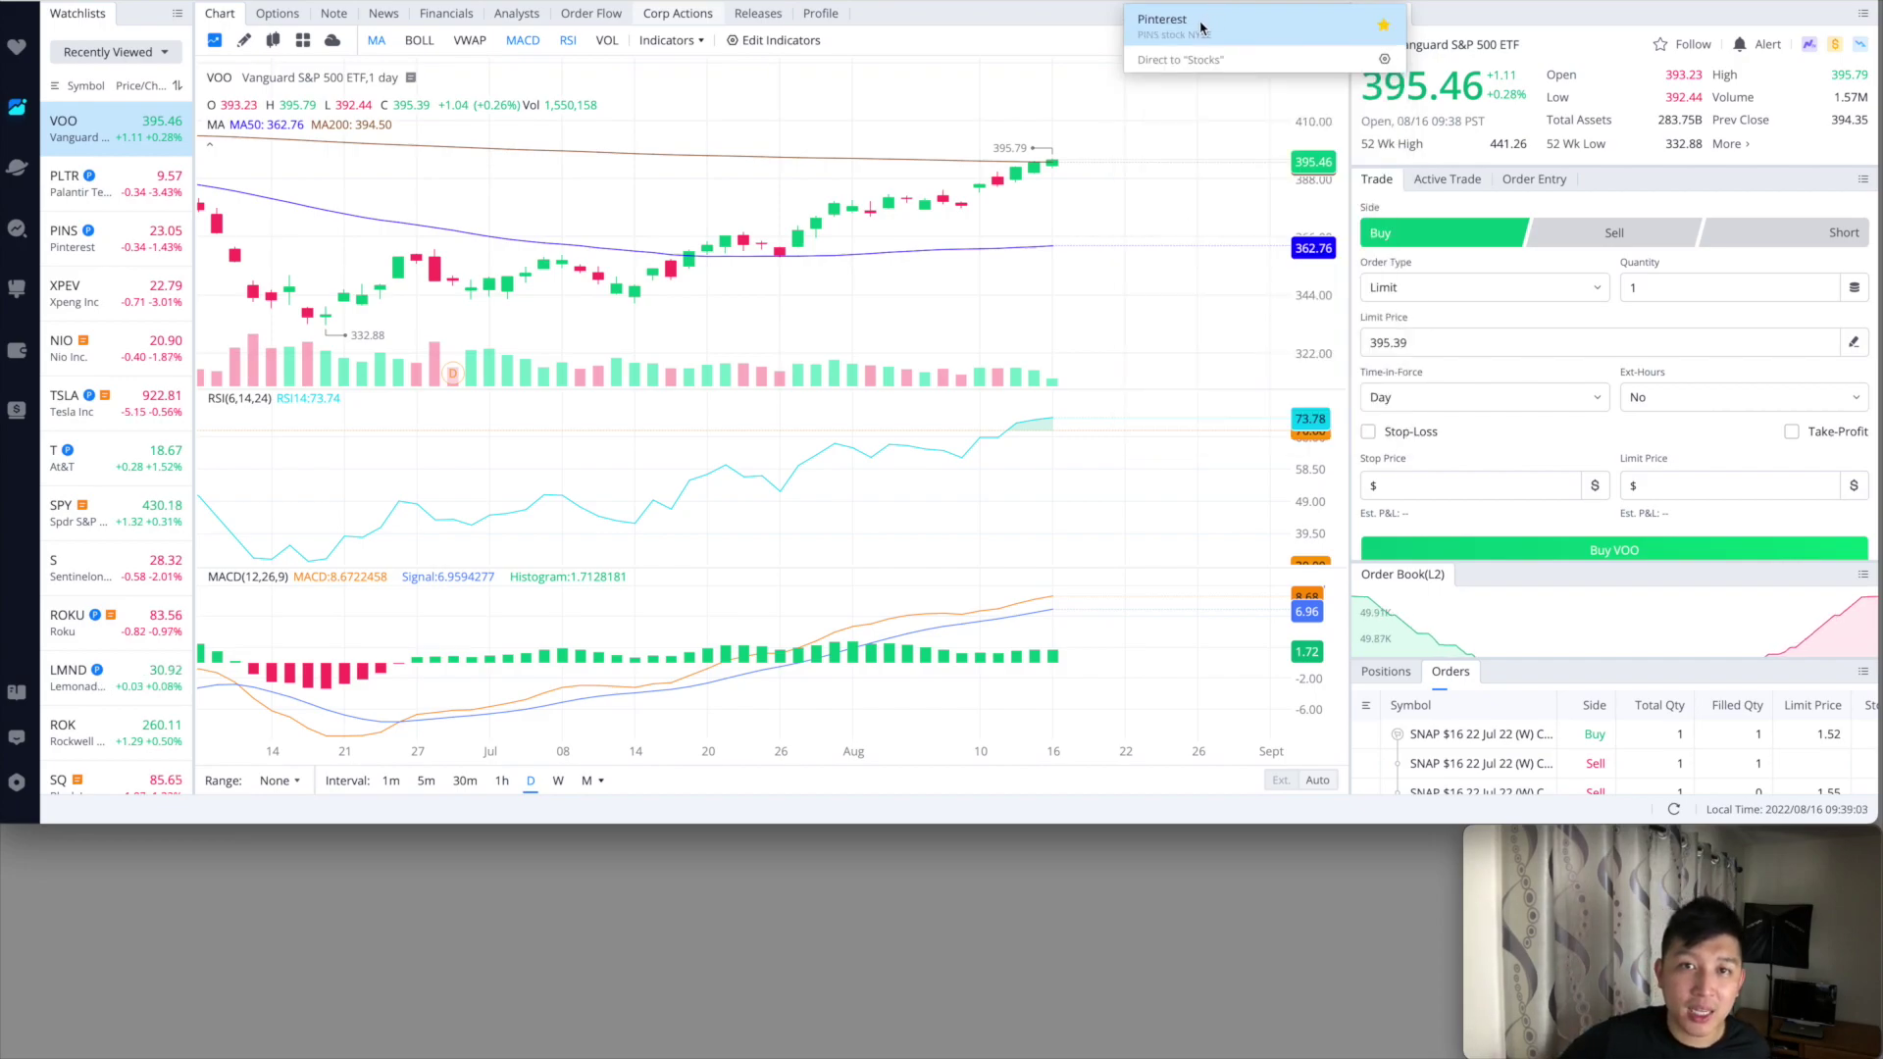
click(1200, 26)
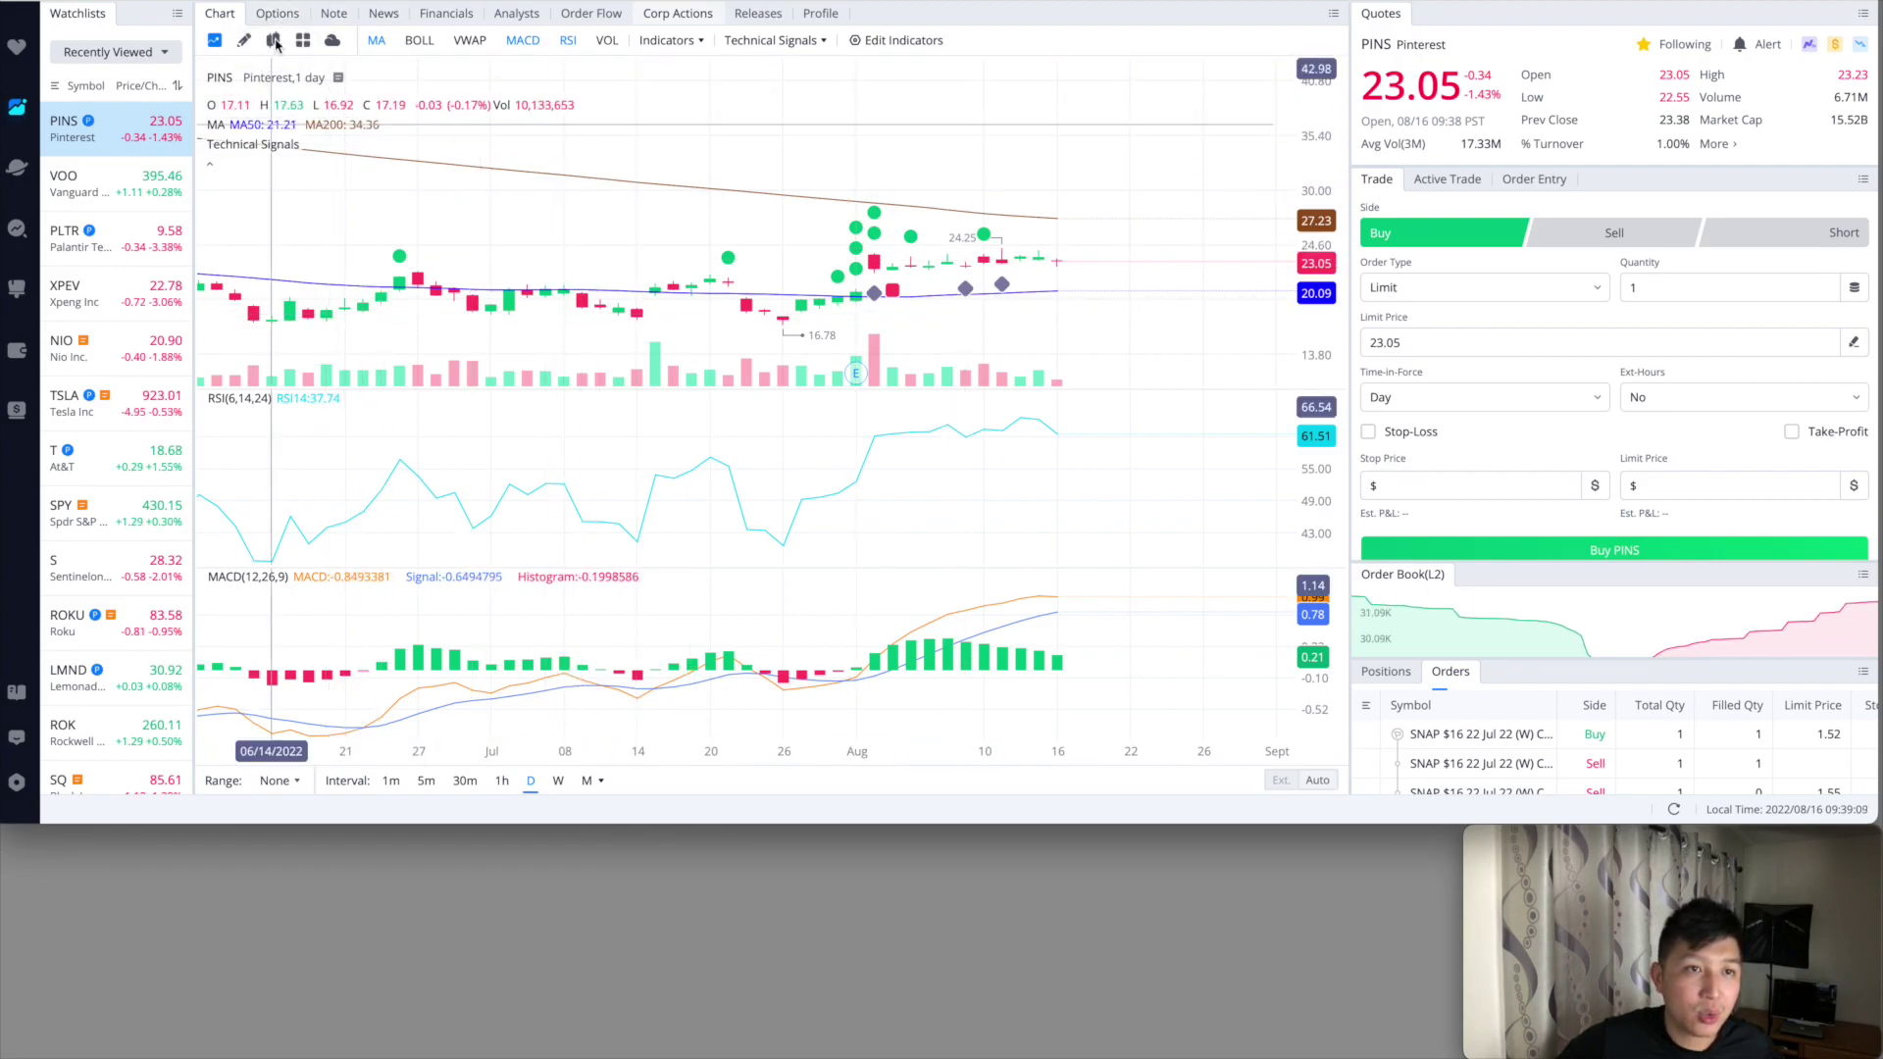
scroll(1062, 284, up, 1)
scroll(1062, 285, down, 1)
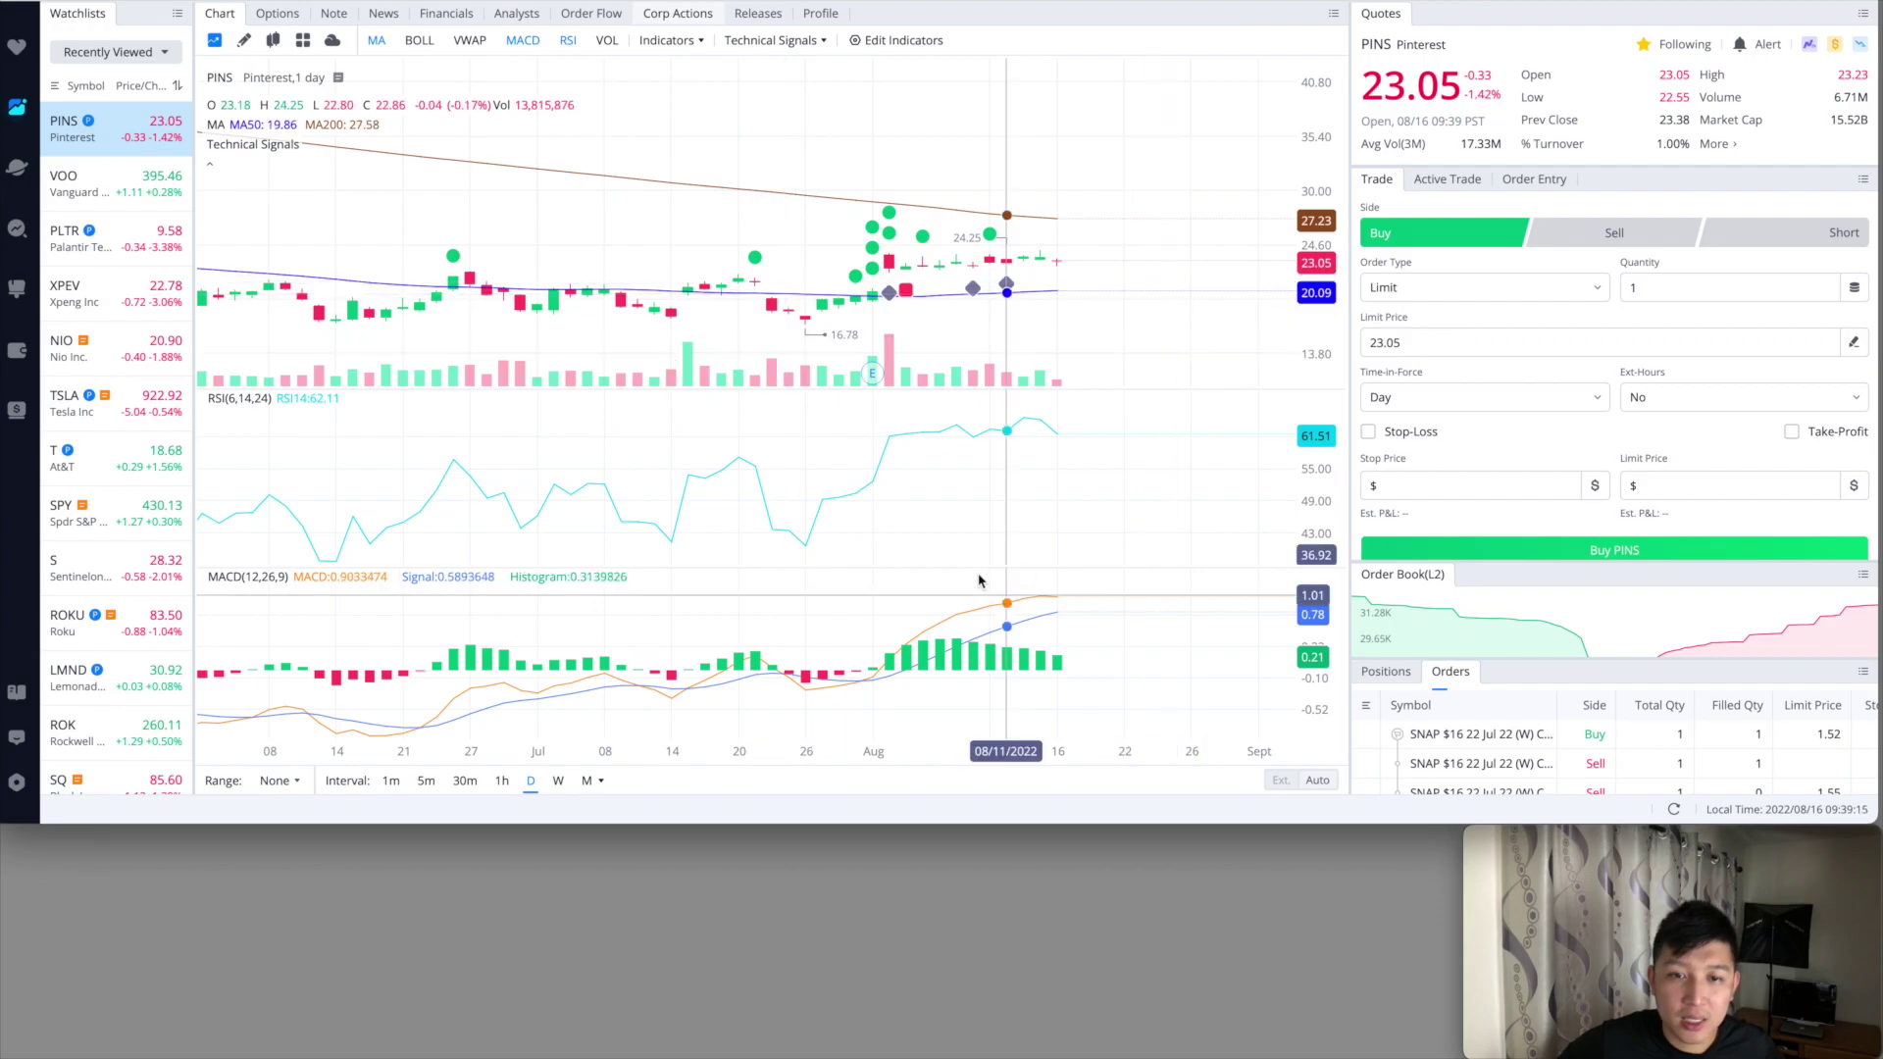
click(280, 15)
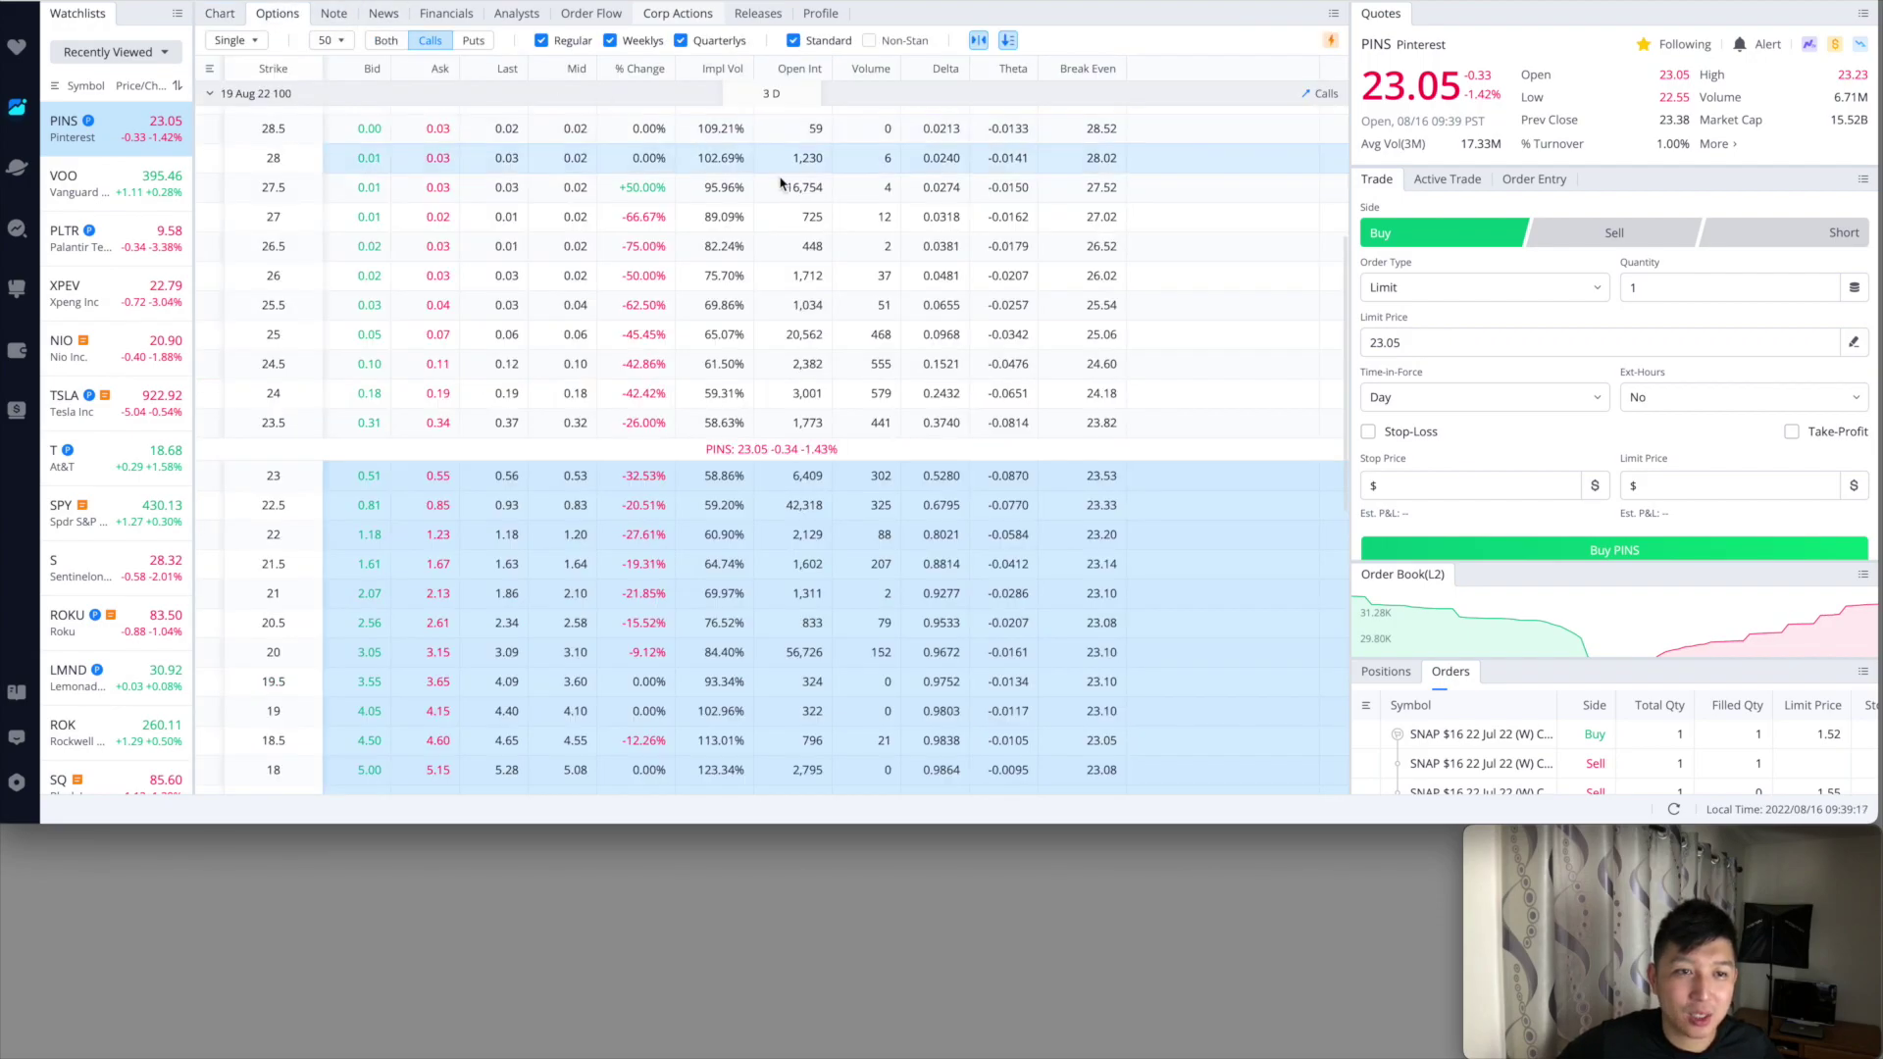
Collapse the 19 Aug 22 expiry and expand the 16 Sep 22 PINS call strikes
click(211, 95)
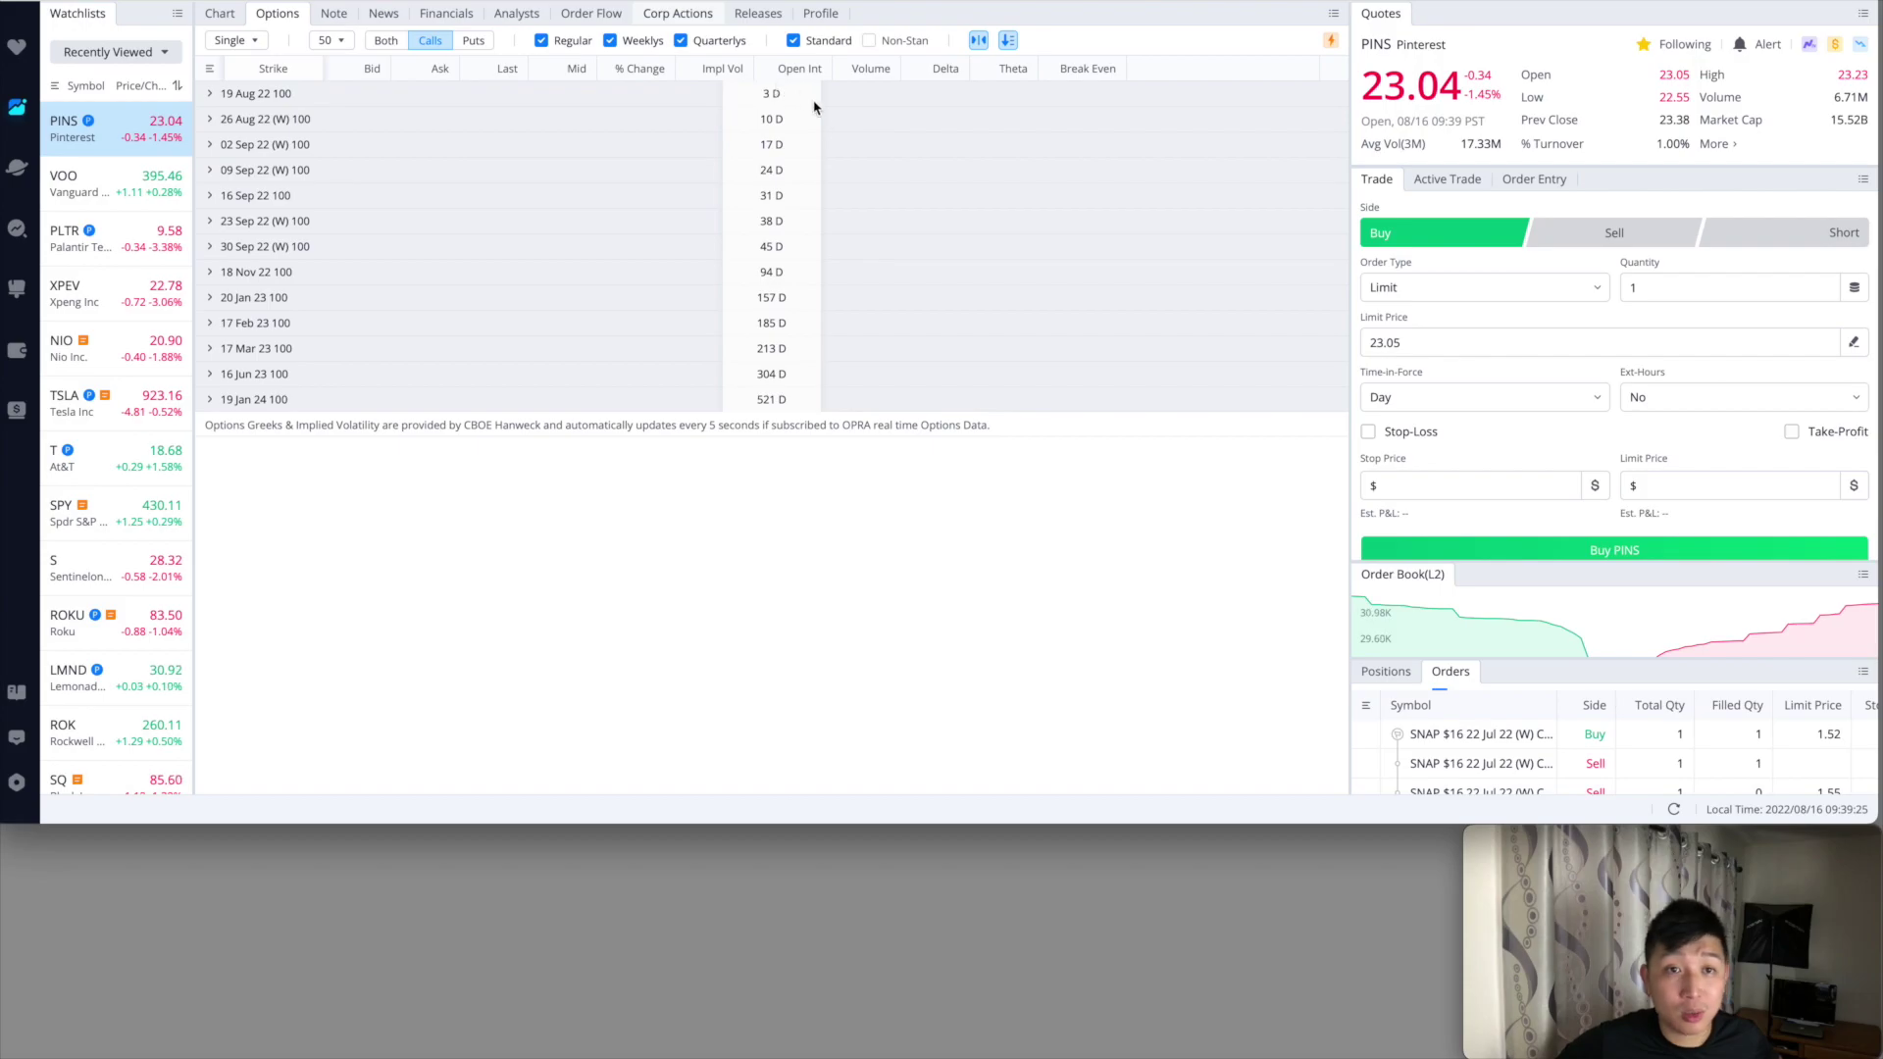
click(210, 196)
scroll(796, 195, down, 1)
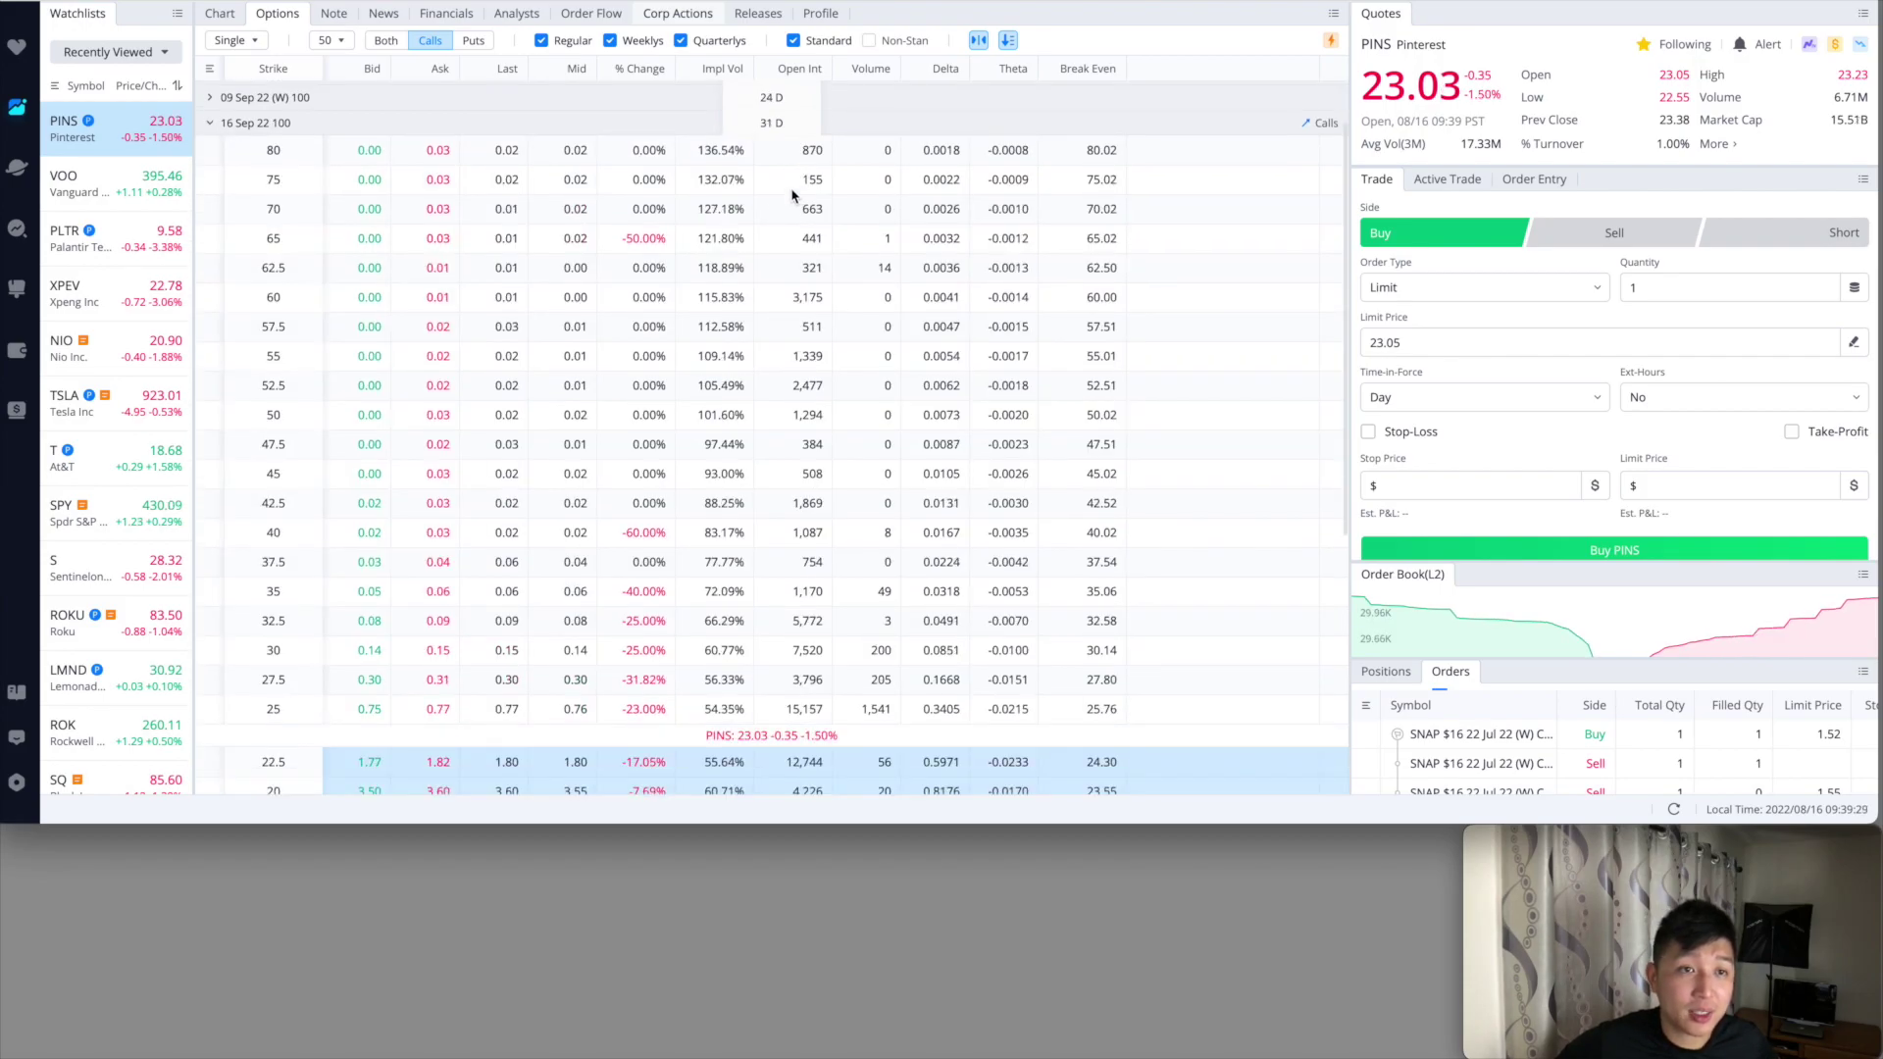
scroll(745, 196, down, 2)
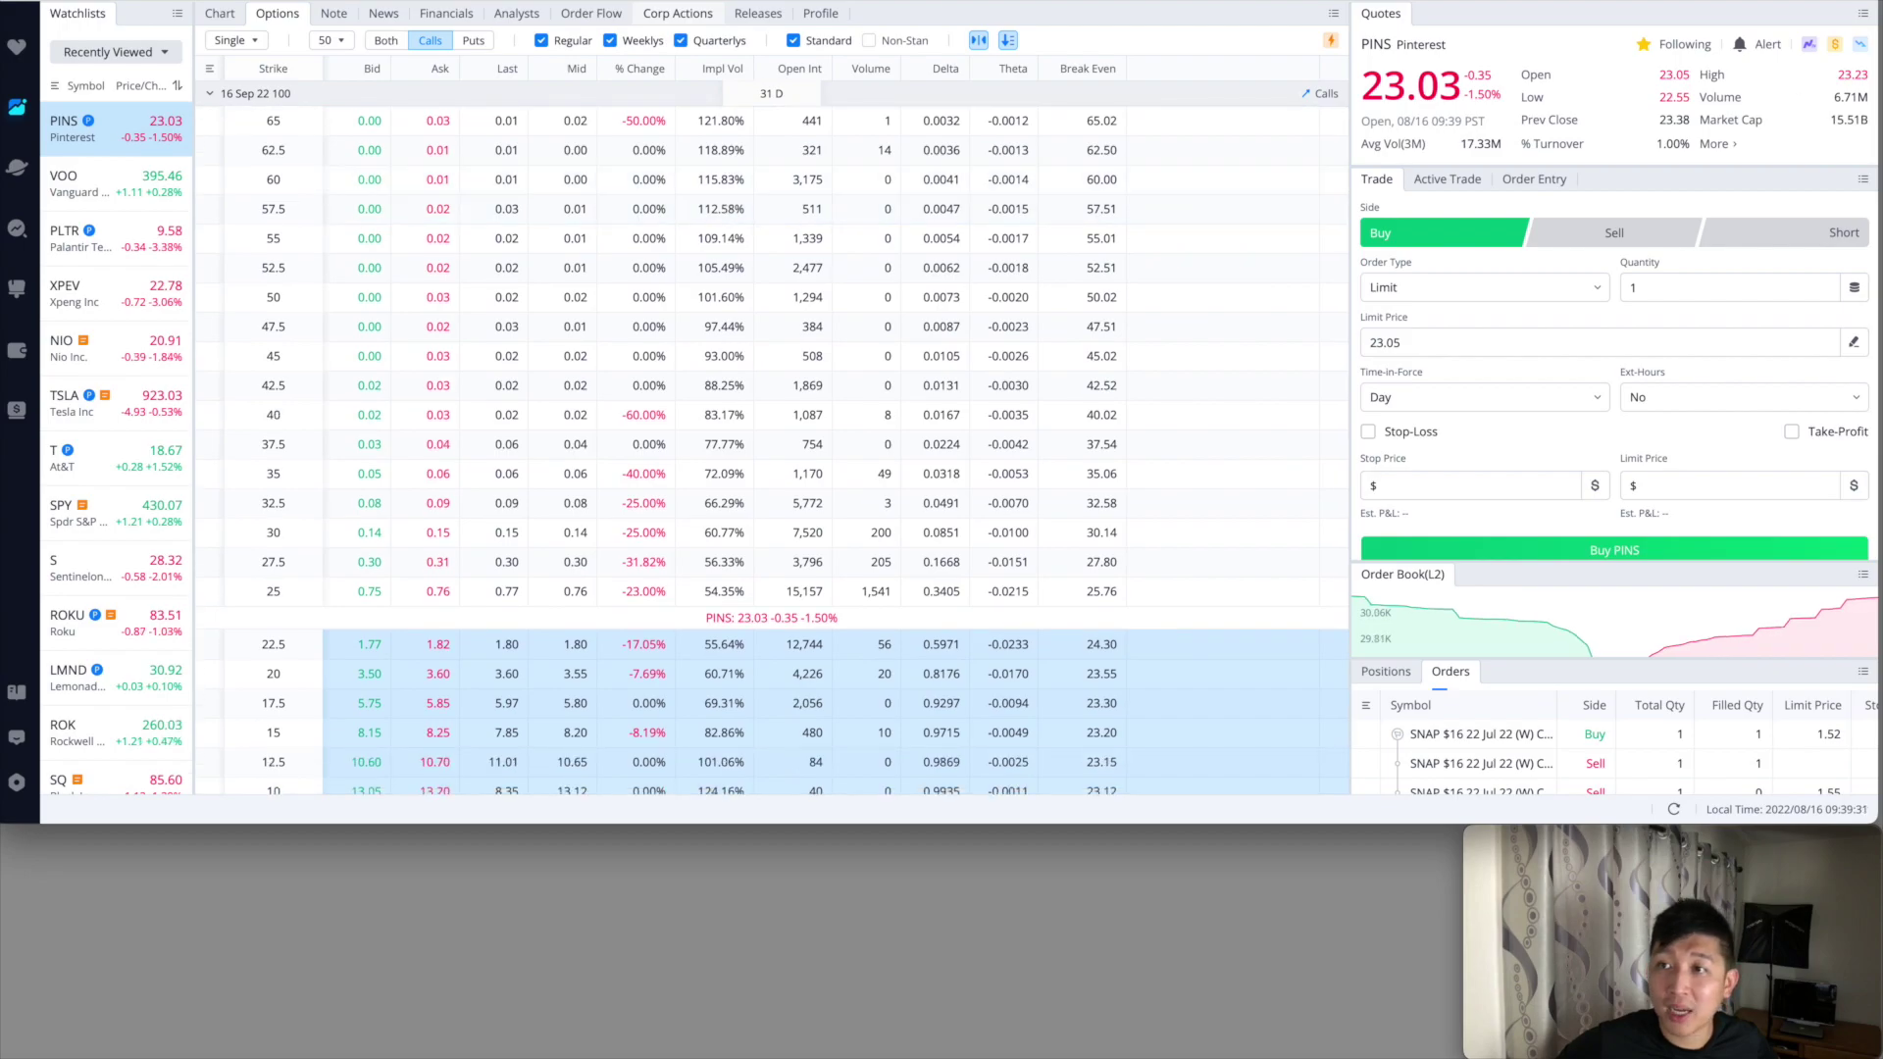
key(super+Tab)
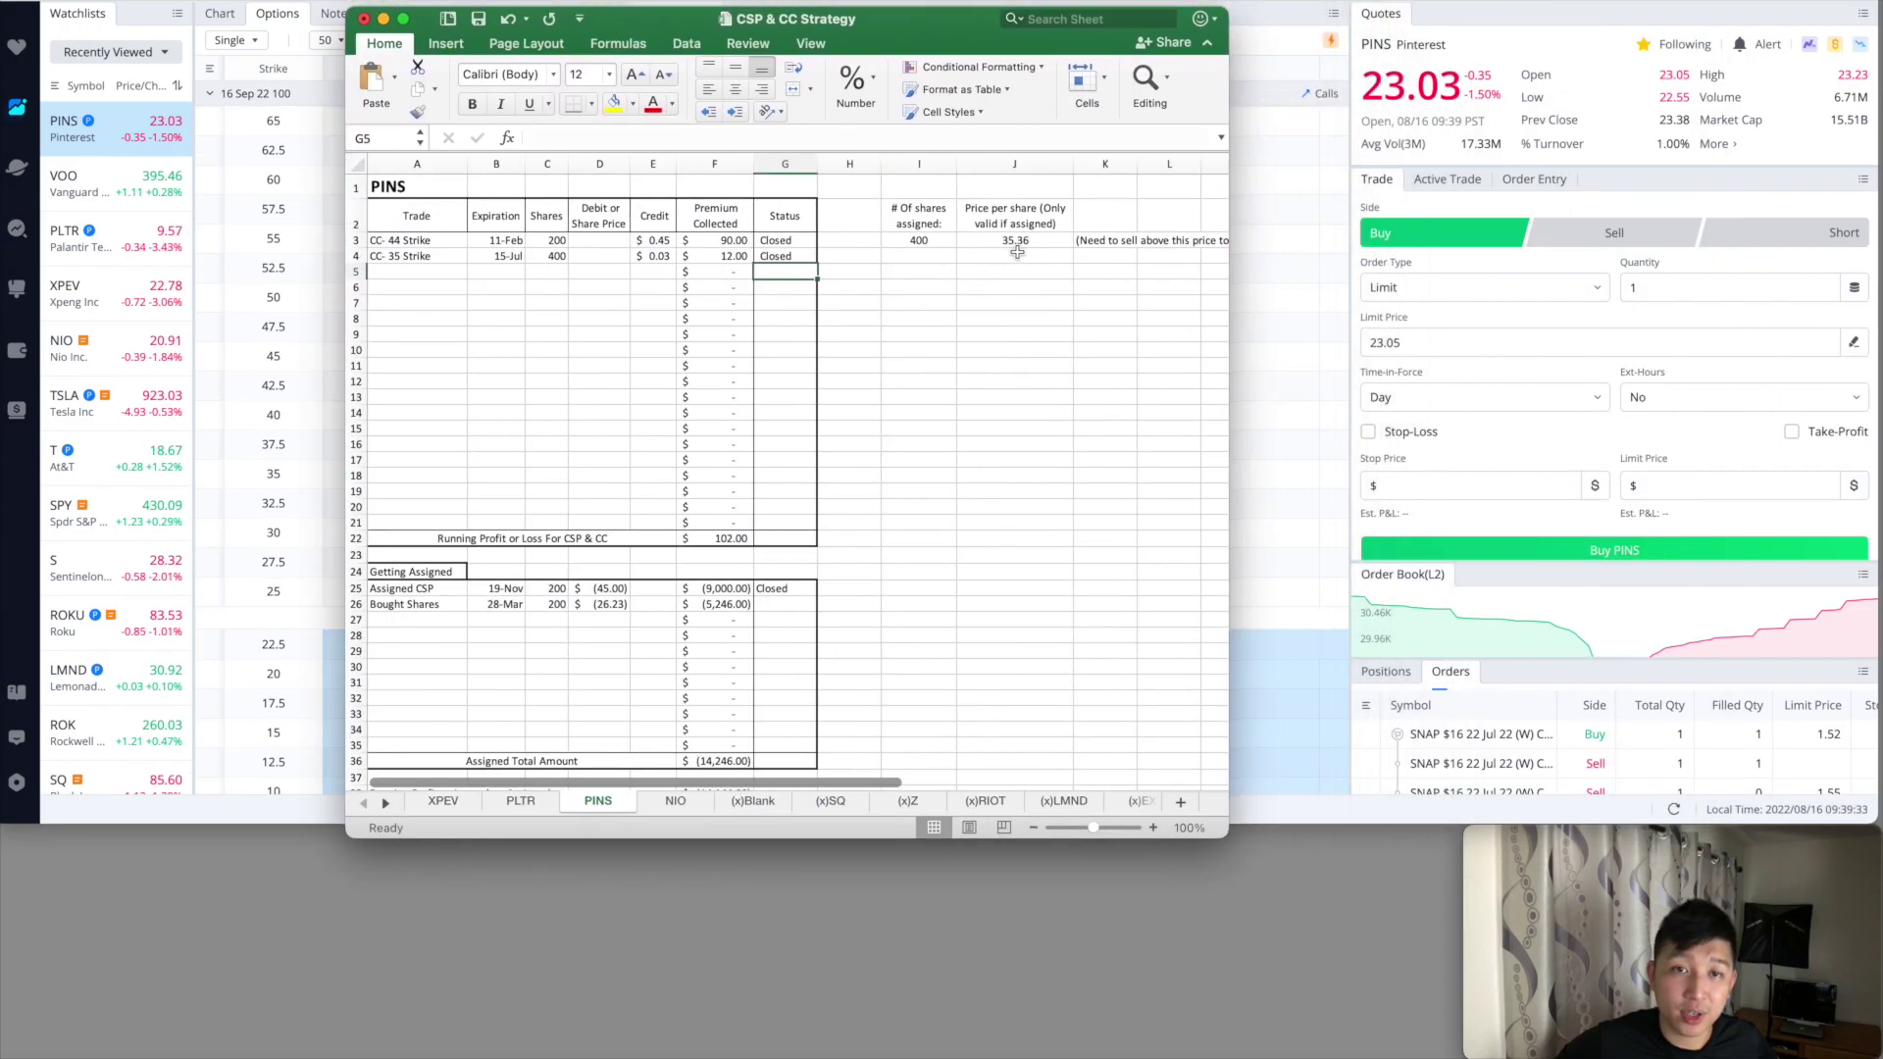
drag(615, 23, 645, 13)
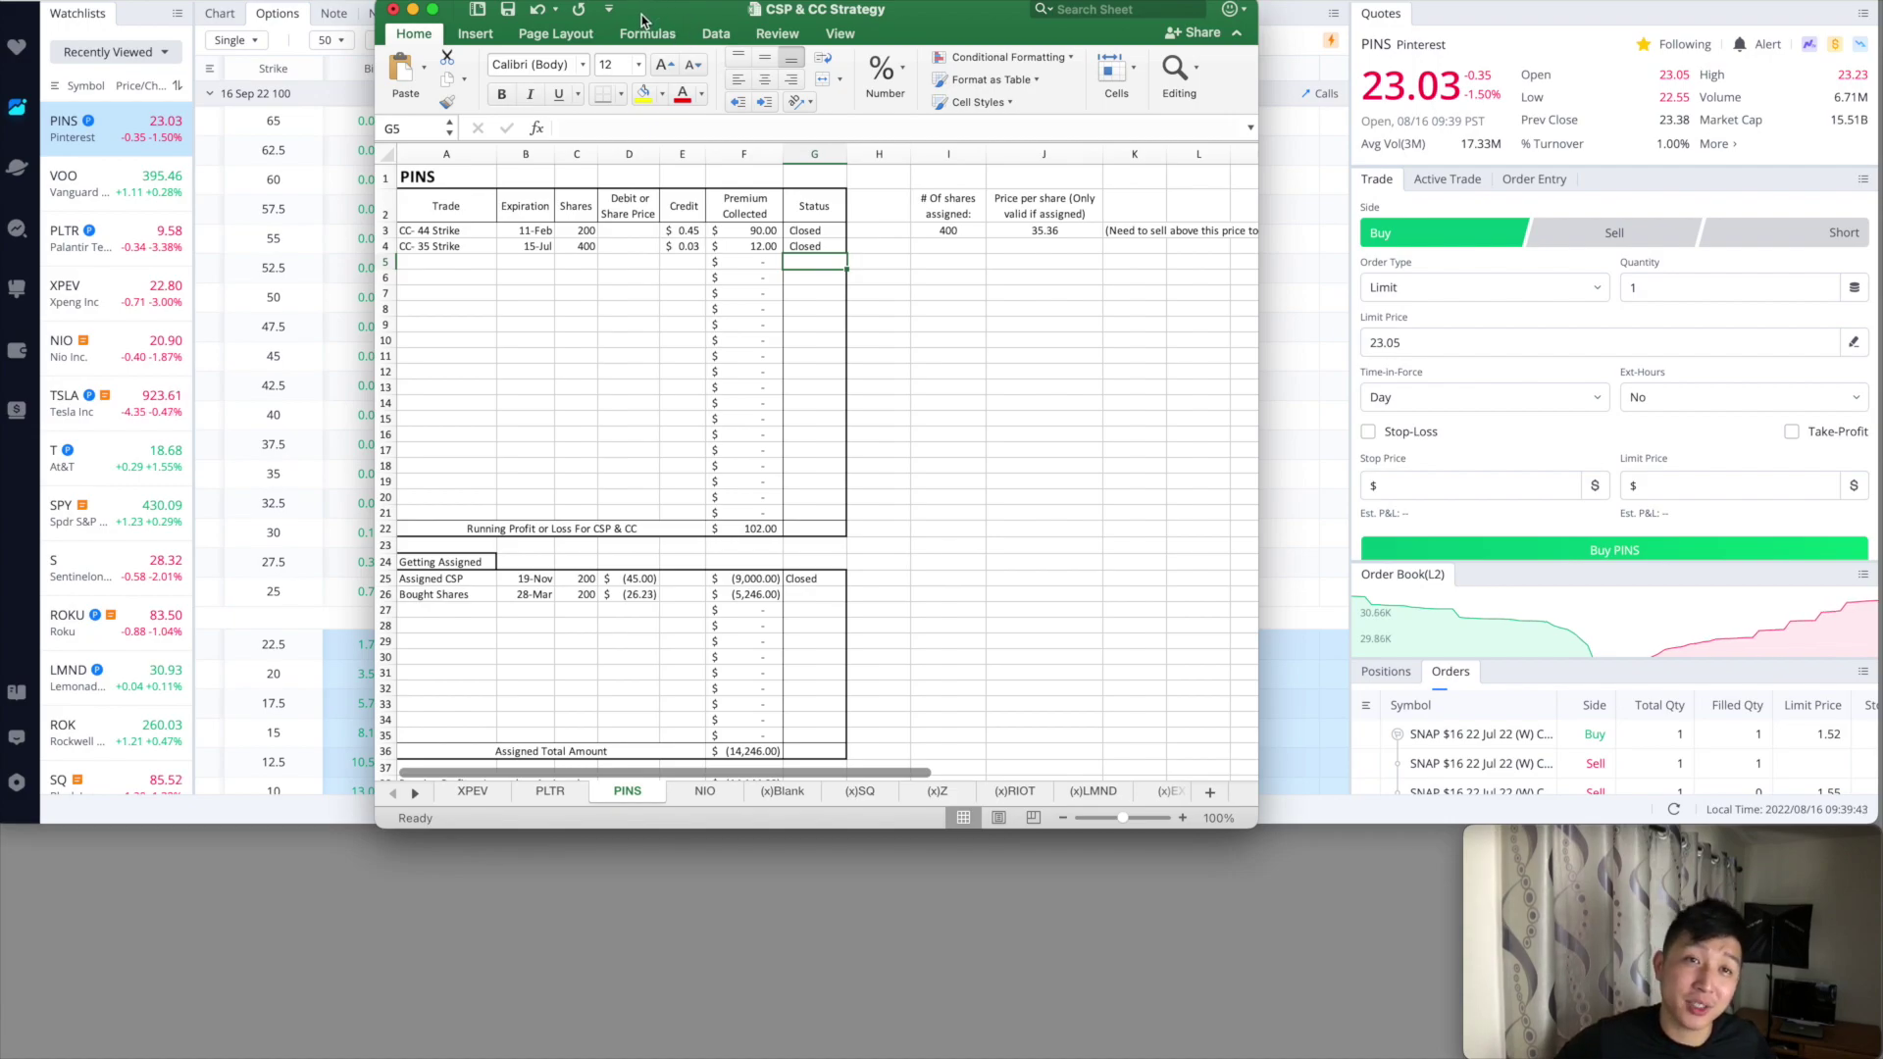
drag(636, 15, 821, 14)
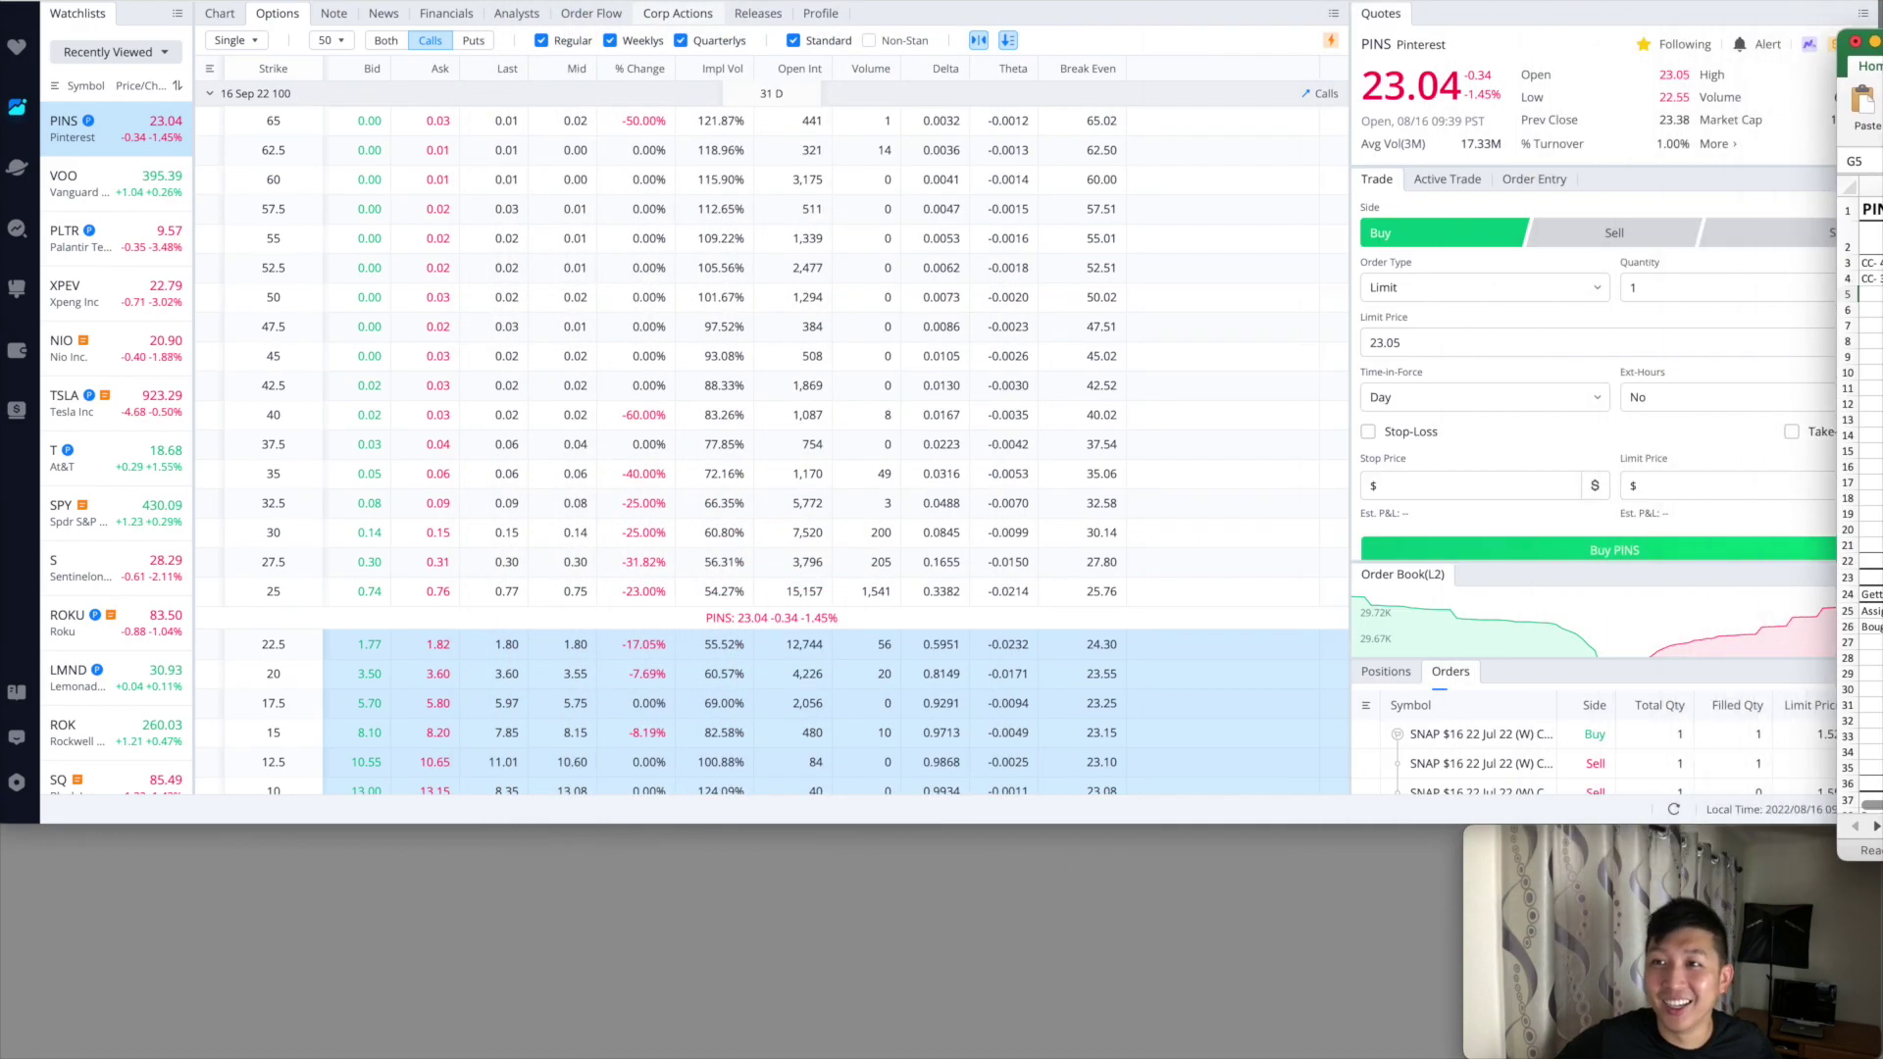
key(super+h)
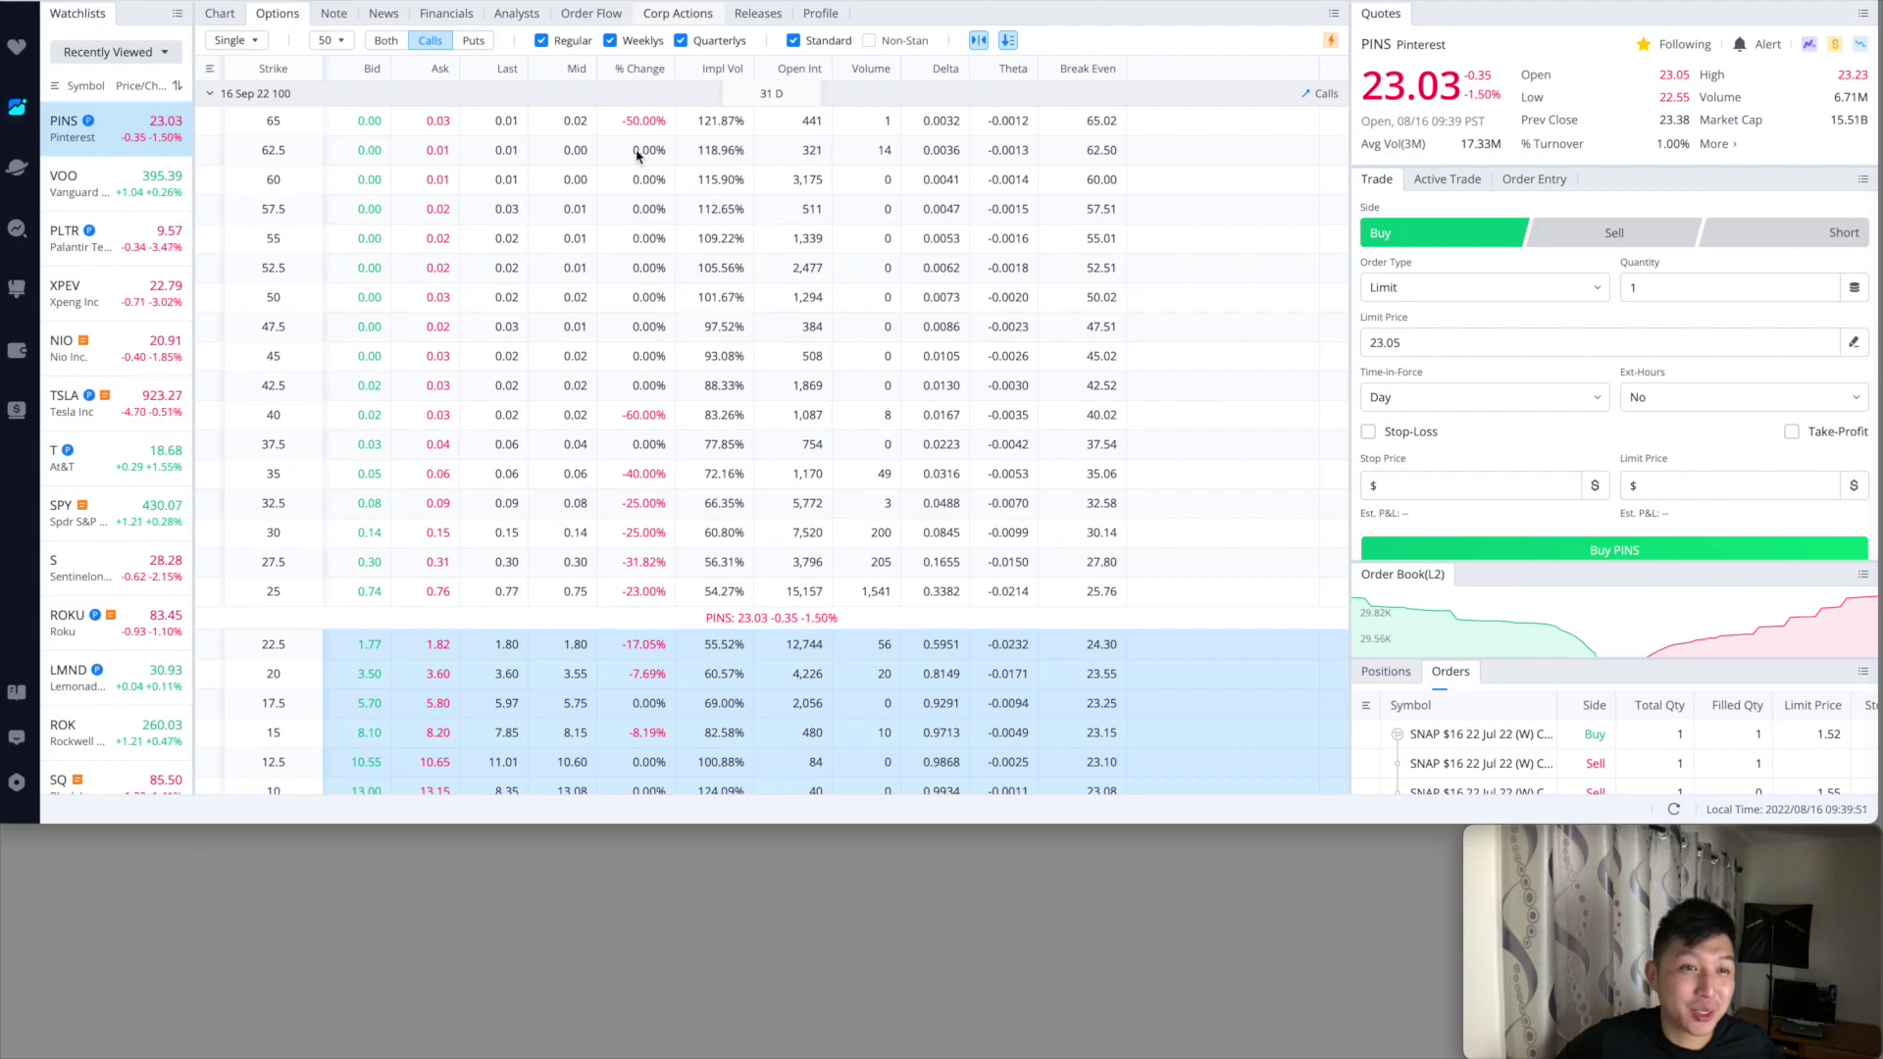
scroll(432, 290, down, 1)
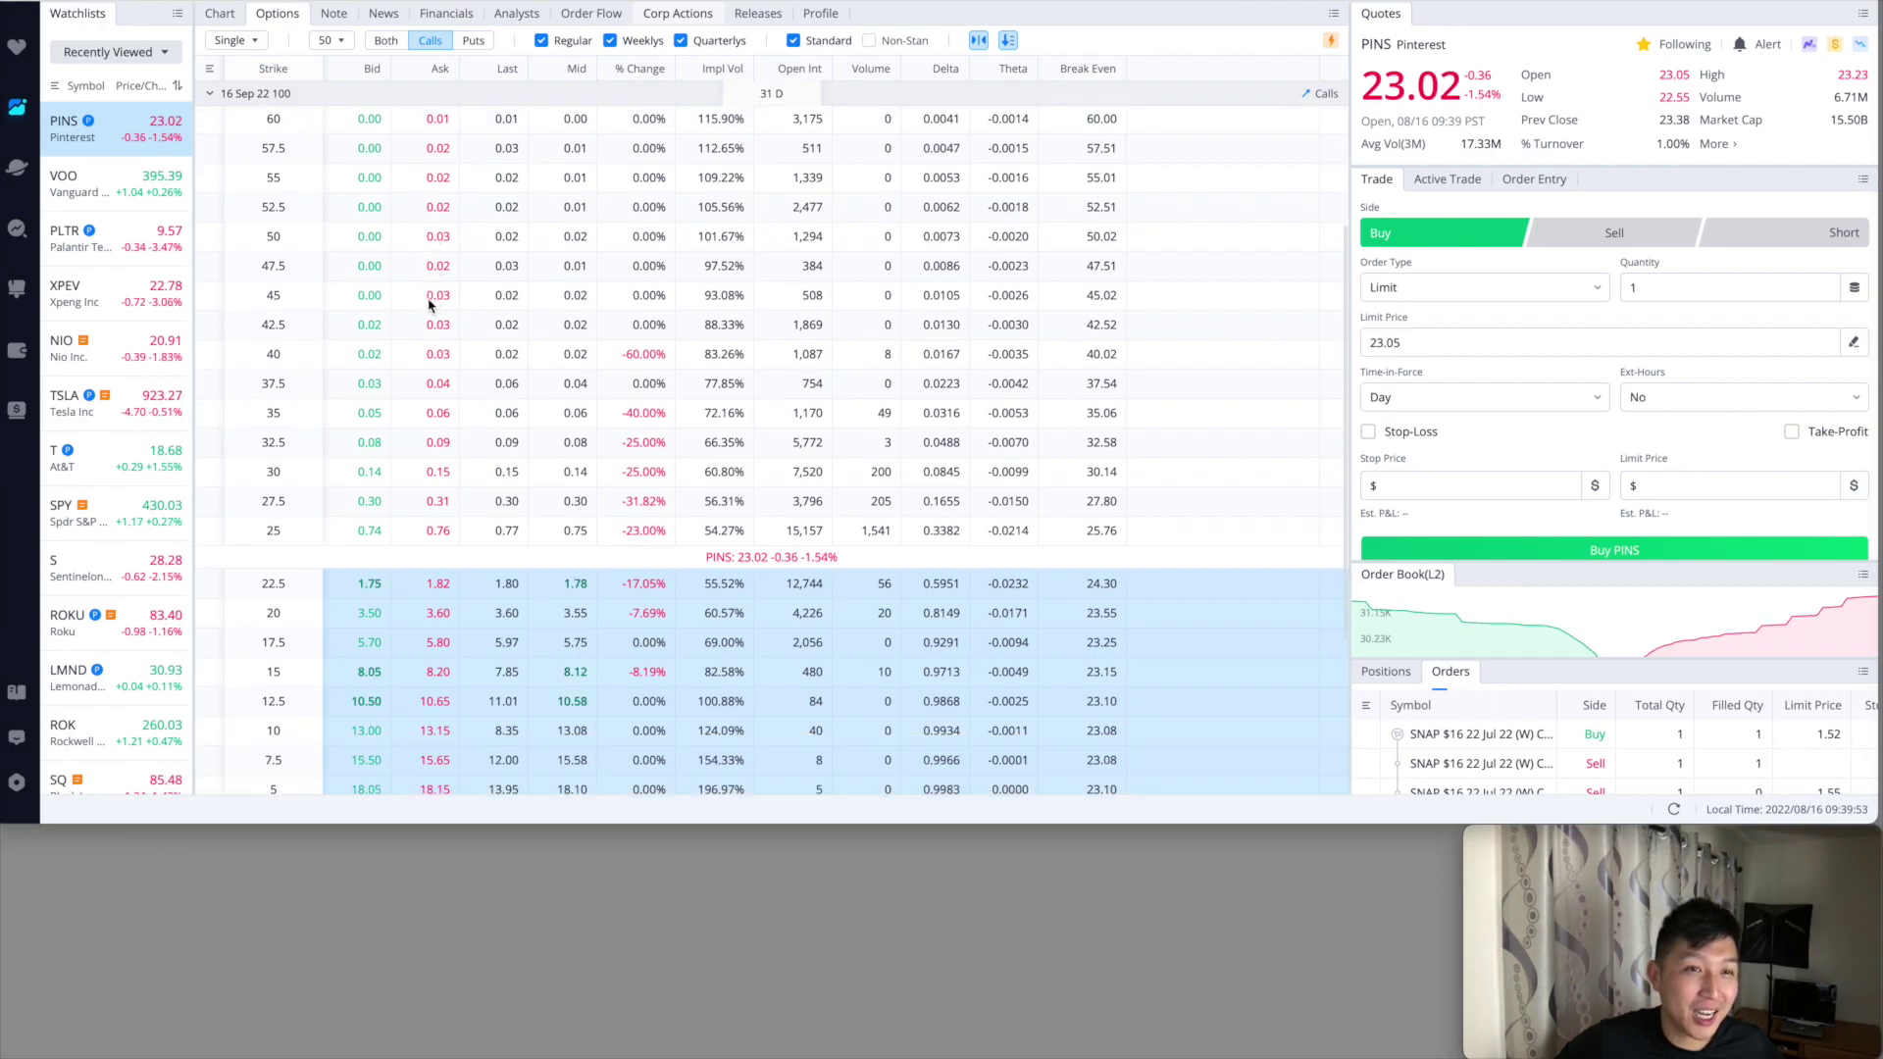
scroll(417, 333, down, 2)
scroll(417, 334, up, 2)
scroll(417, 333, up, 1)
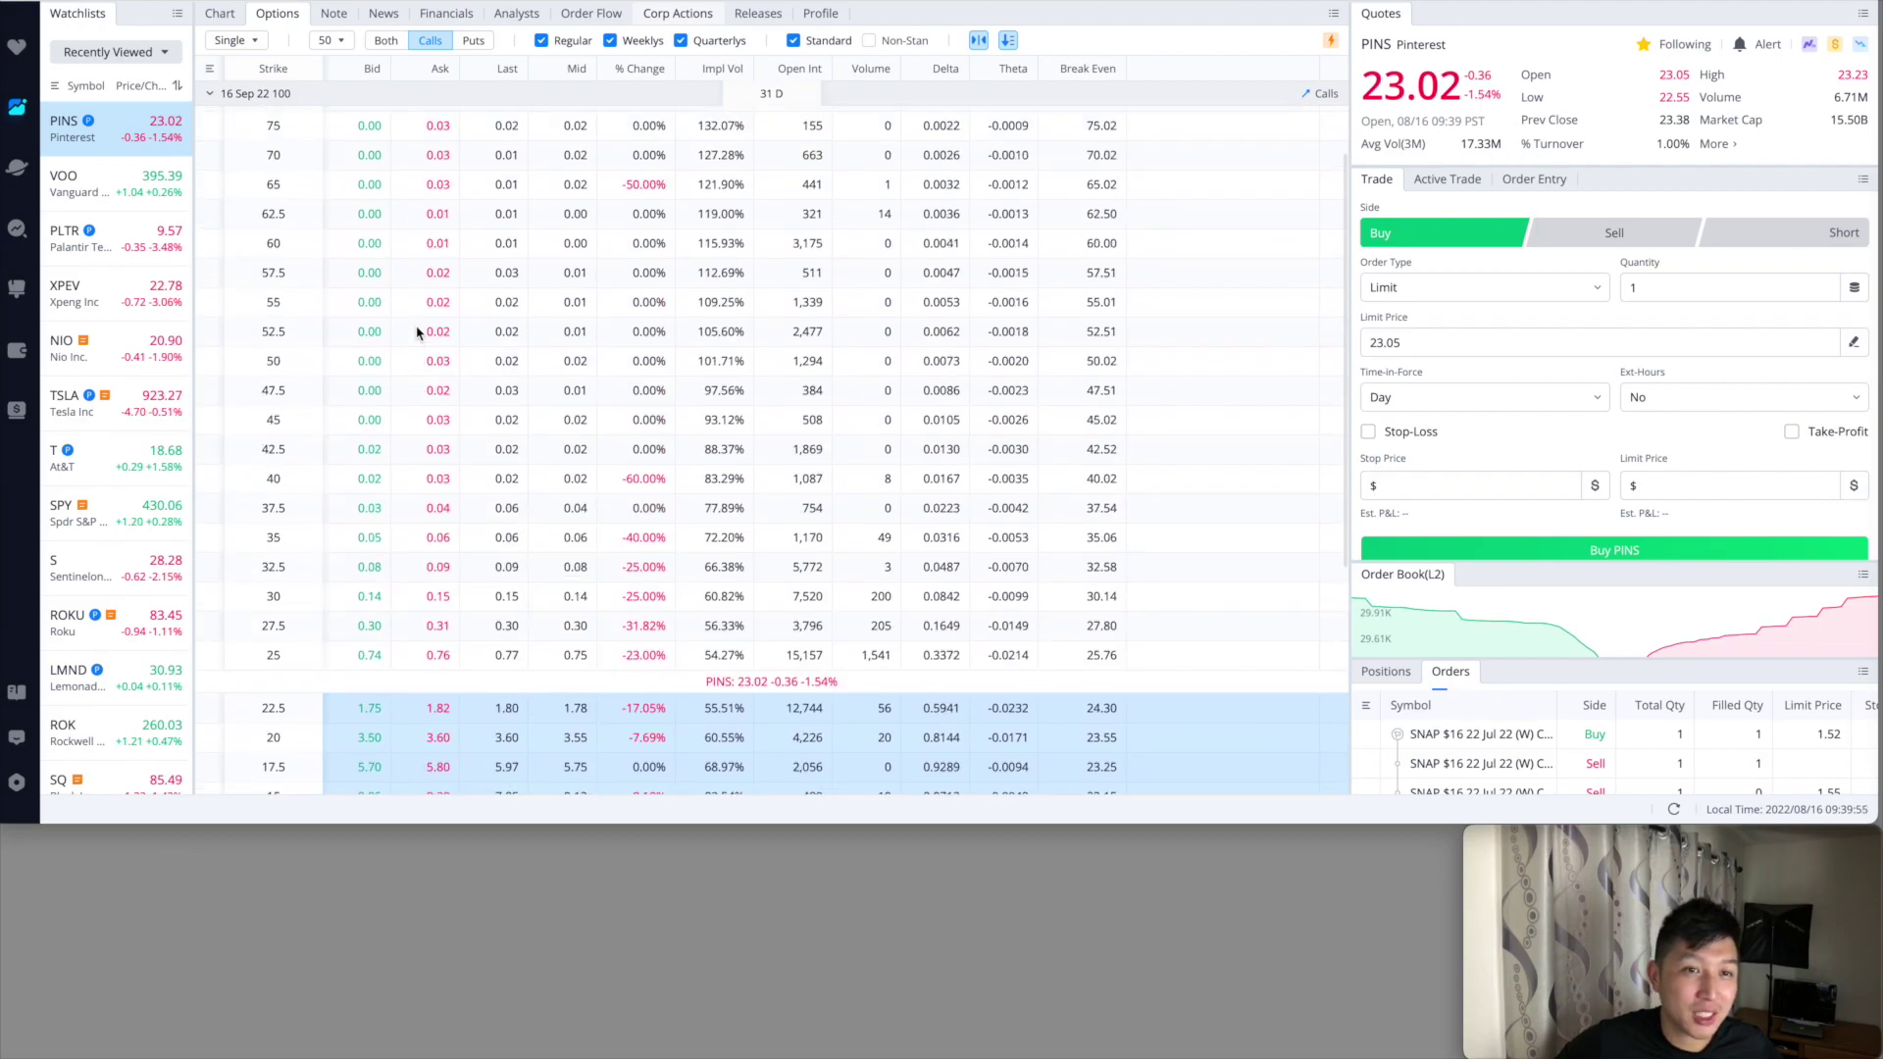
scroll(417, 333, up, 1)
scroll(416, 333, down, 1)
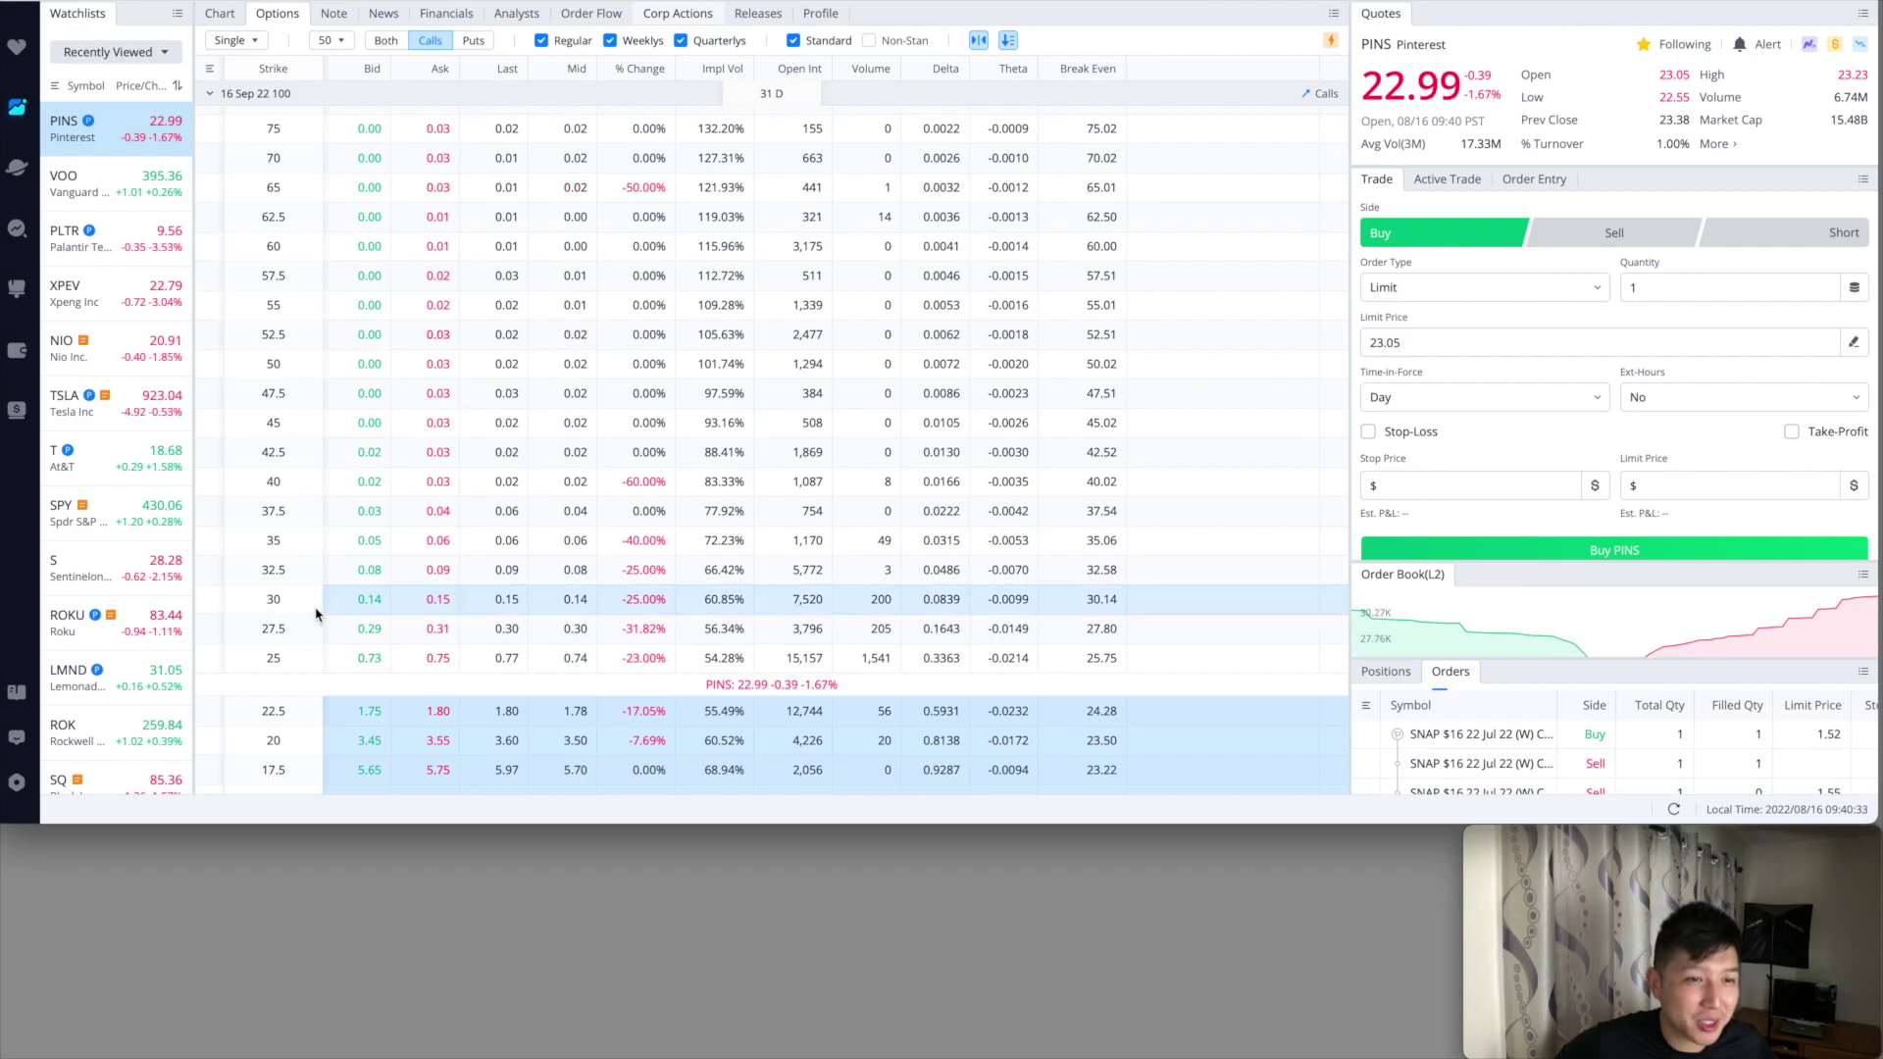
click(384, 613)
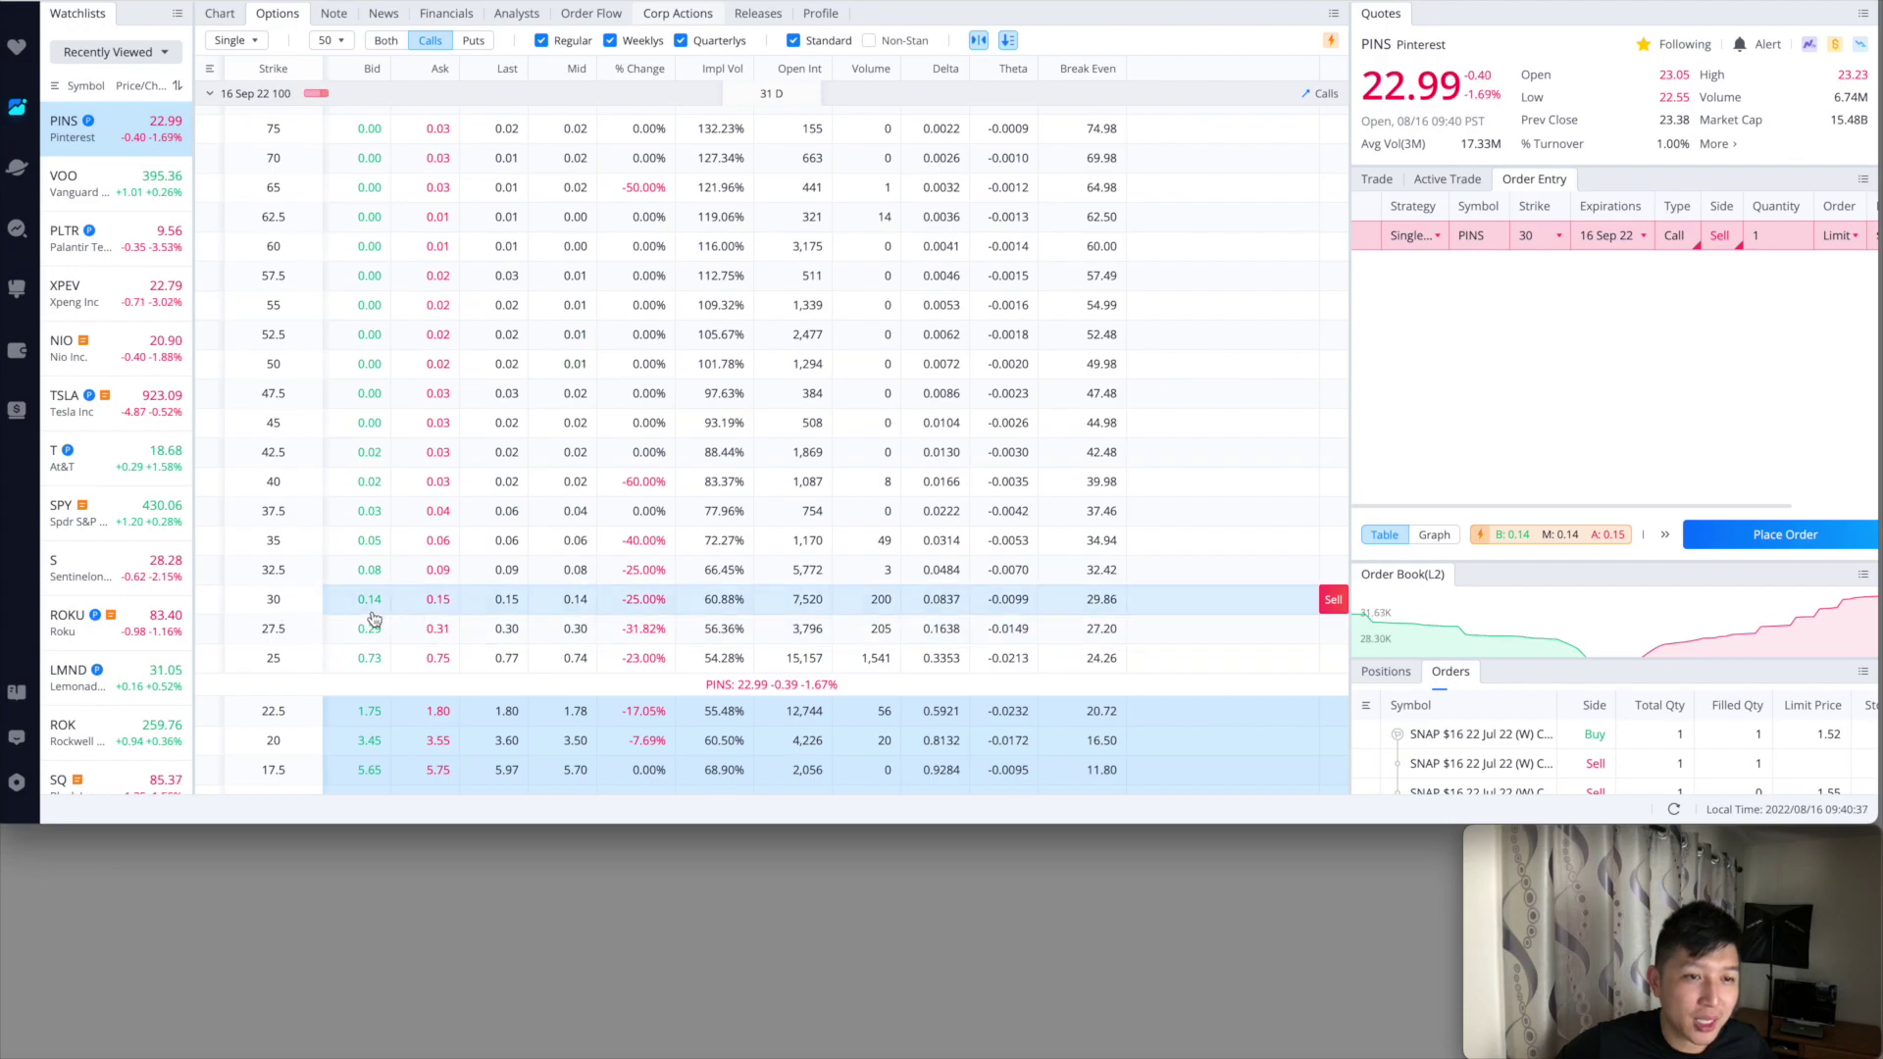
Select the PINS 16 Sep 22 $30 call and start a sell order for it
scroll(381, 614, down, 1)
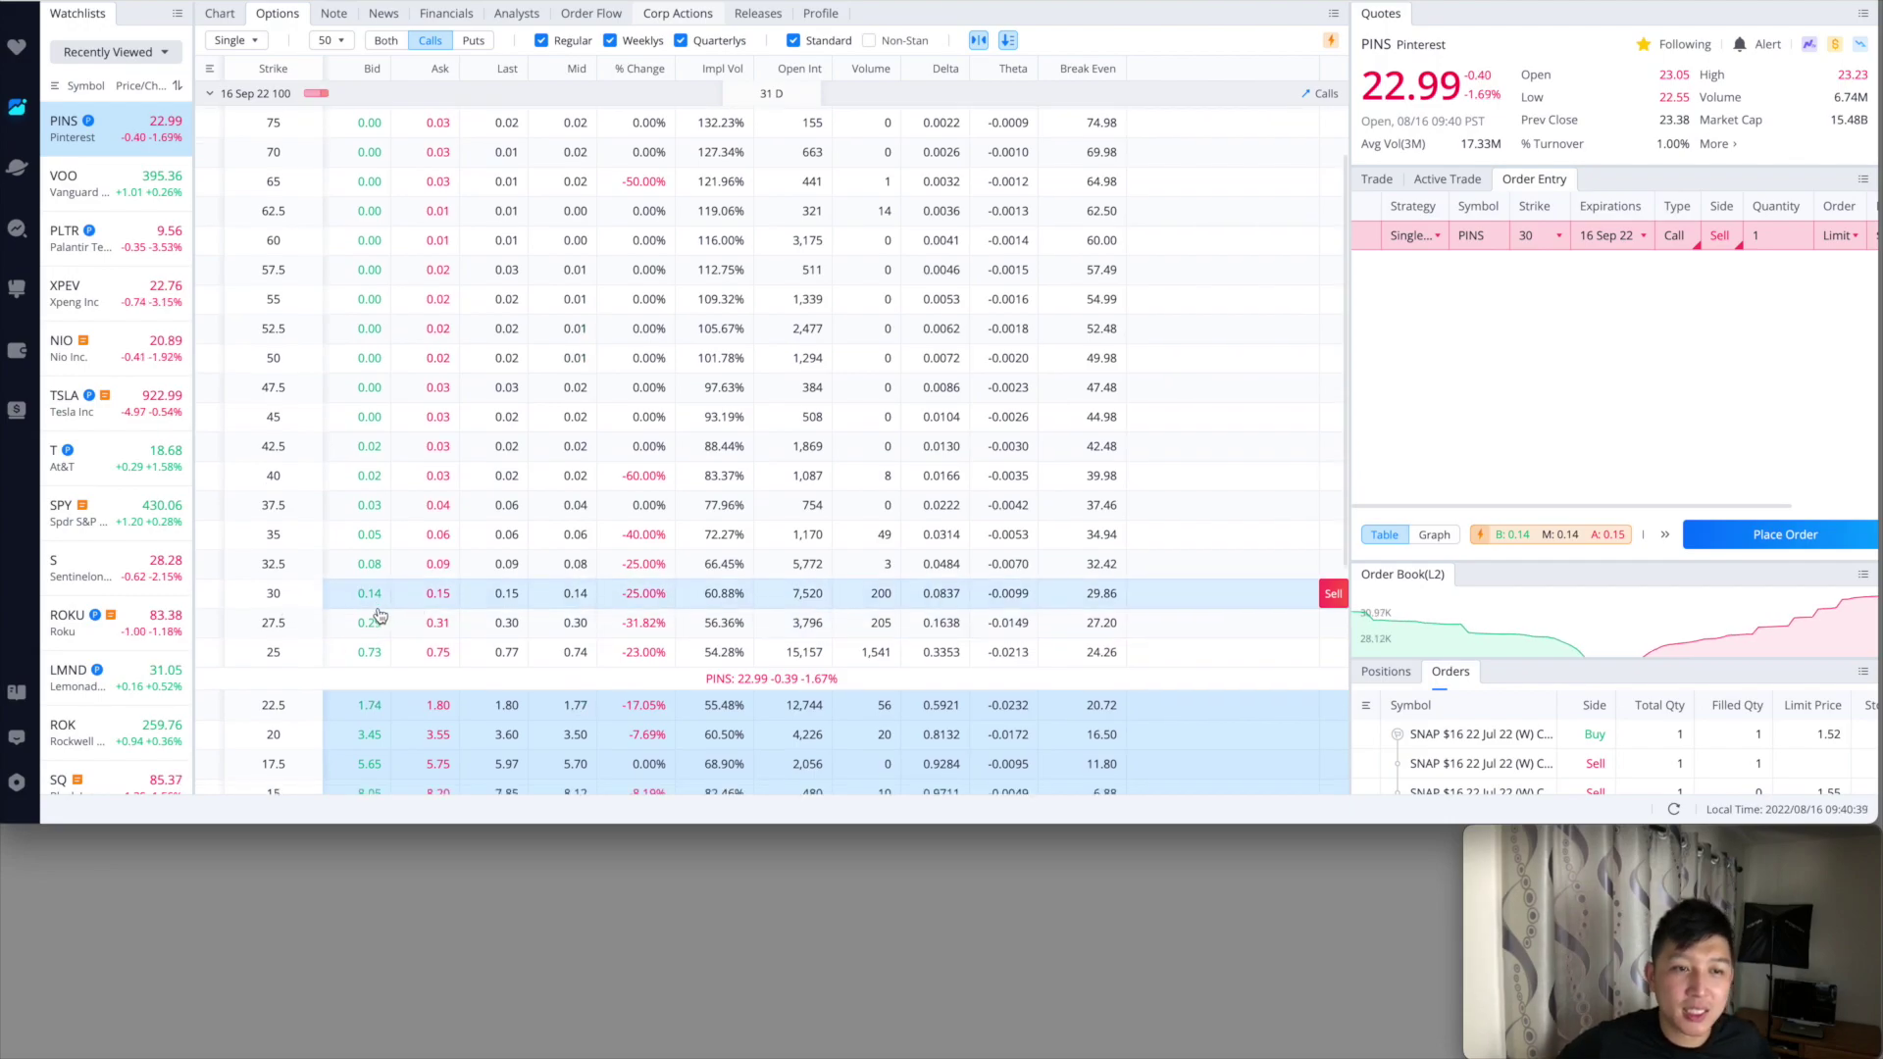
scroll(375, 592, down, 1)
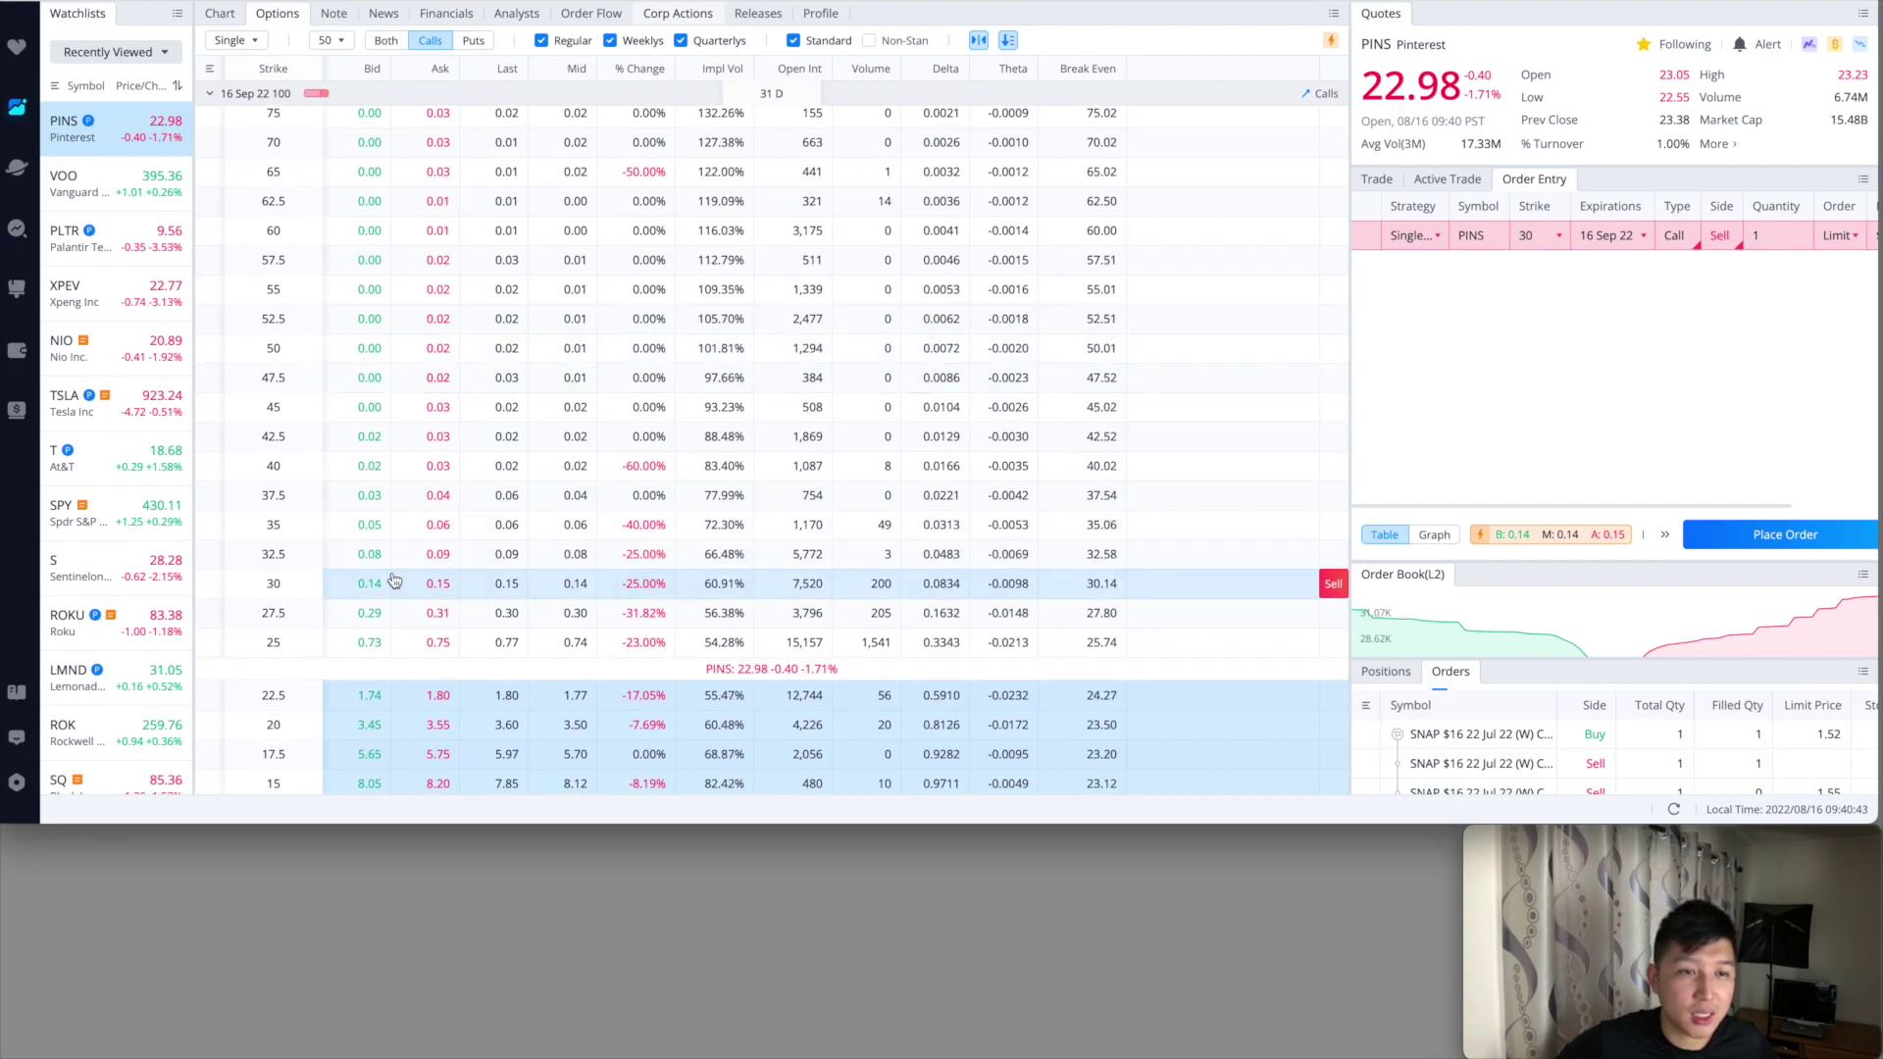
click(1153, 584)
click(1377, 179)
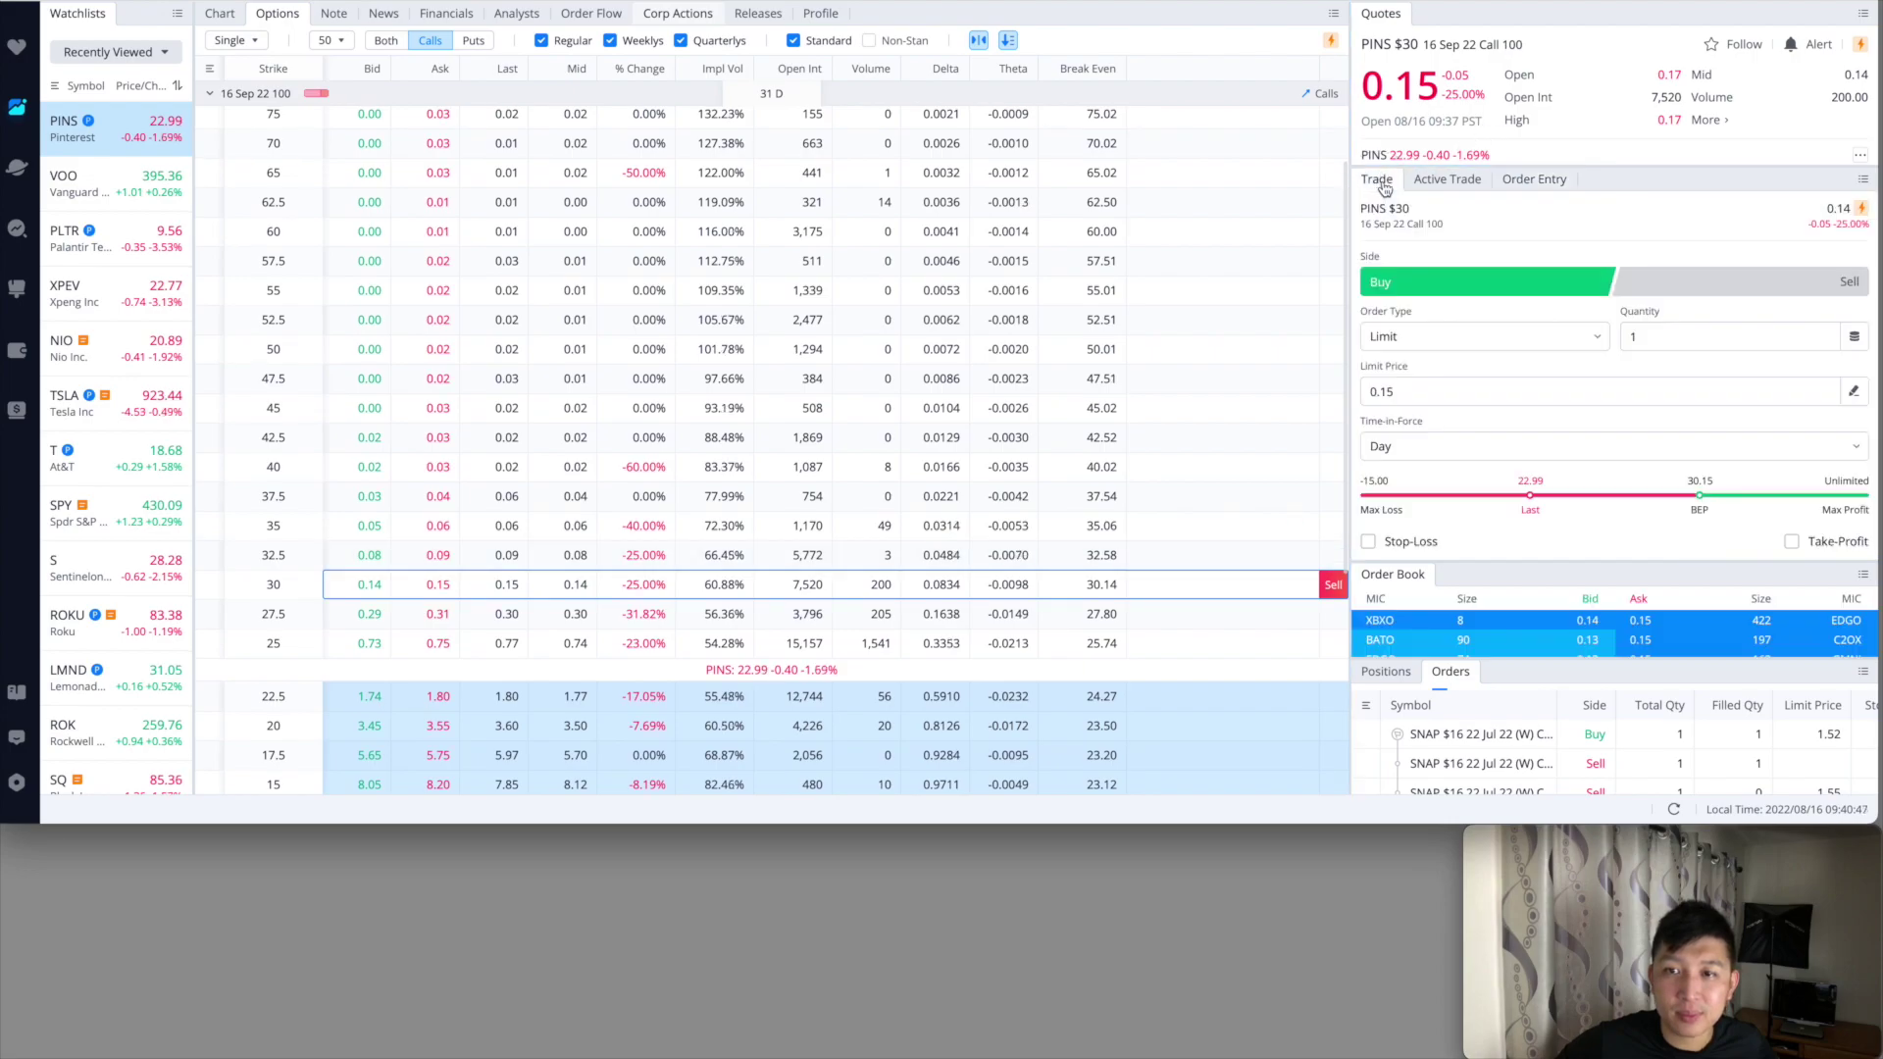
click(1701, 285)
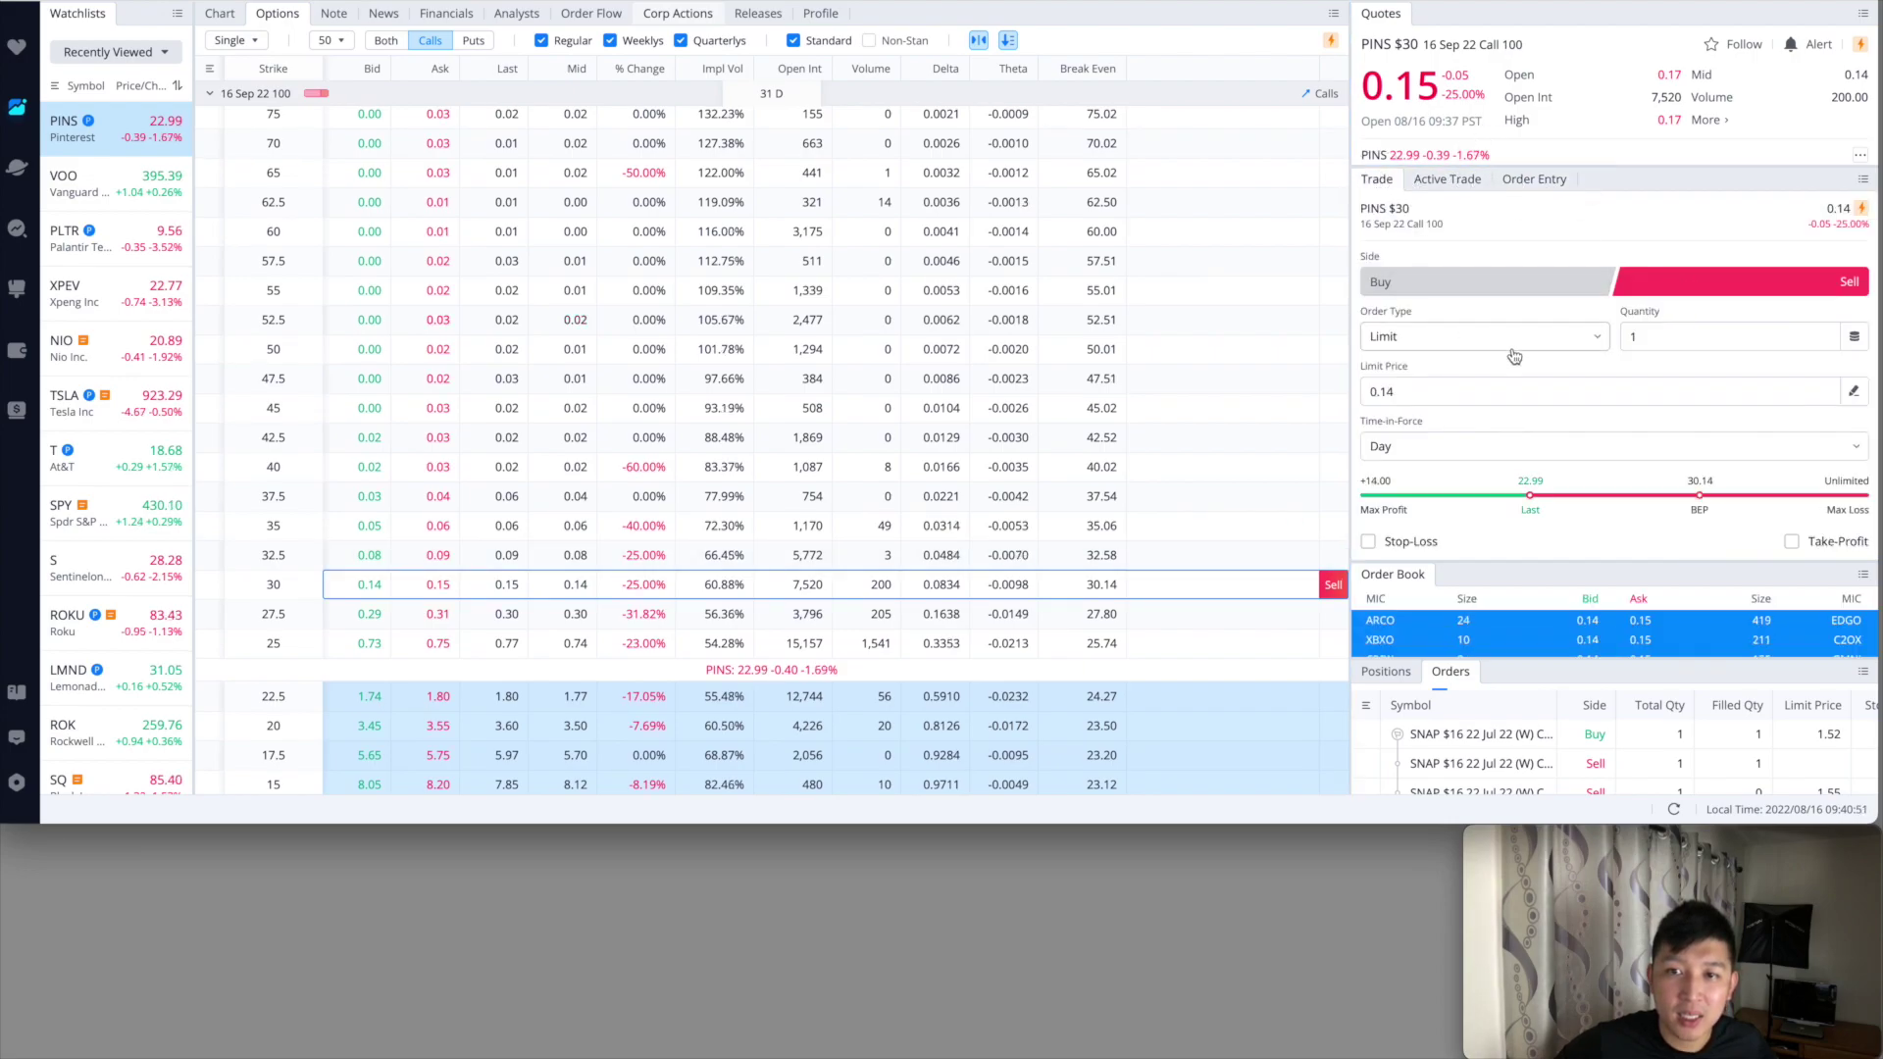
mouse_move(1728, 336)
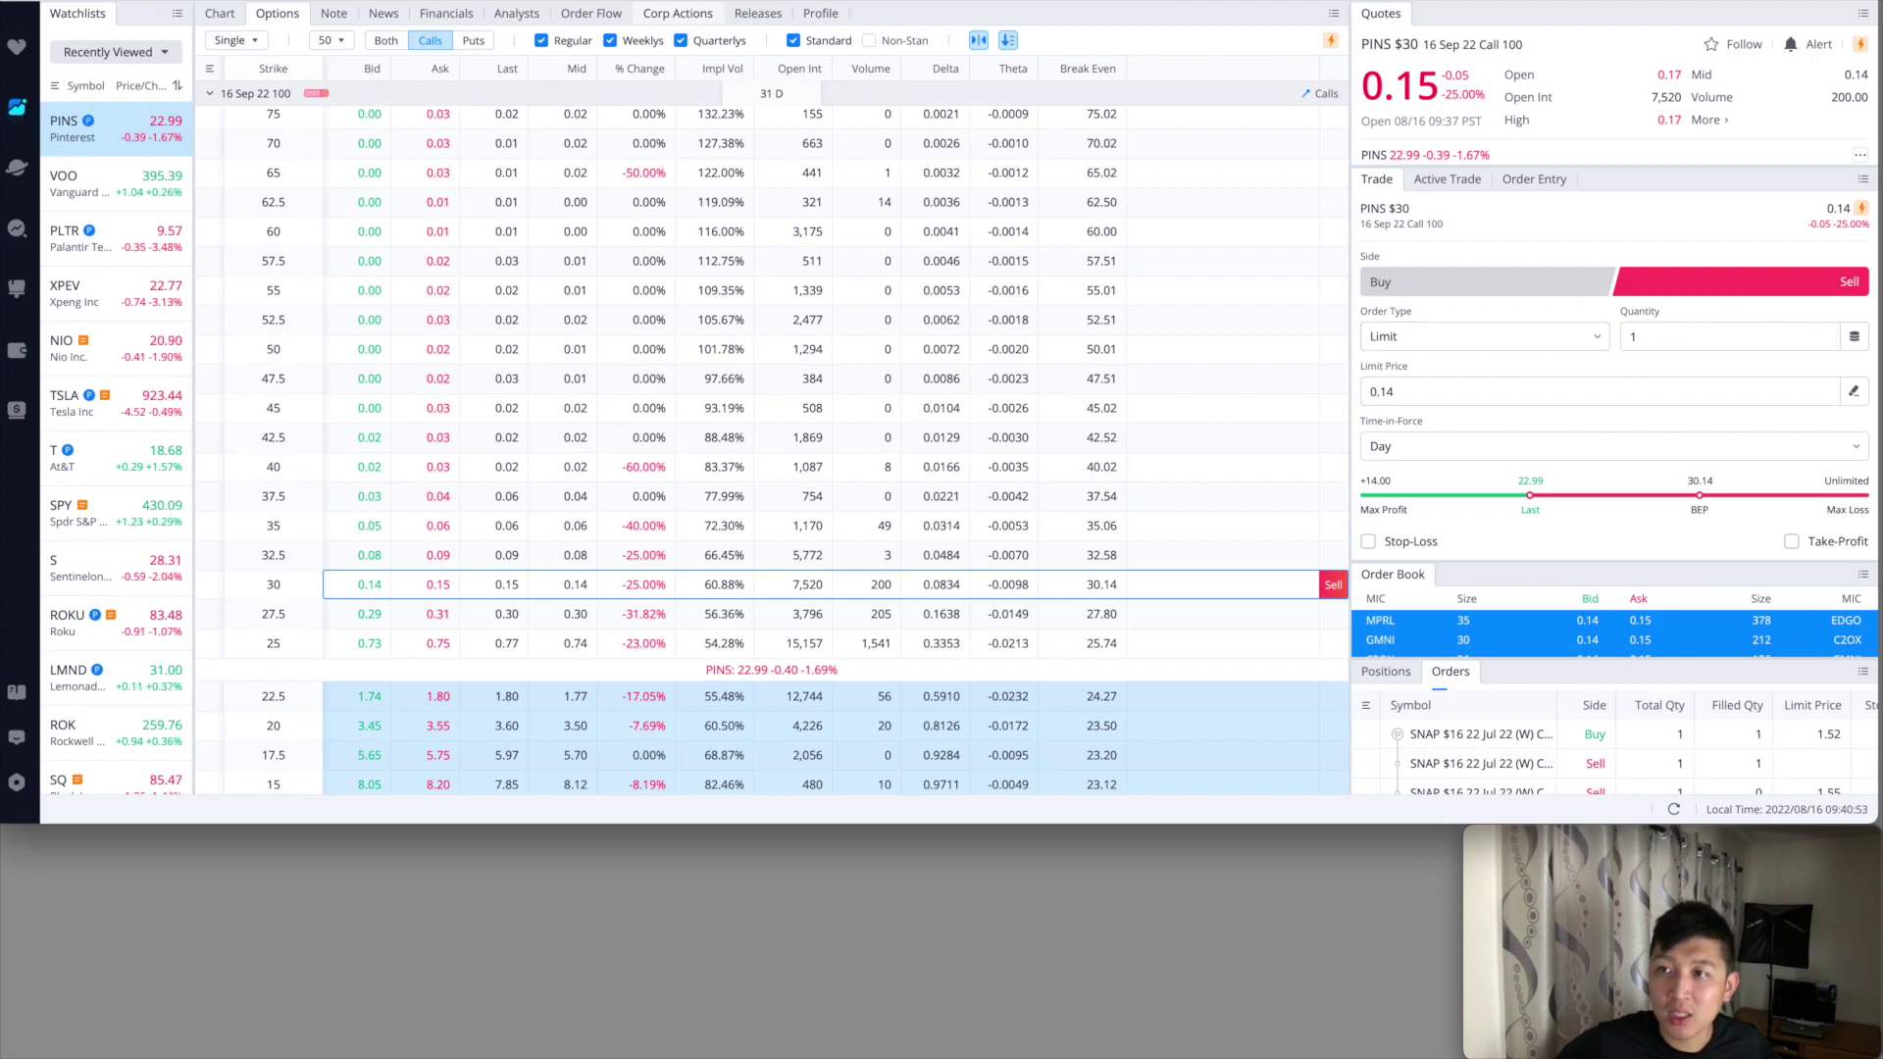
Check the tracker's PINS sheet, then set the order quantity to 4 contracts
key(super+Tab)
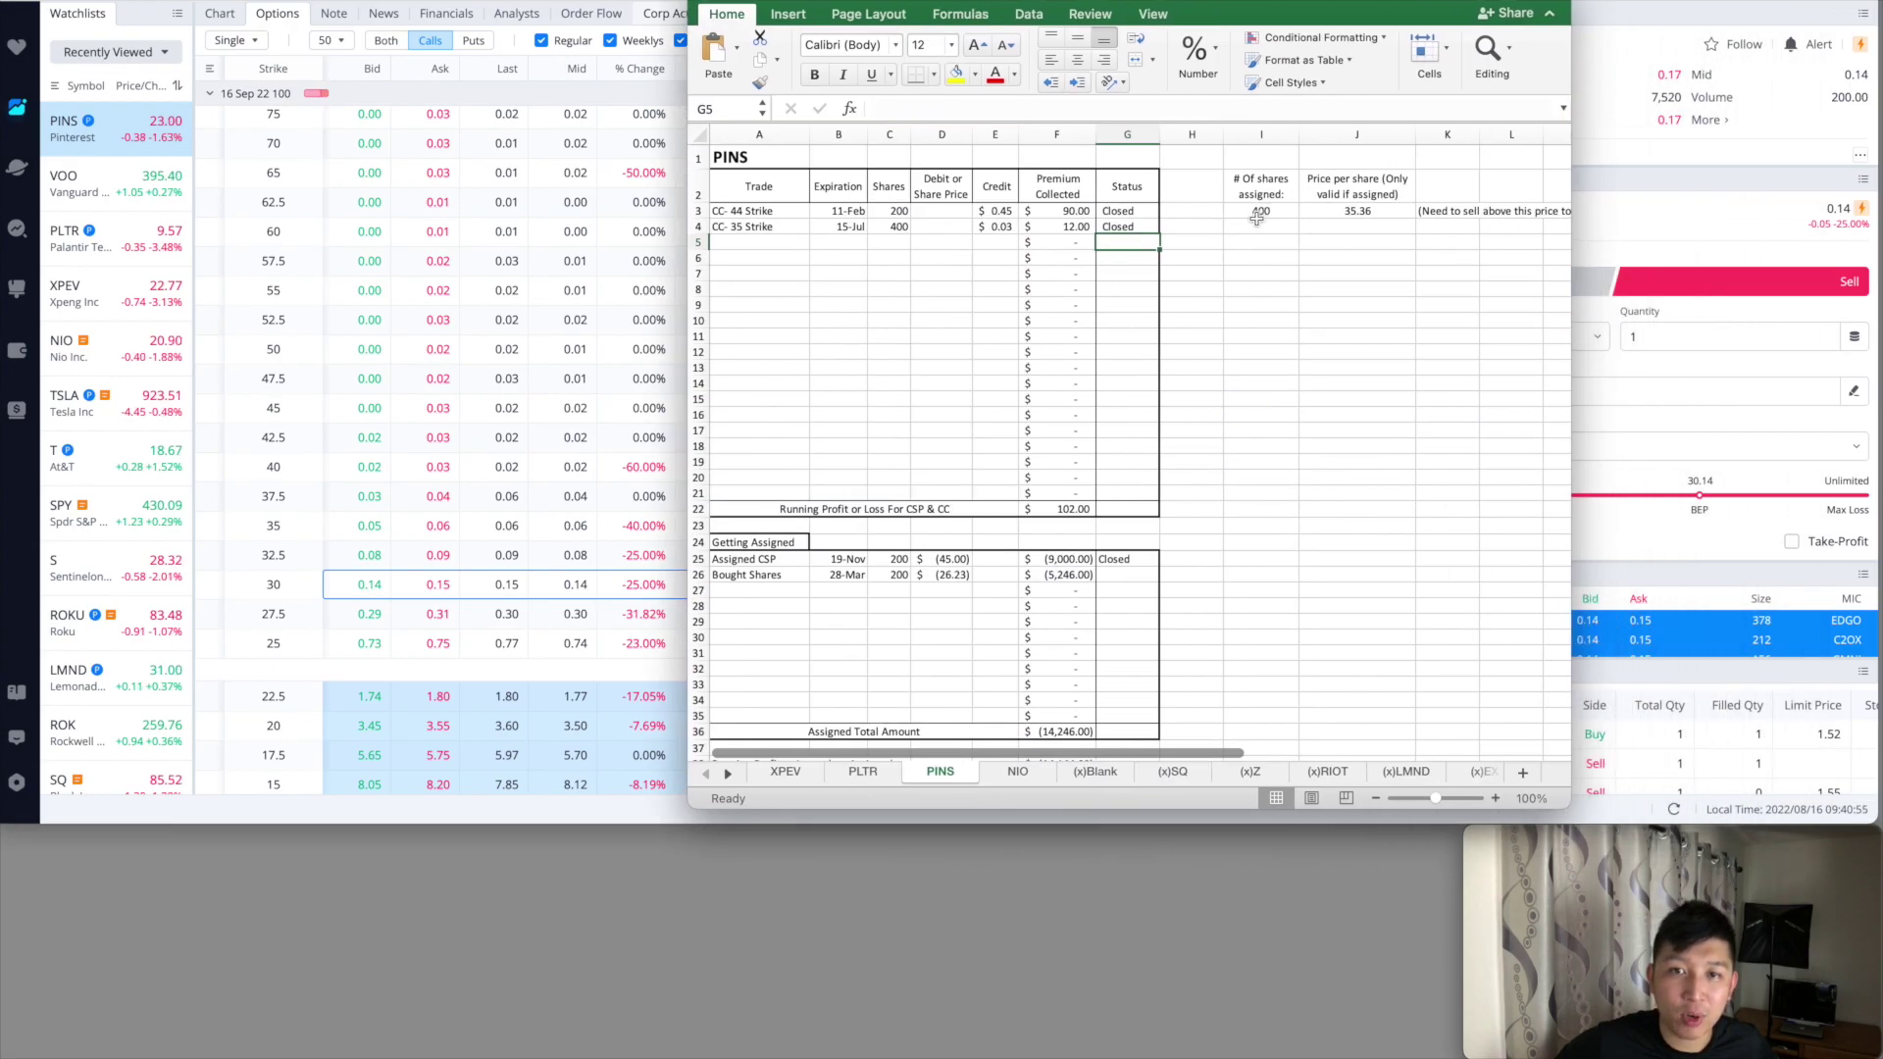
key(super+Tab)
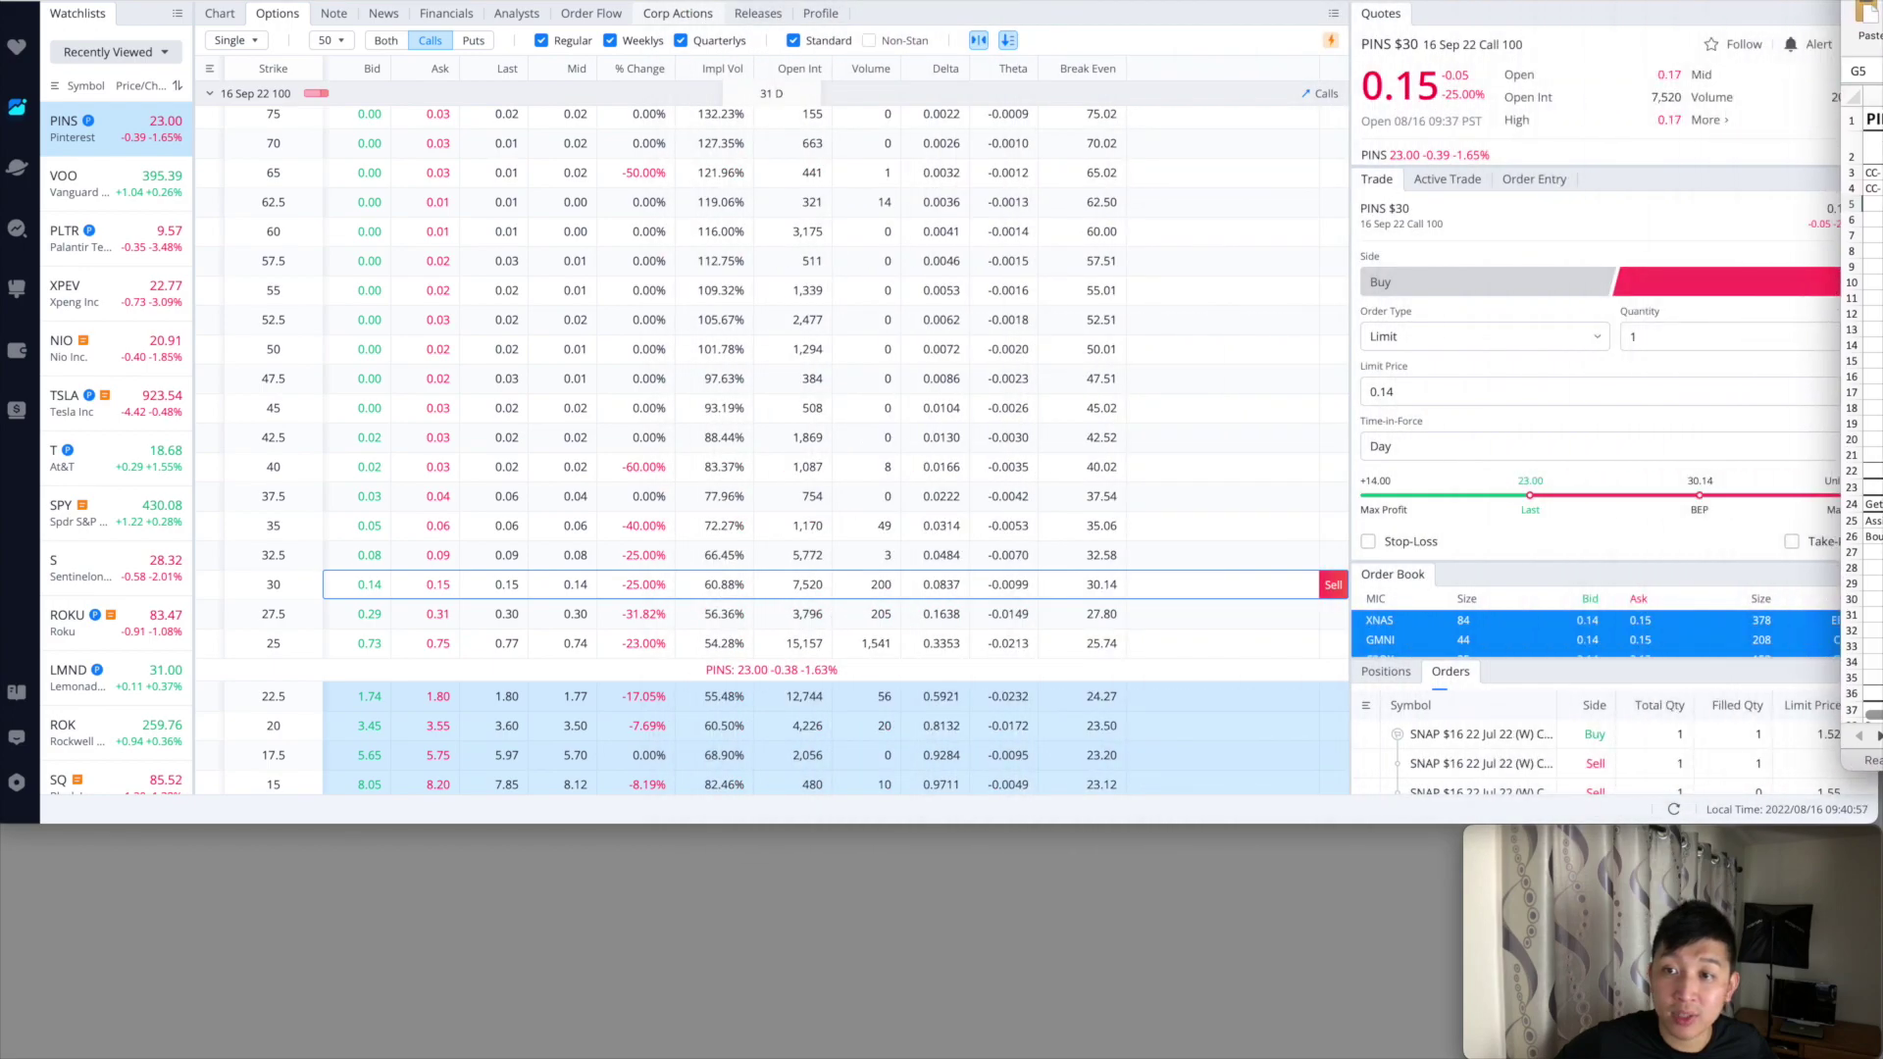
click(1744, 334)
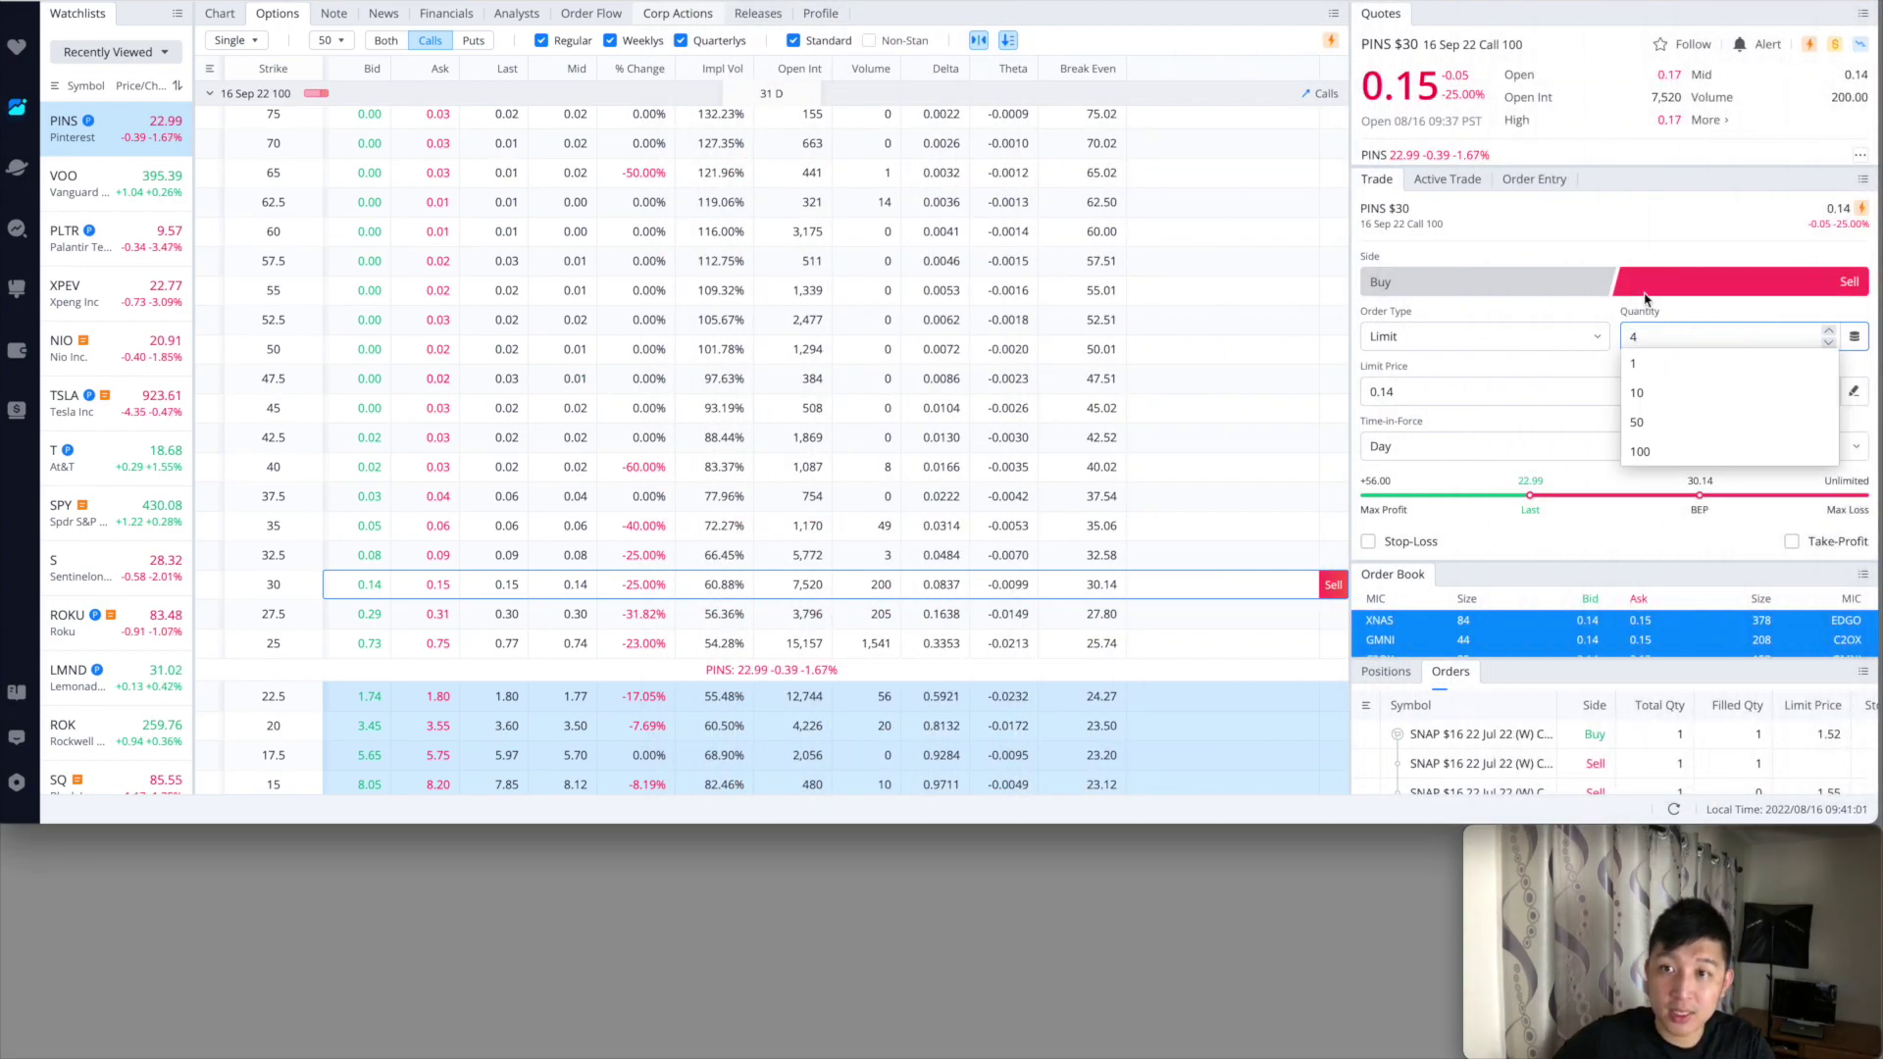
text(4)
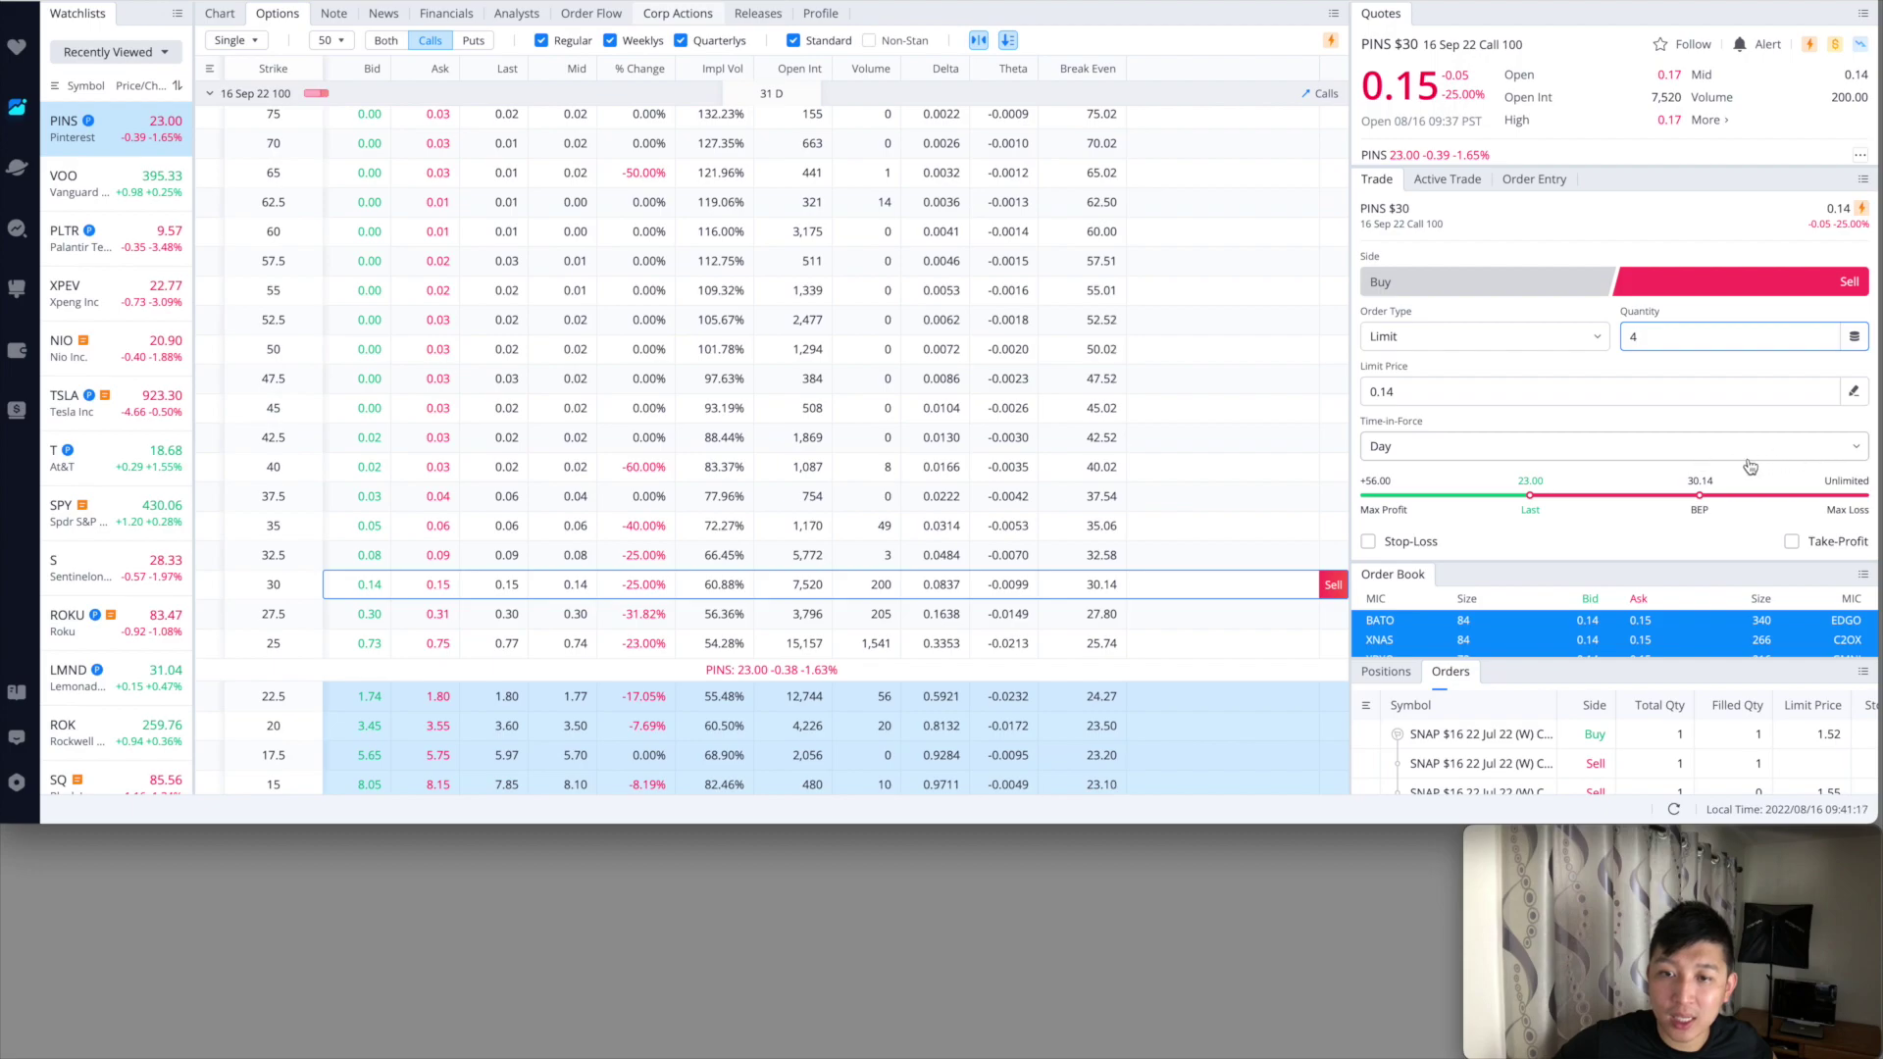
Bring up the confirmation for the 4-contract sell at a $0.14 limit
scroll(1743, 462, down, 1)
scroll(1660, 450, down, 2)
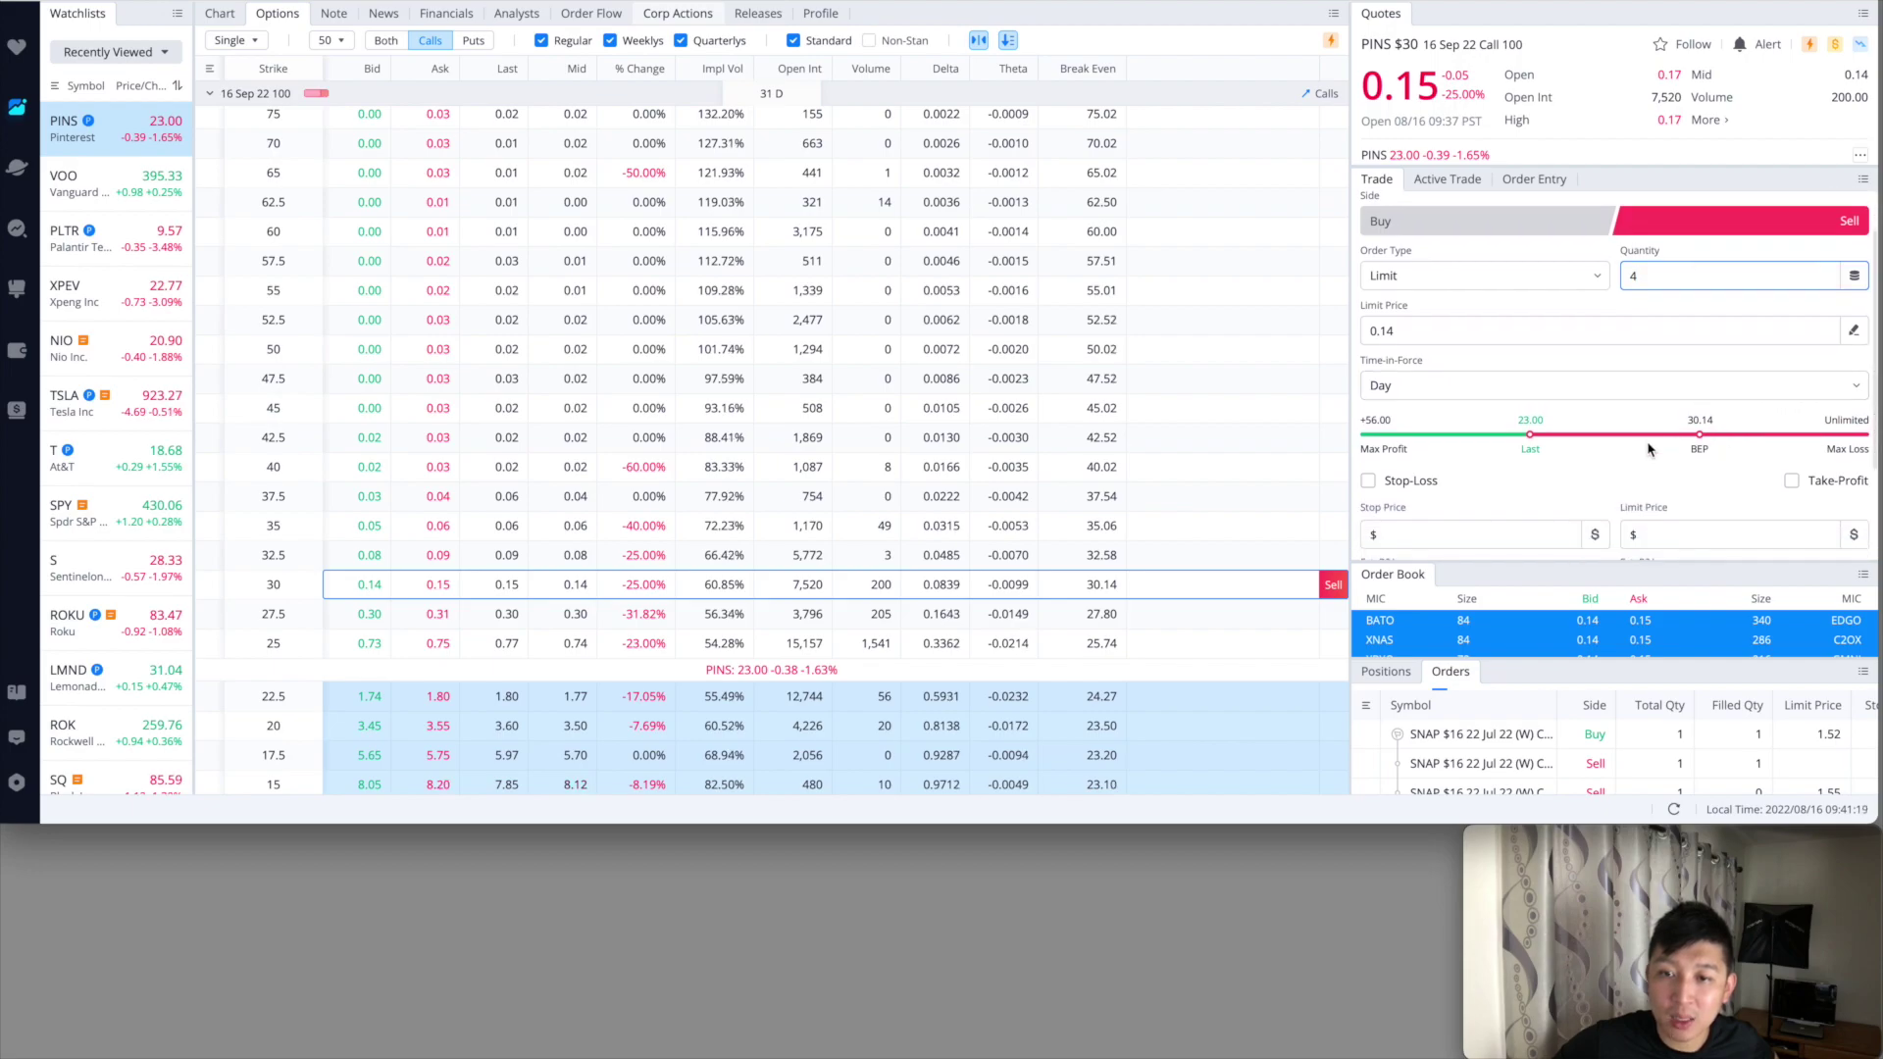
scroll(1652, 450, down, 2)
scroll(1647, 450, up, 2)
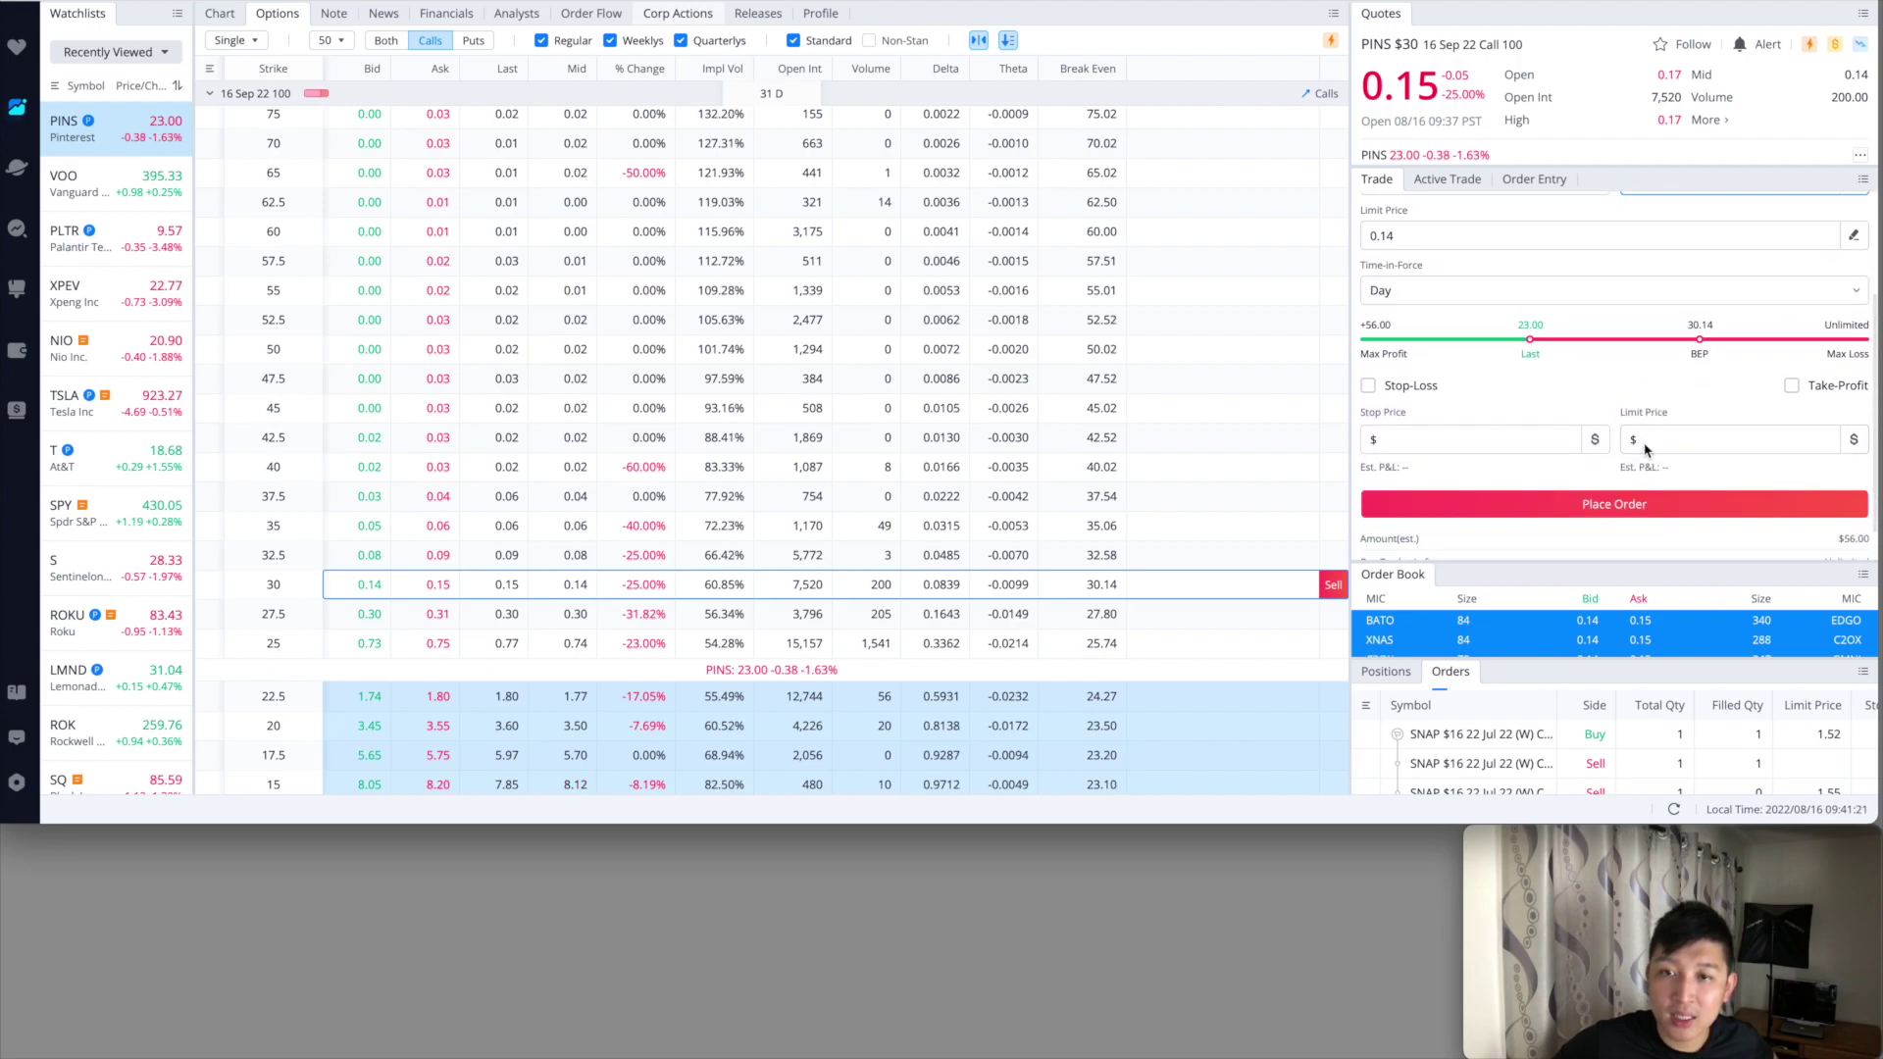
scroll(1662, 431, up, 2)
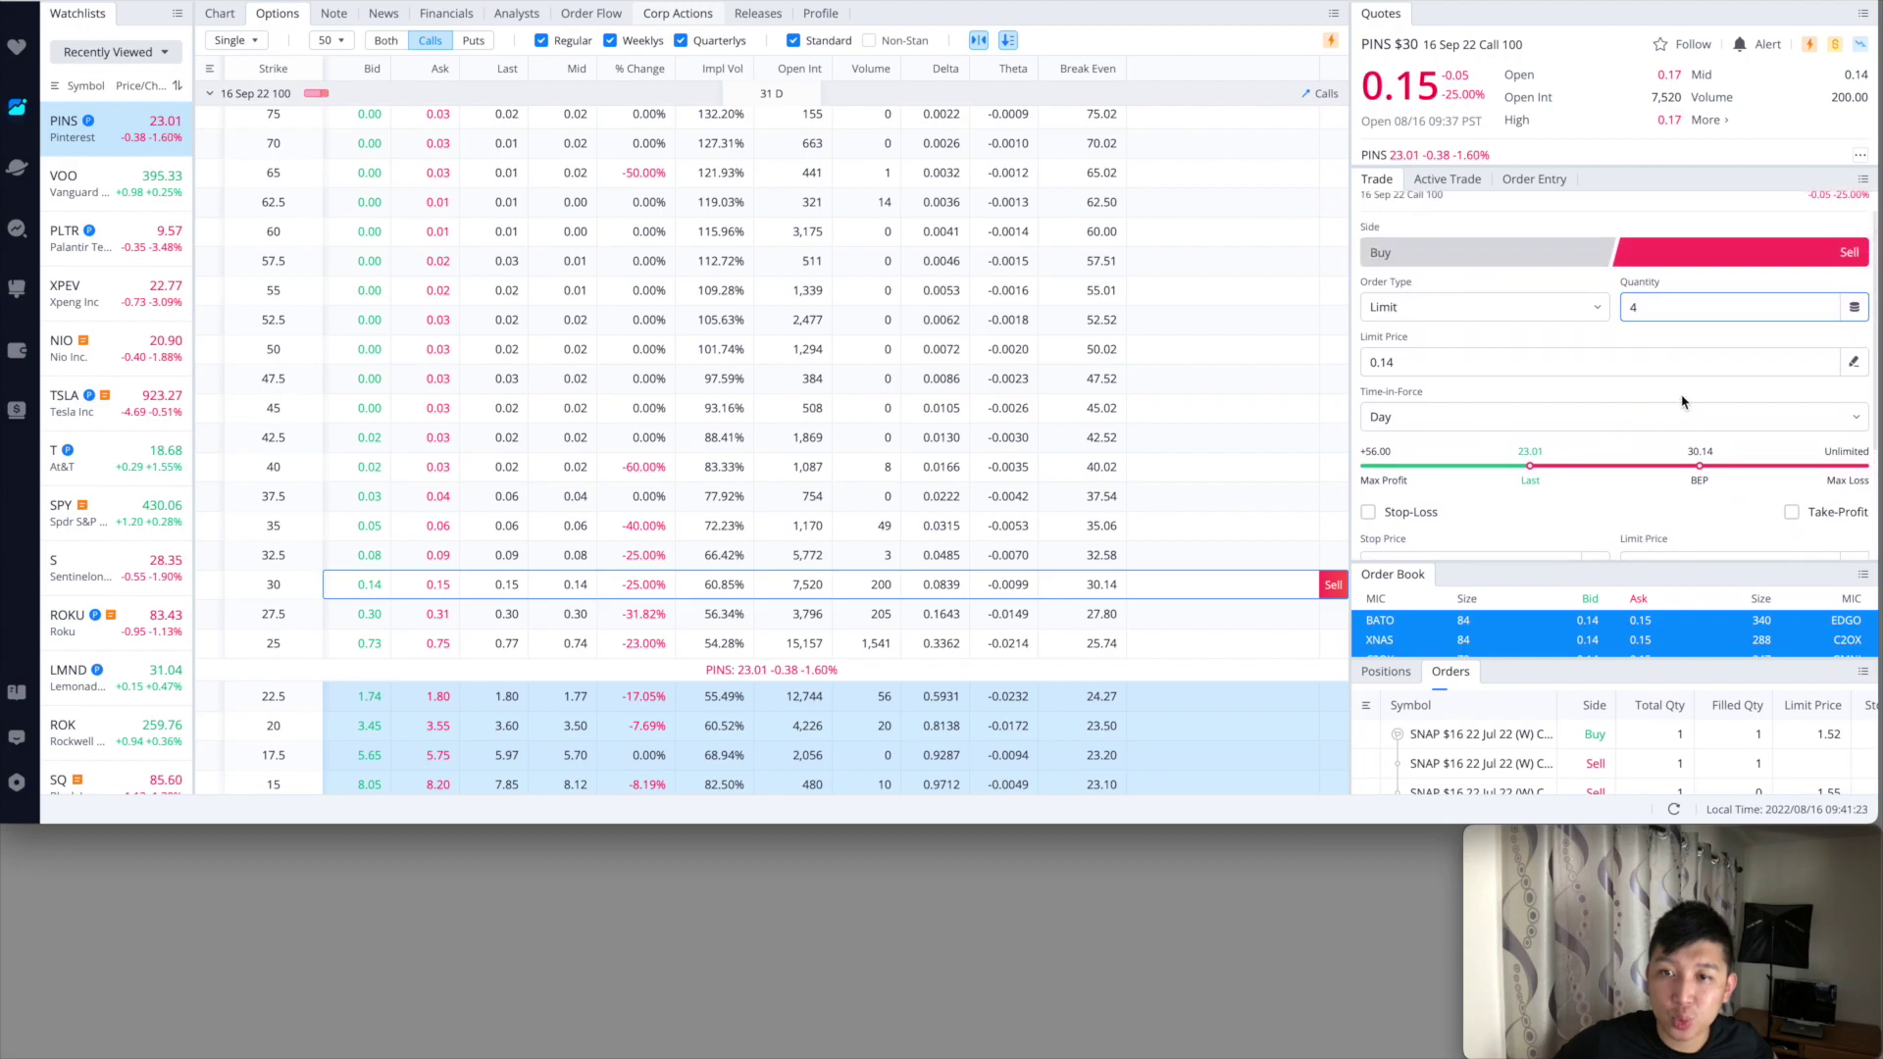
scroll(1684, 402, down, 2)
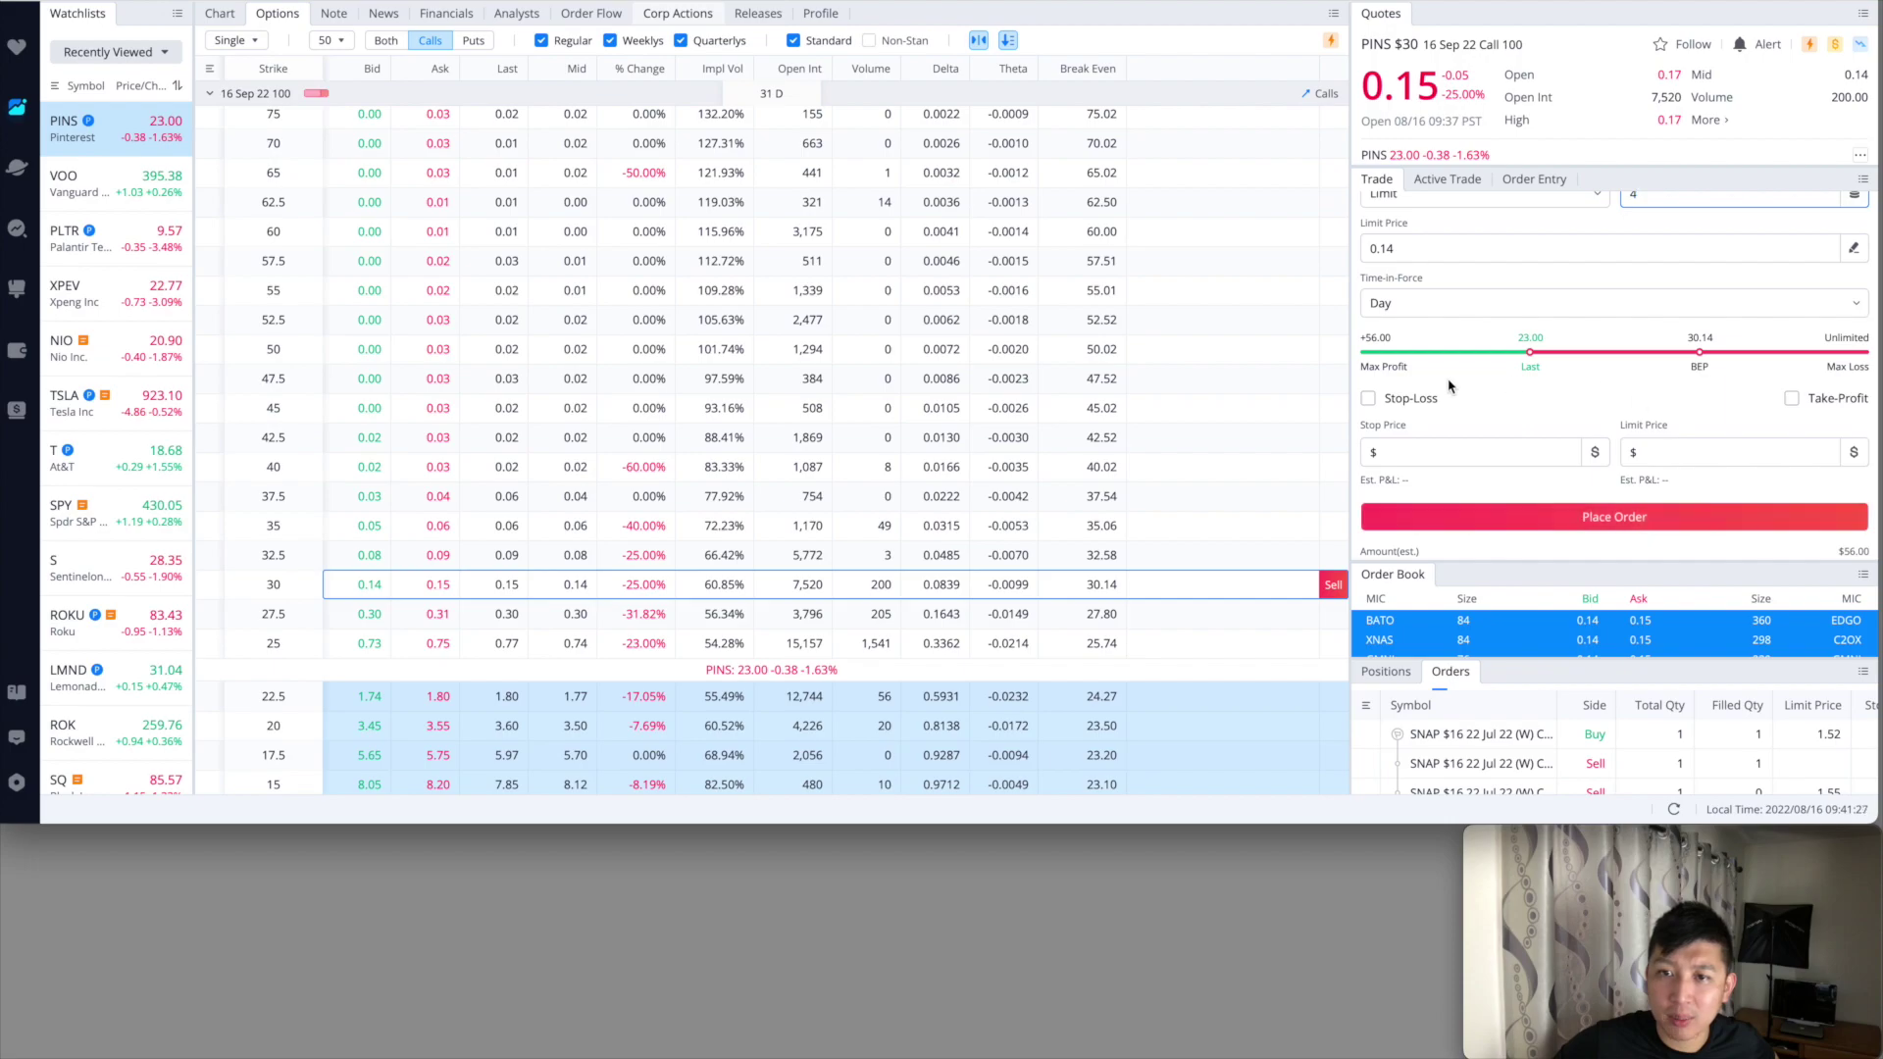
scroll(1430, 366, up, 1)
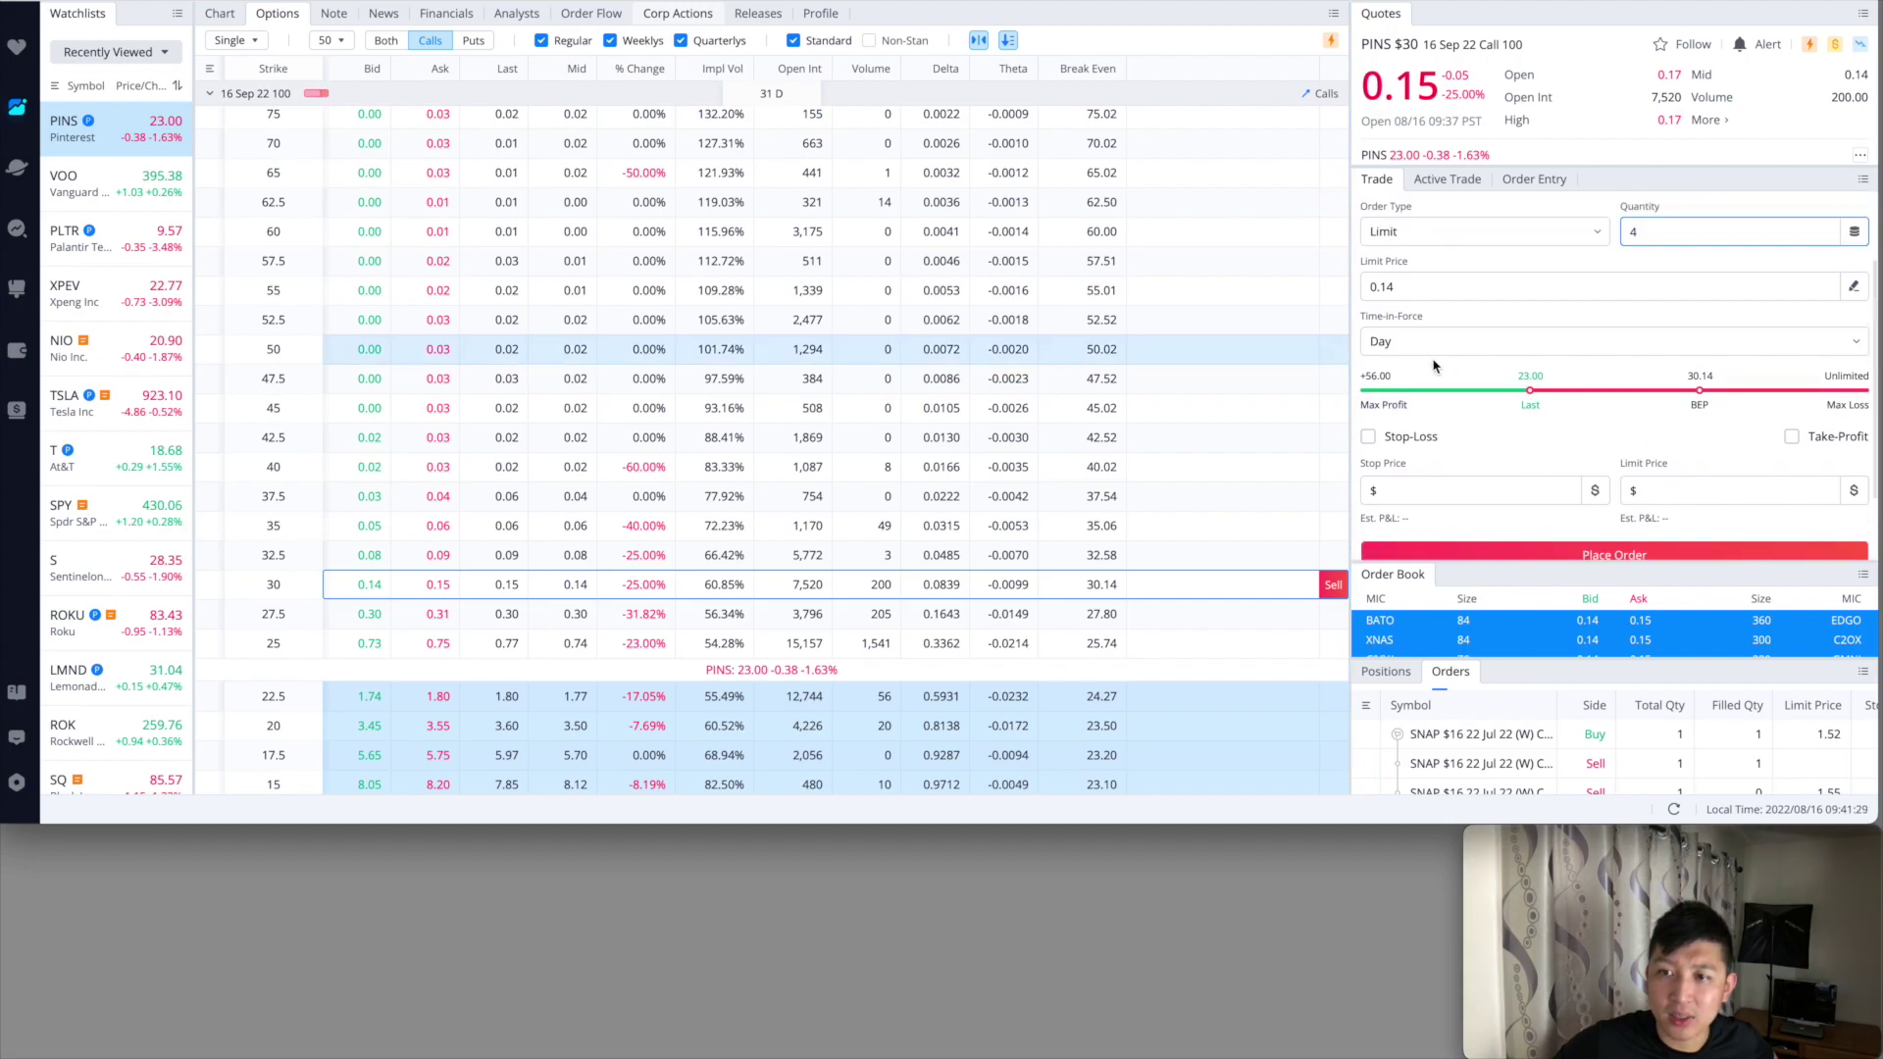
scroll(1433, 366, down, 2)
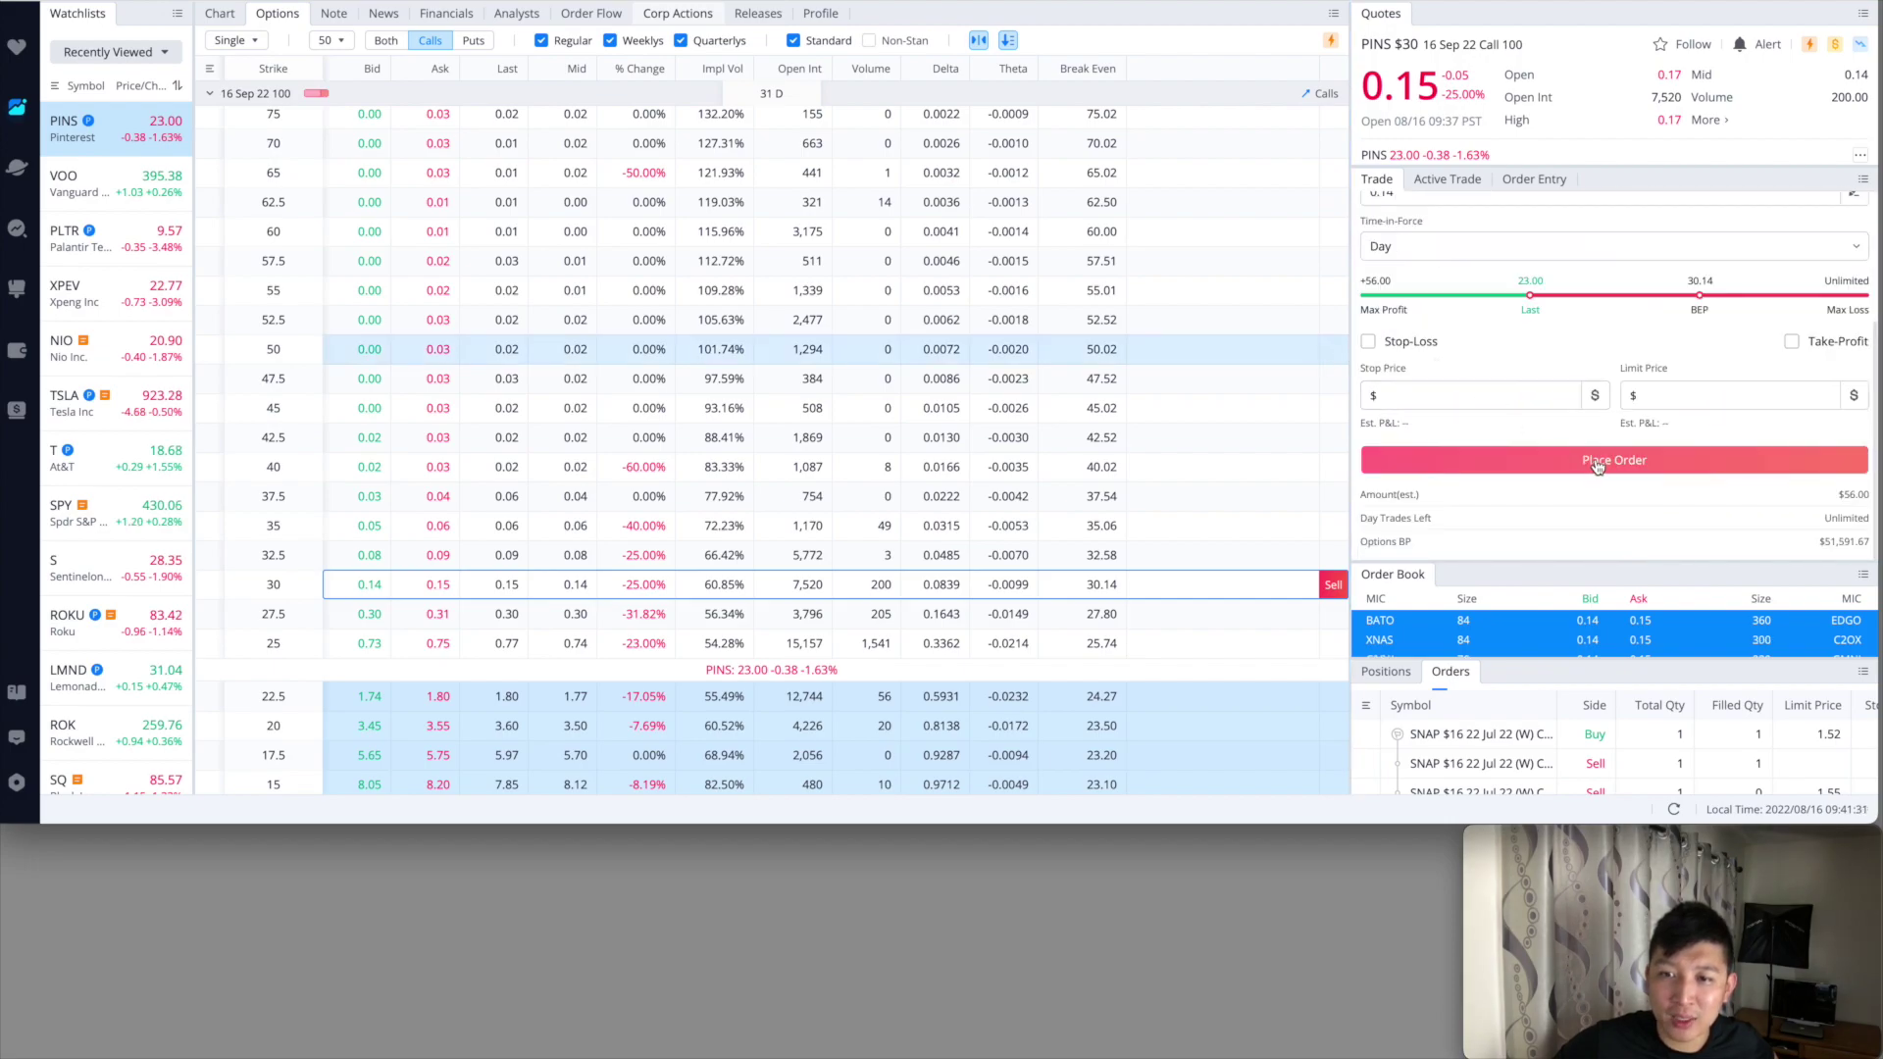
click(1593, 465)
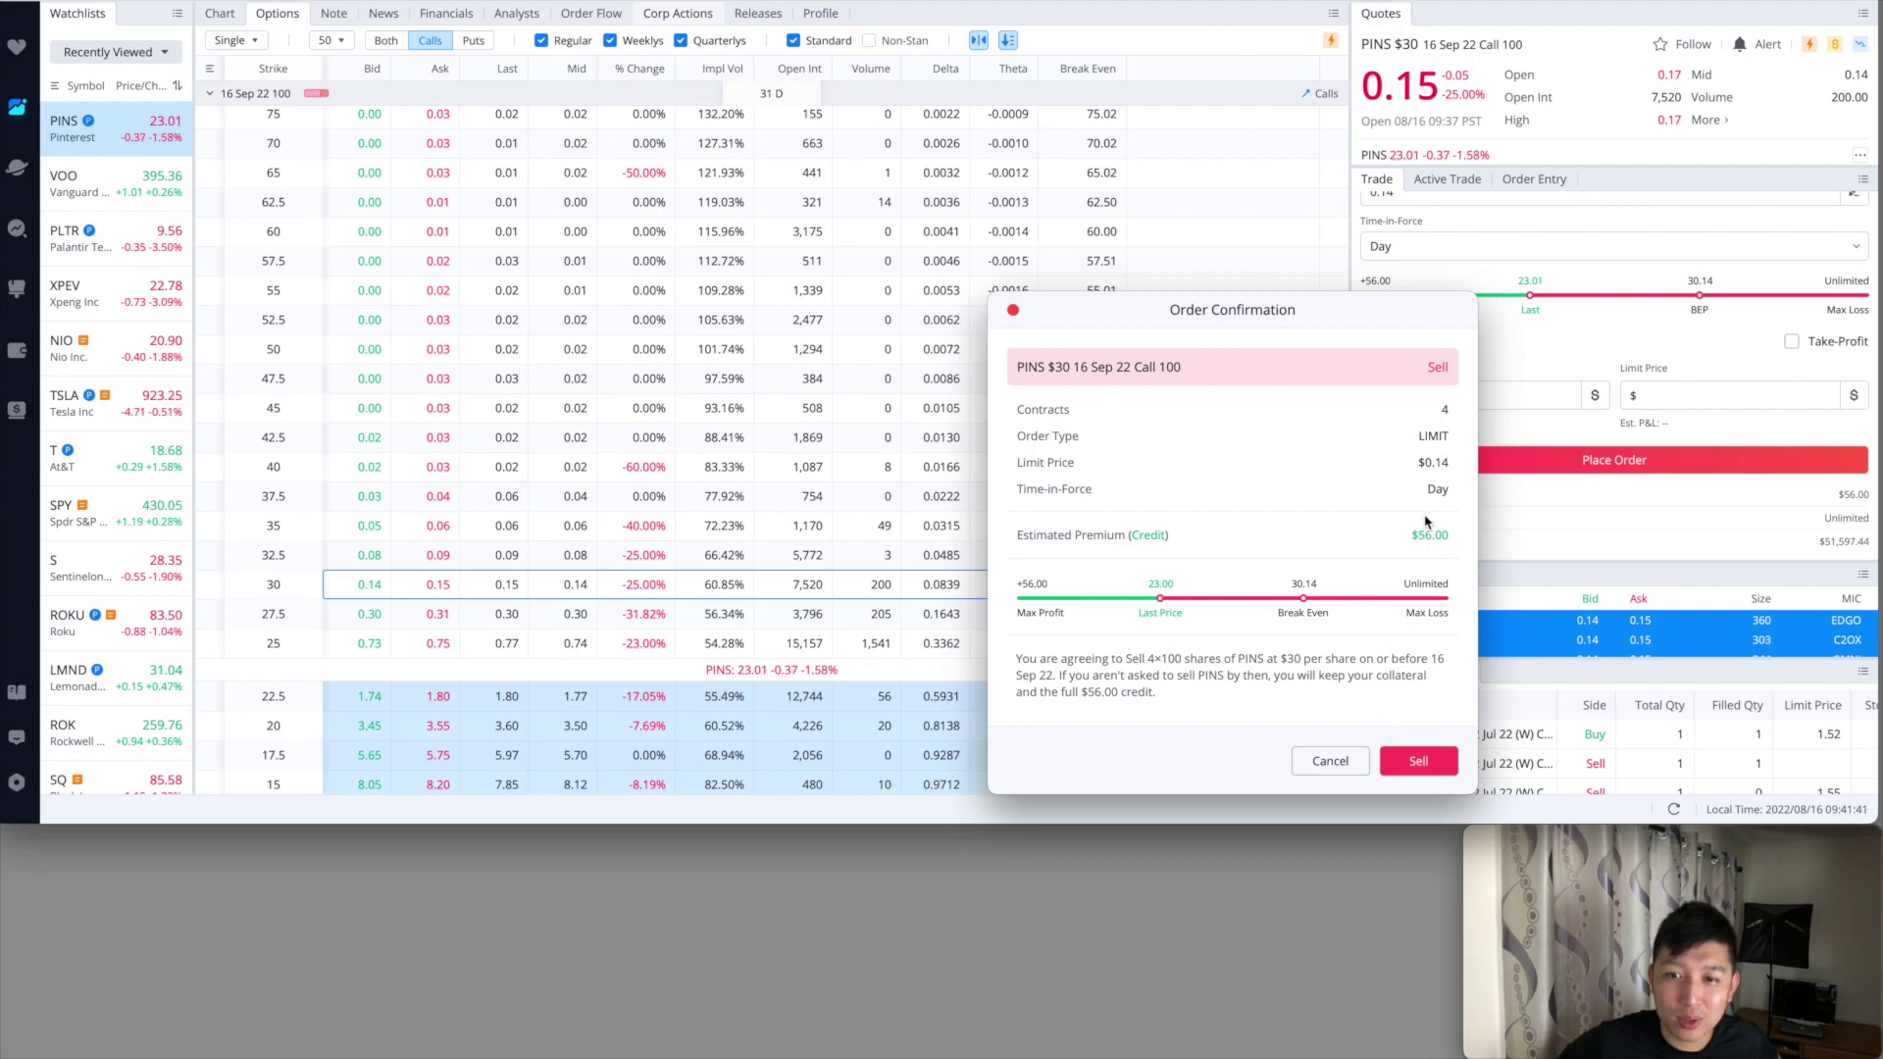
Confirm the sale of 4 PINS 16 Sep 22 $30 calls at $0.14
click(1442, 769)
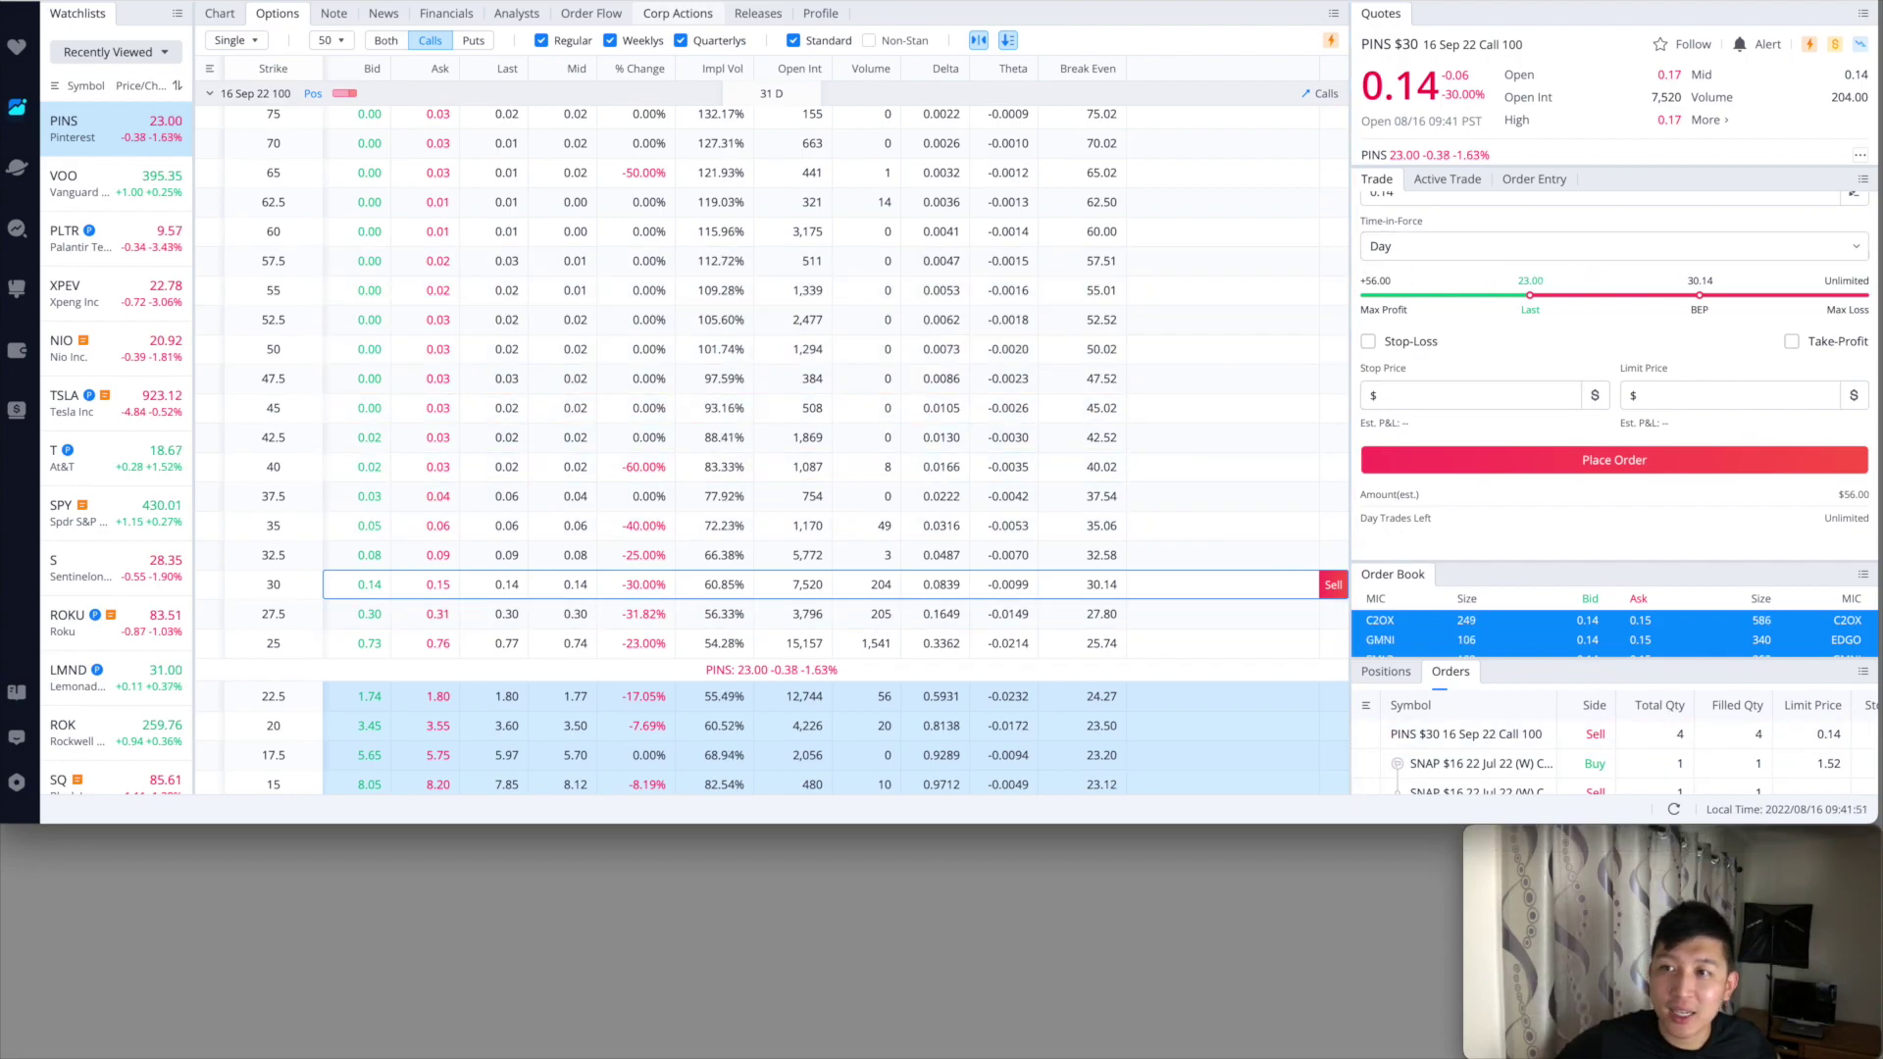
Fill PINS row 5 with CC- 30 Strike, 16-Sep, 400 shares and 0.14 credit
key(super+Tab)
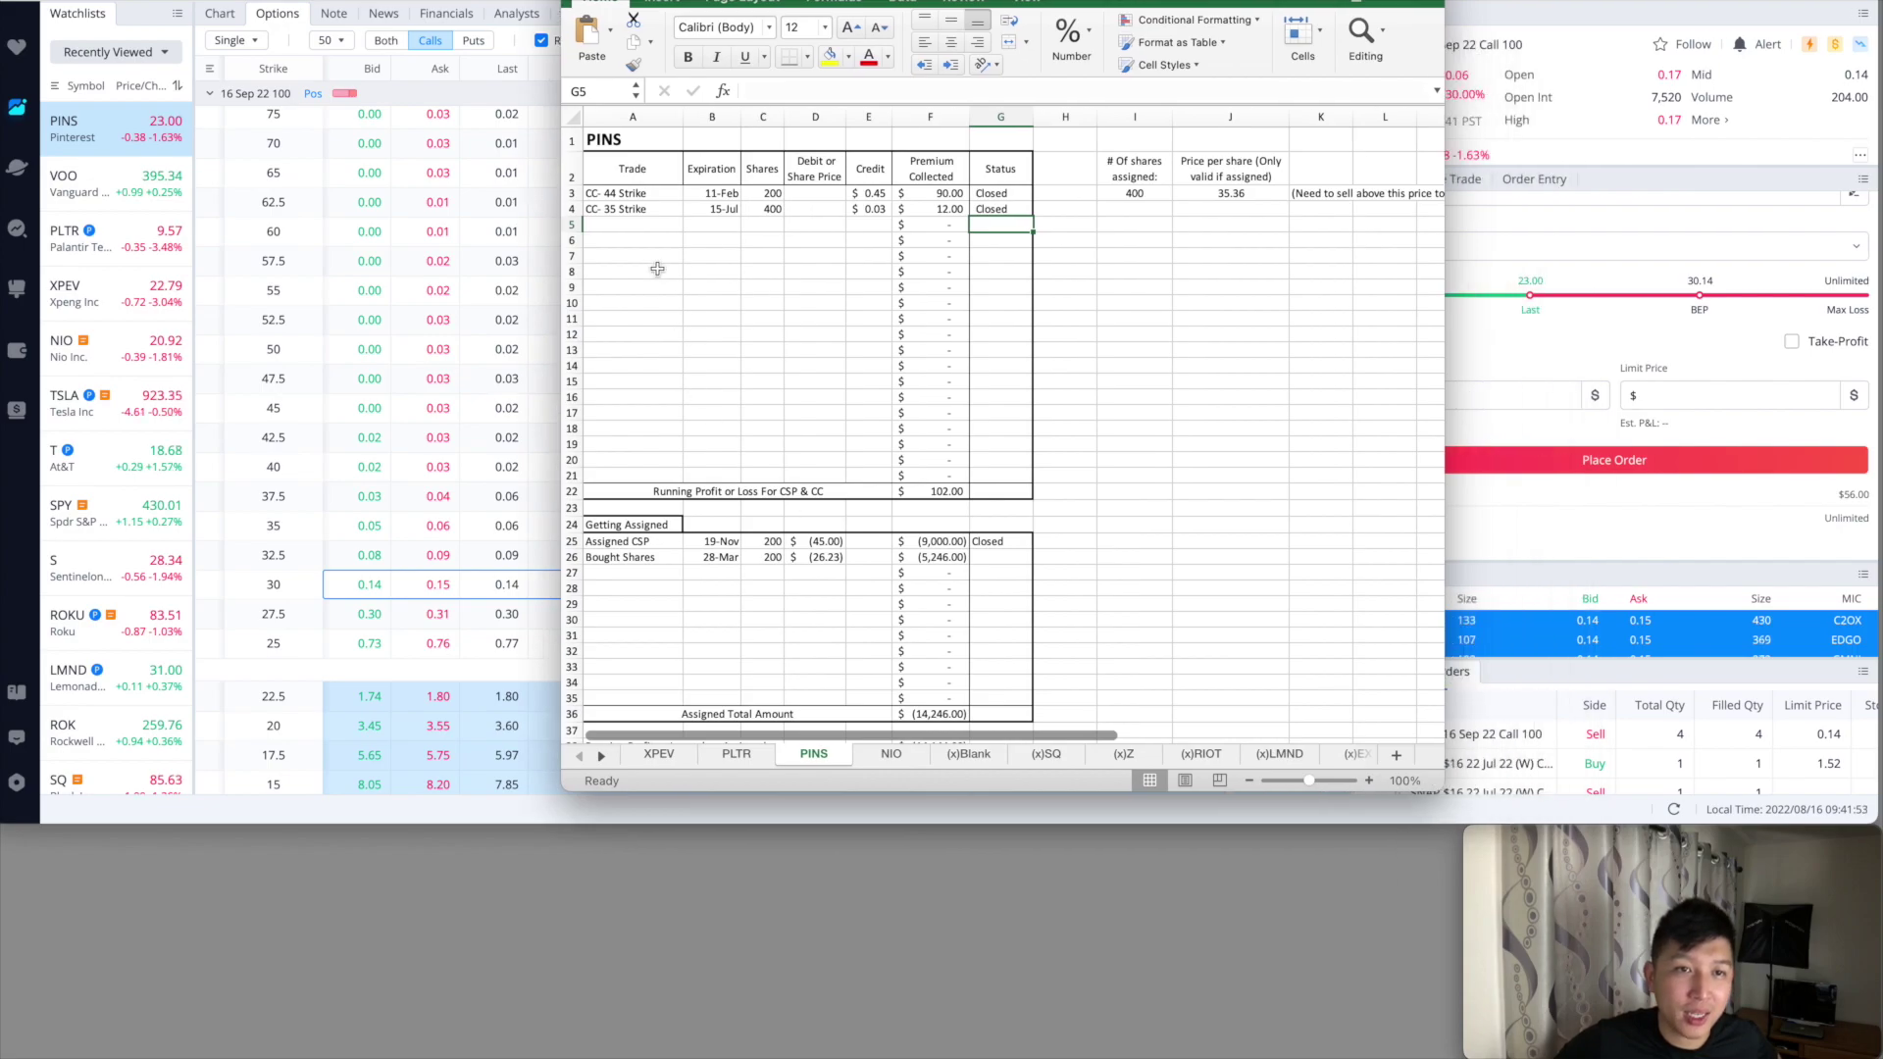
click(647, 224)
text(CC- 30 Strike)
key(Tab)
text(A)
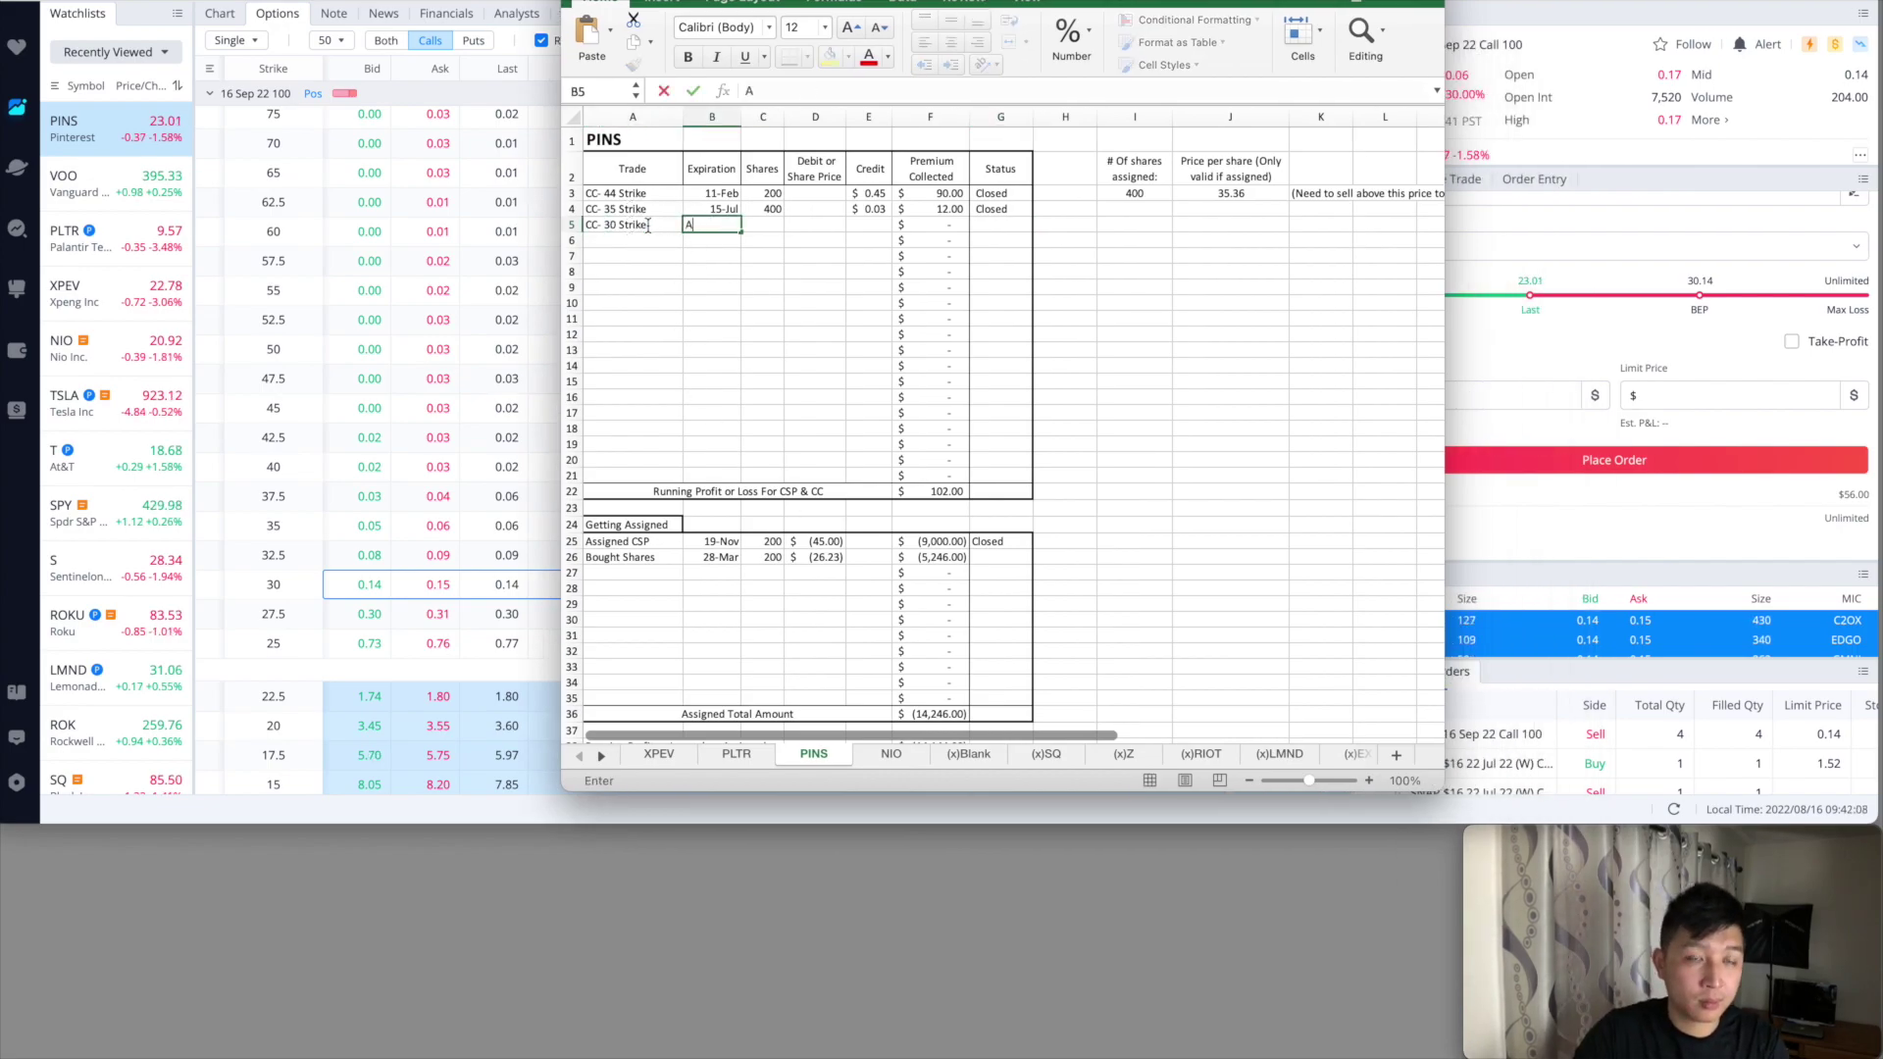
key(BackSpace)
text(16-Sep)
key(Tab)
text(400)
key(Tab)
key(Tab)
text(0.14)
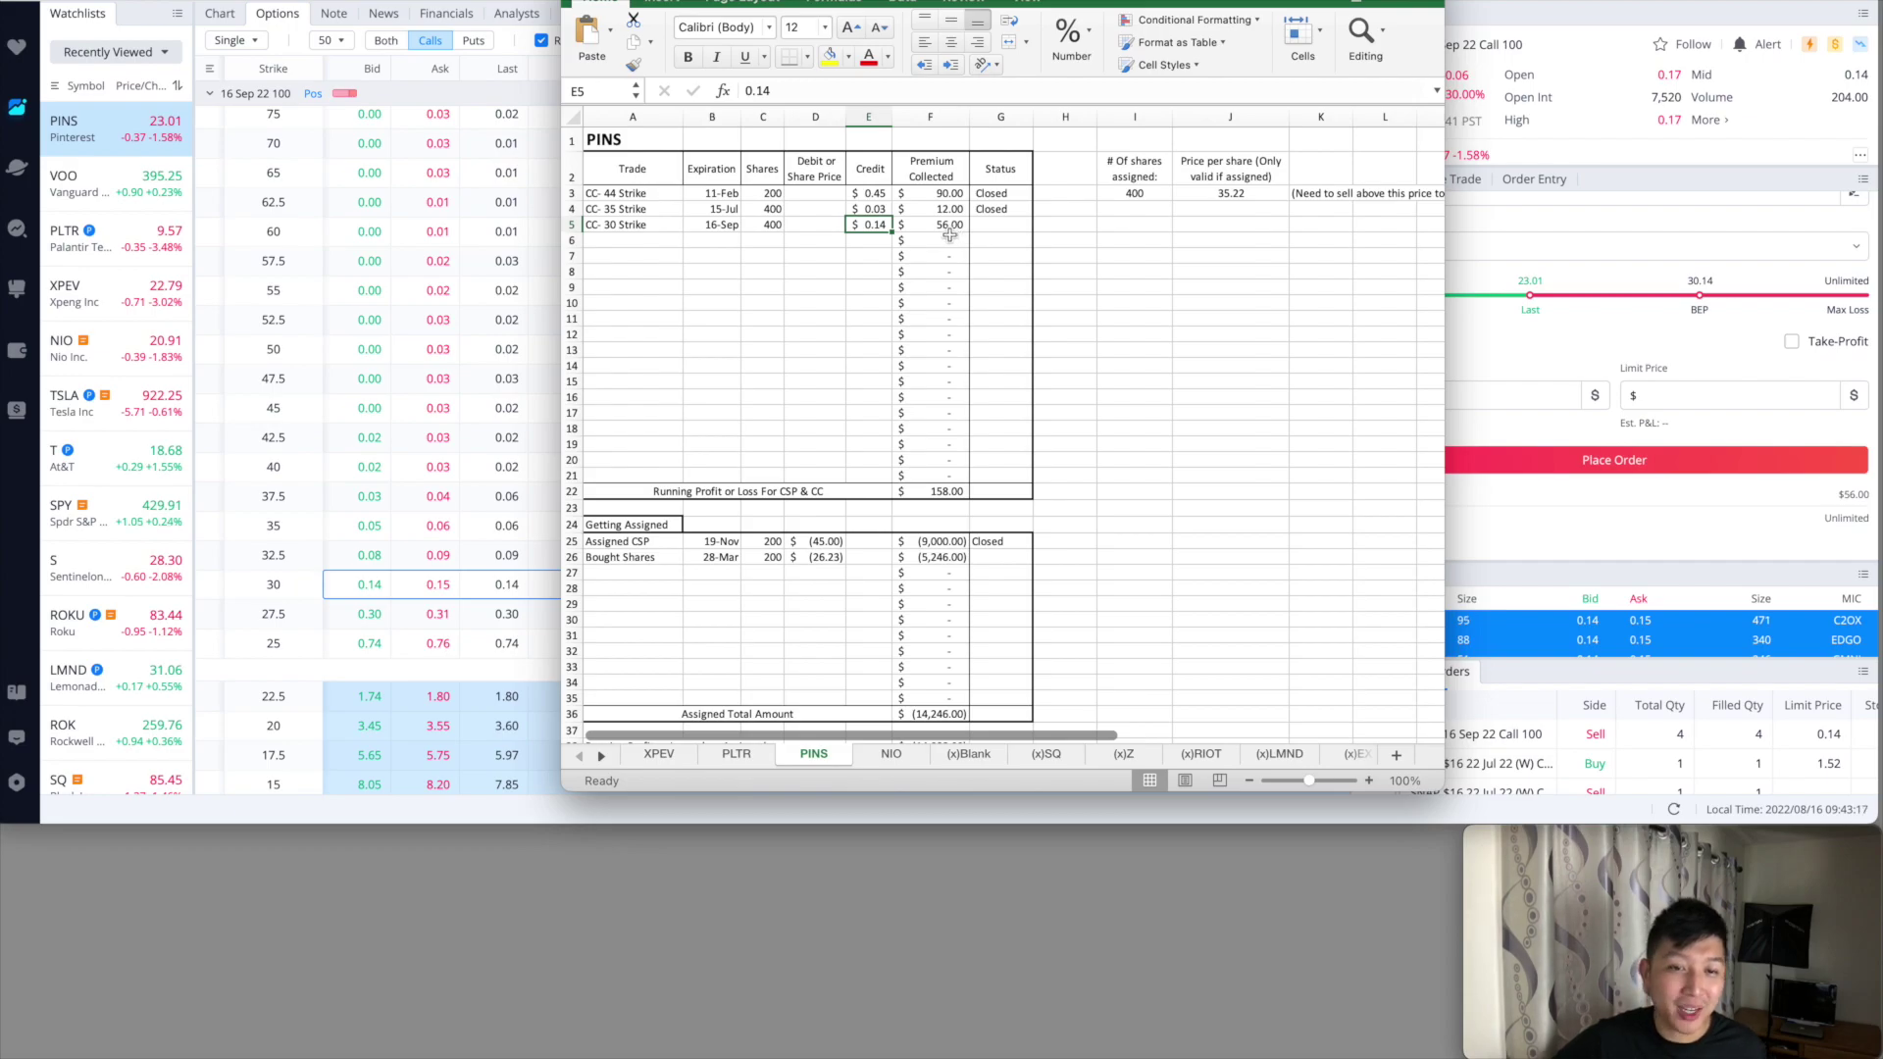
Review the PINS sheet, glance at the PLTR sheet, and return to PINS
scroll(945, 236, down, 3)
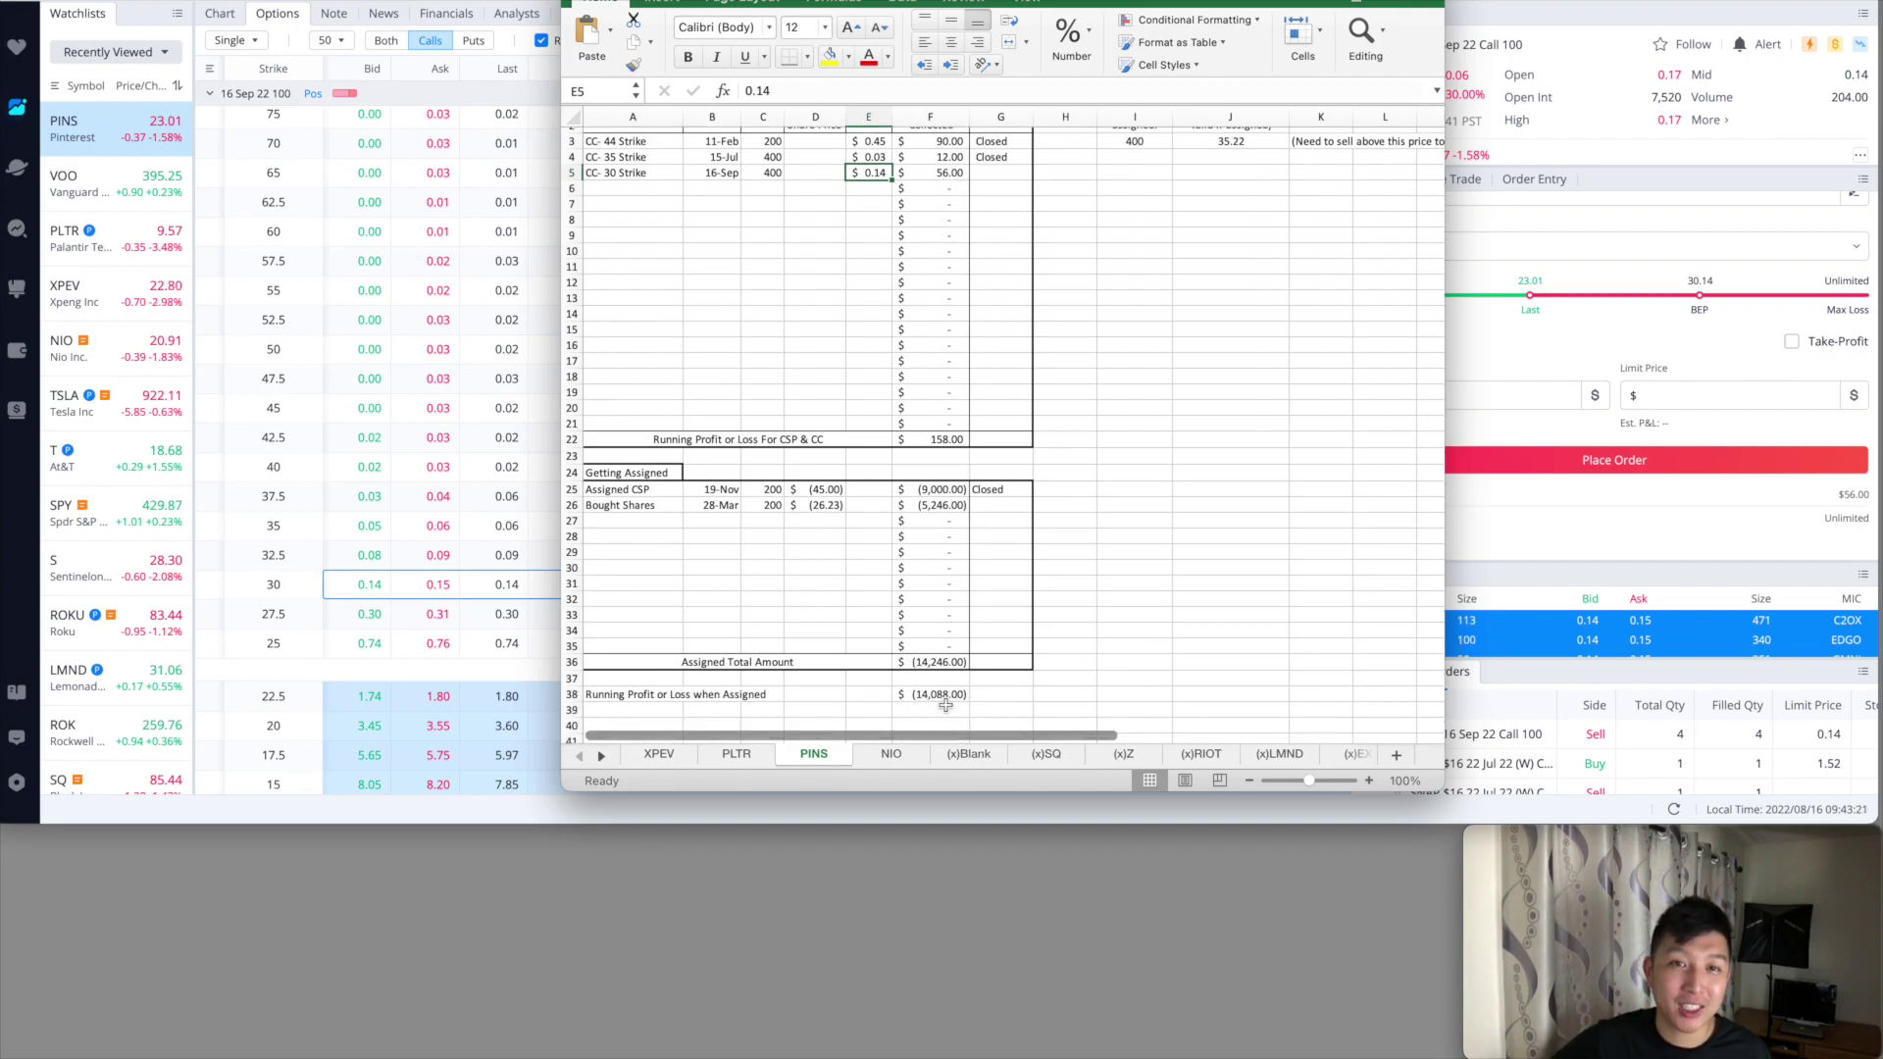
scroll(968, 233, up, 3)
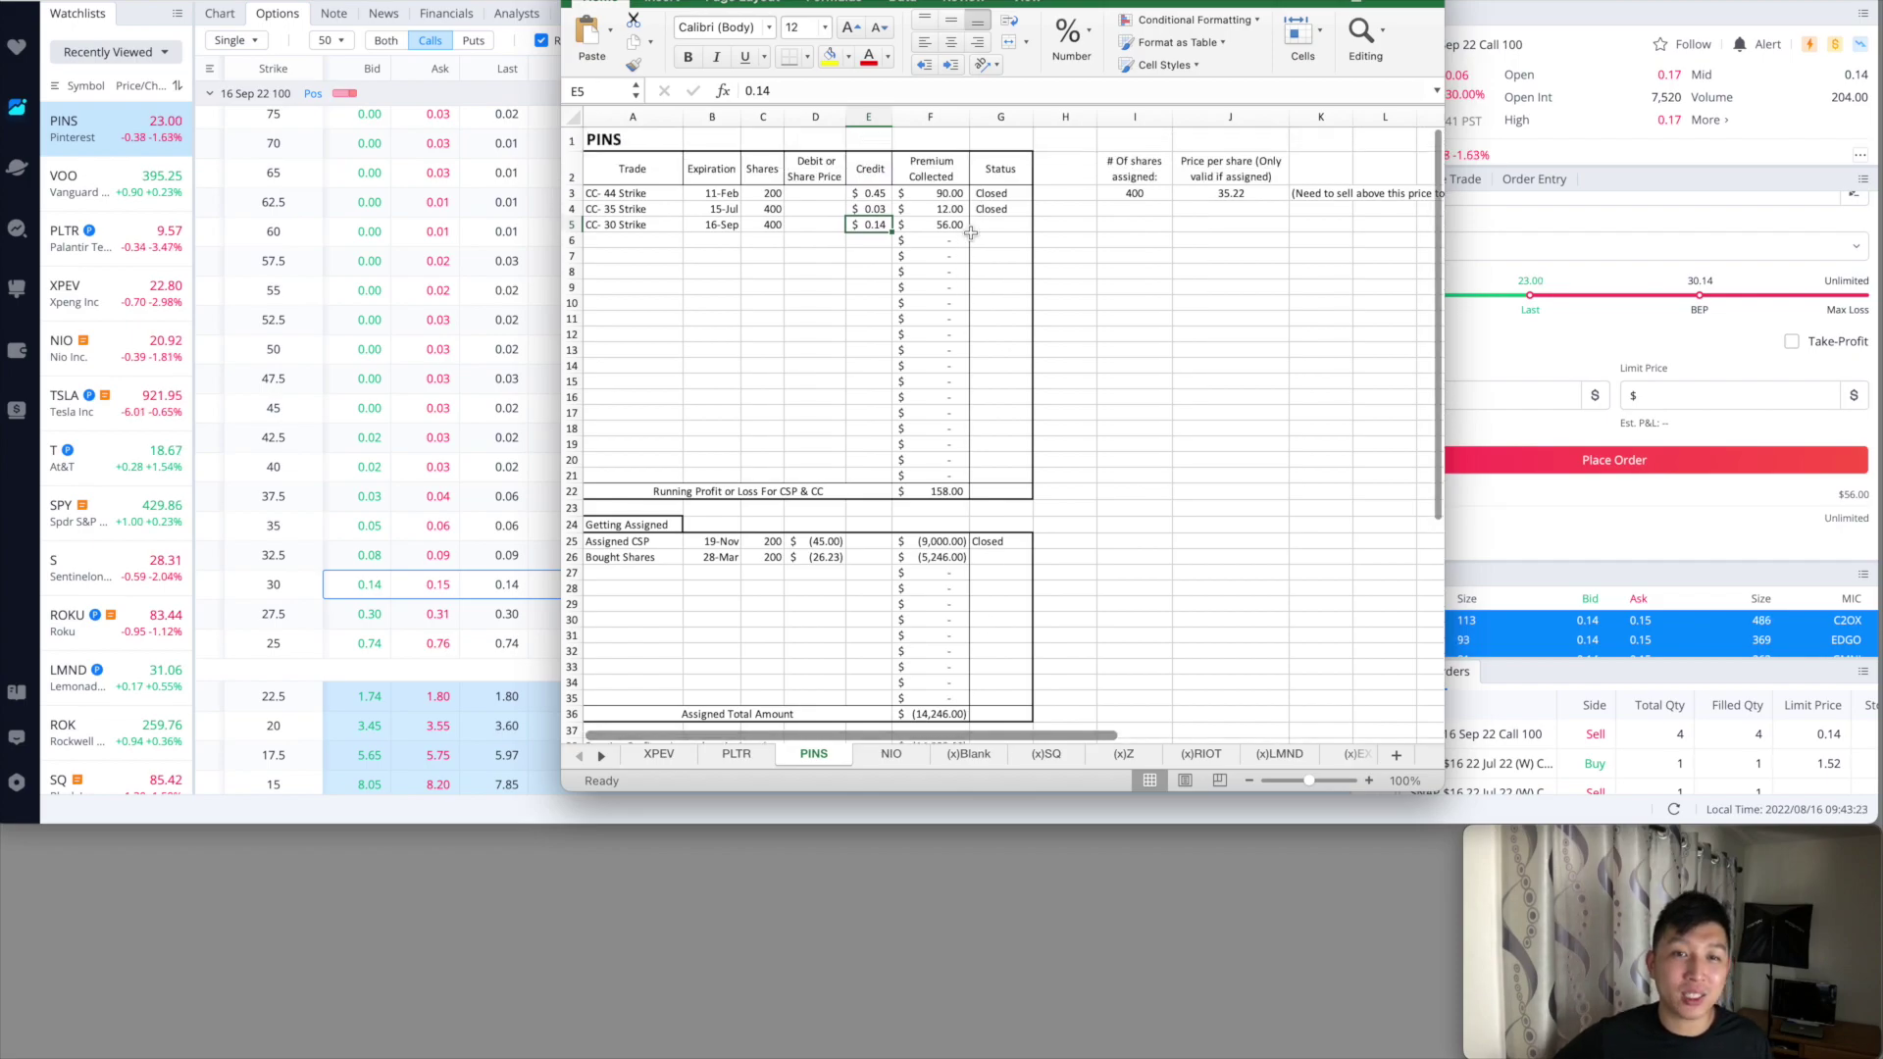
scroll(968, 238, right, 1)
scroll(968, 242, left, 1)
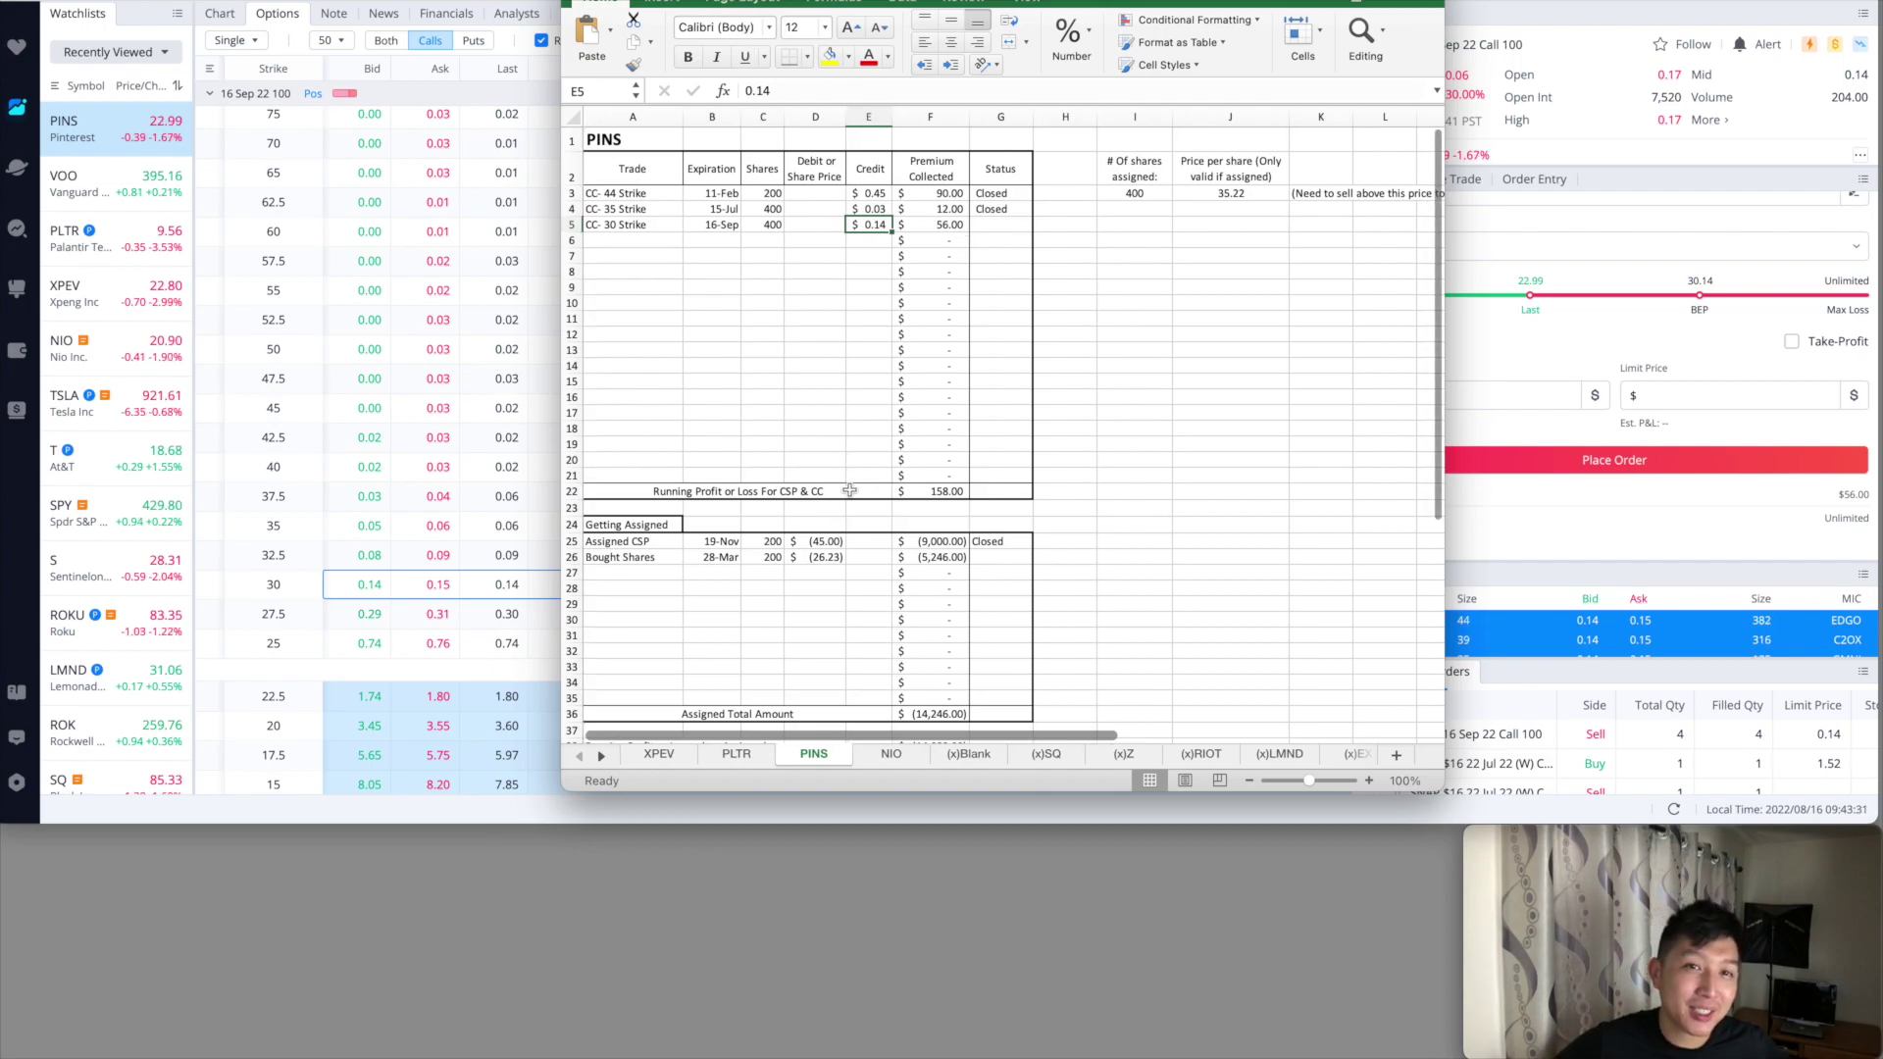
click(733, 755)
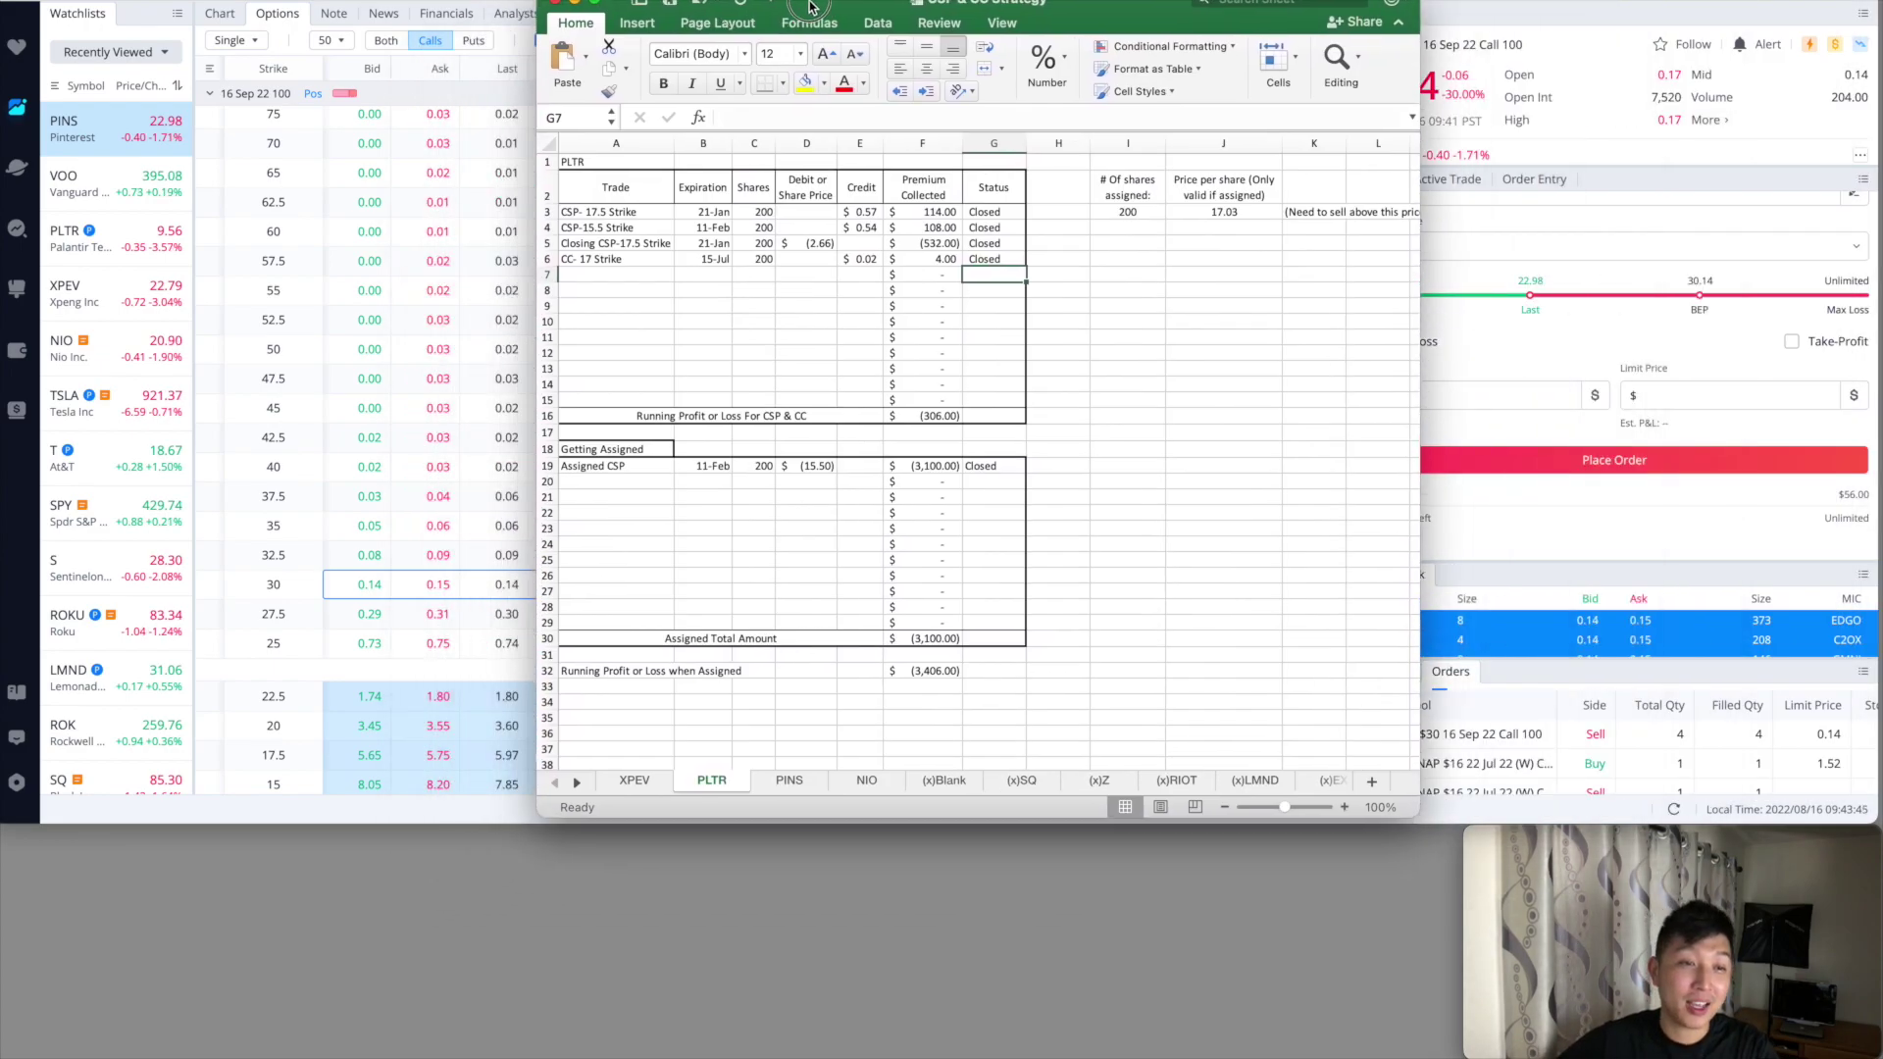
click(789, 777)
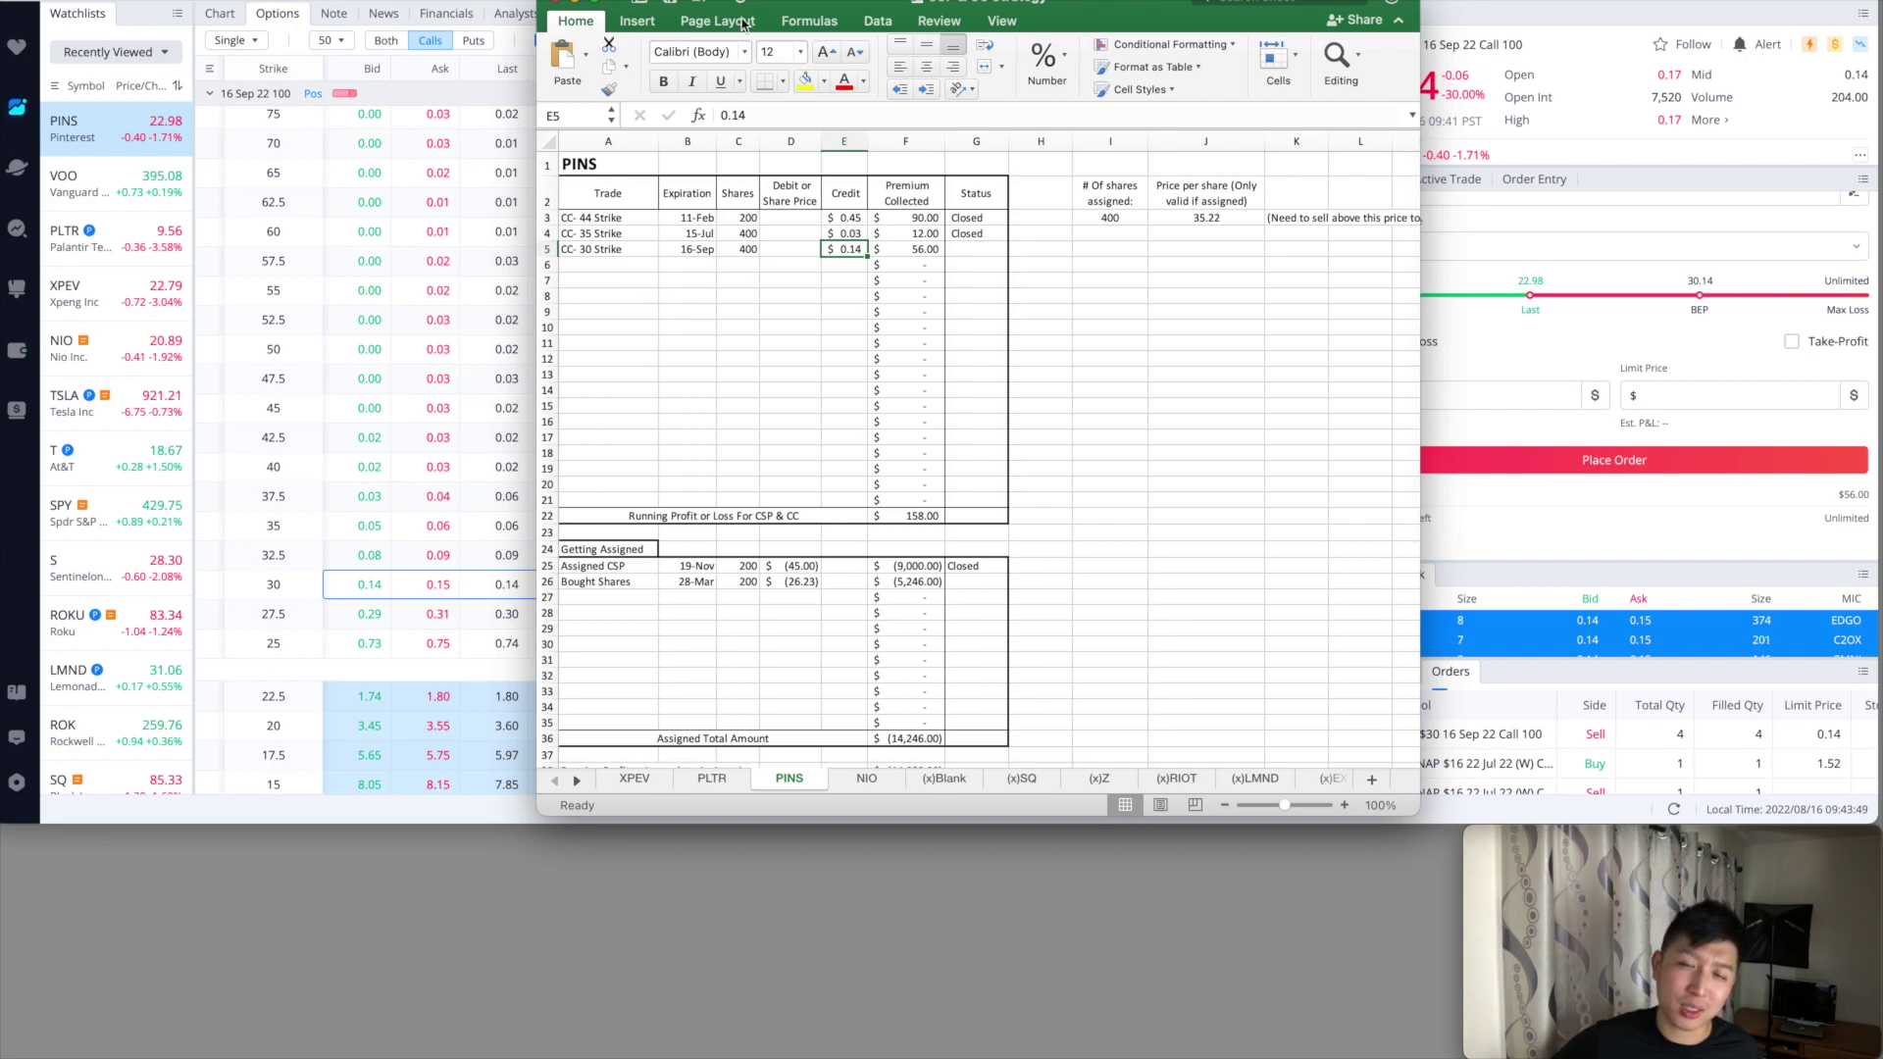
Switch to the PLTR sheet and drag the Excel window right to uncover the options chain
mouse_move(842, 5)
mouse_down()
mouse_move(1840, 5)
mouse_move(943, 15)
mouse_up()
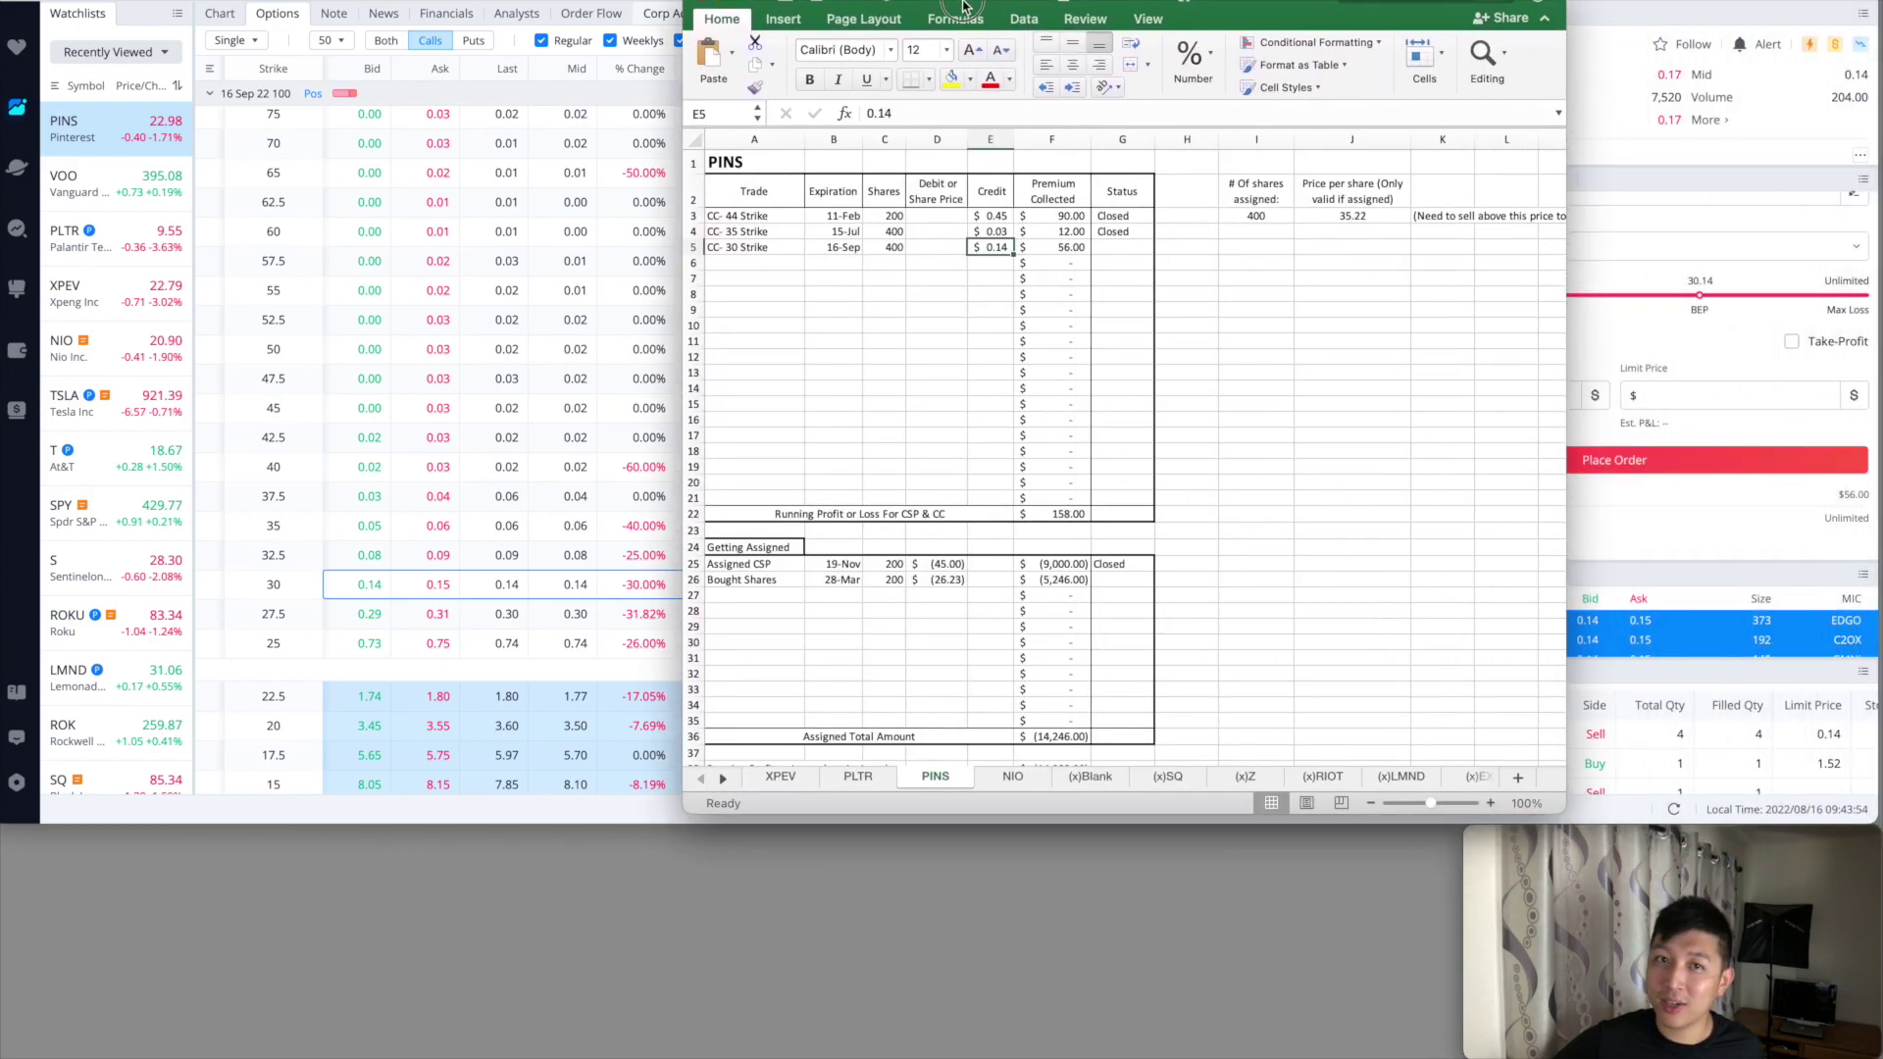
click(856, 777)
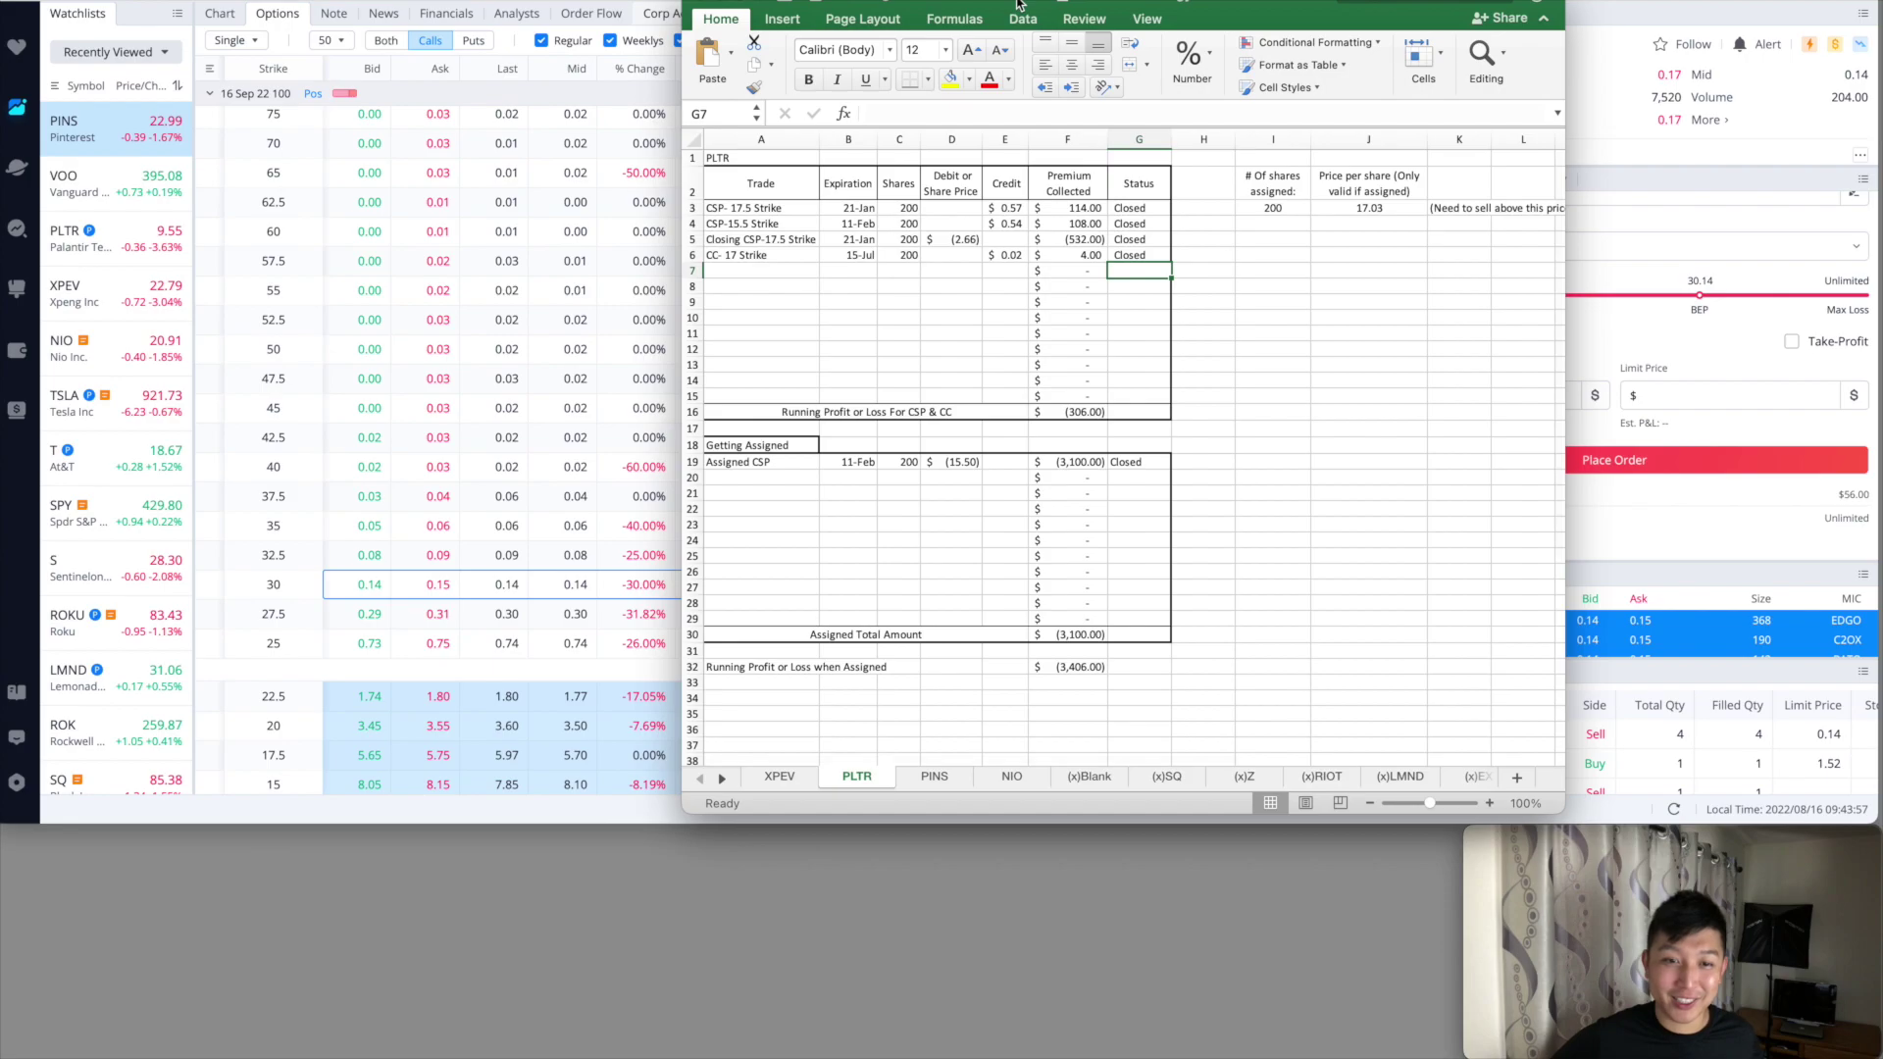
drag(1020, 5, 1002, 12)
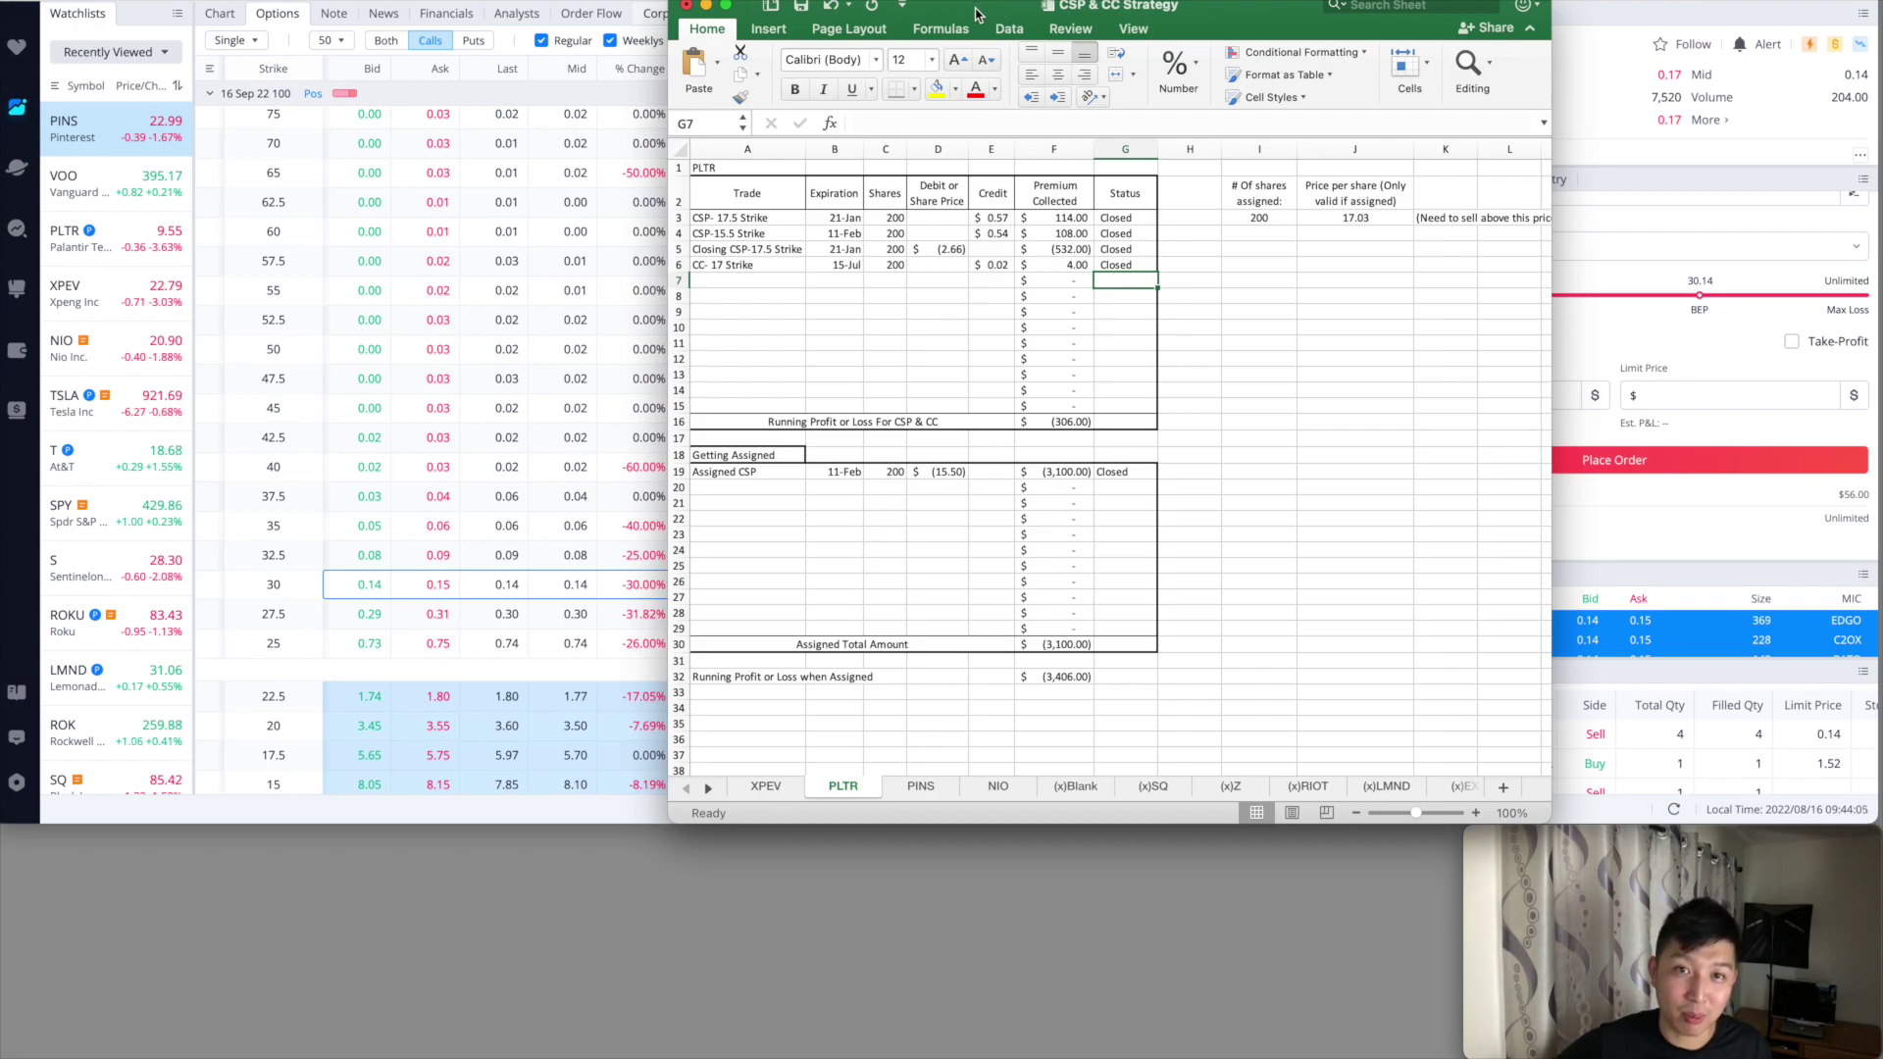
drag(961, 13, 1192, 14)
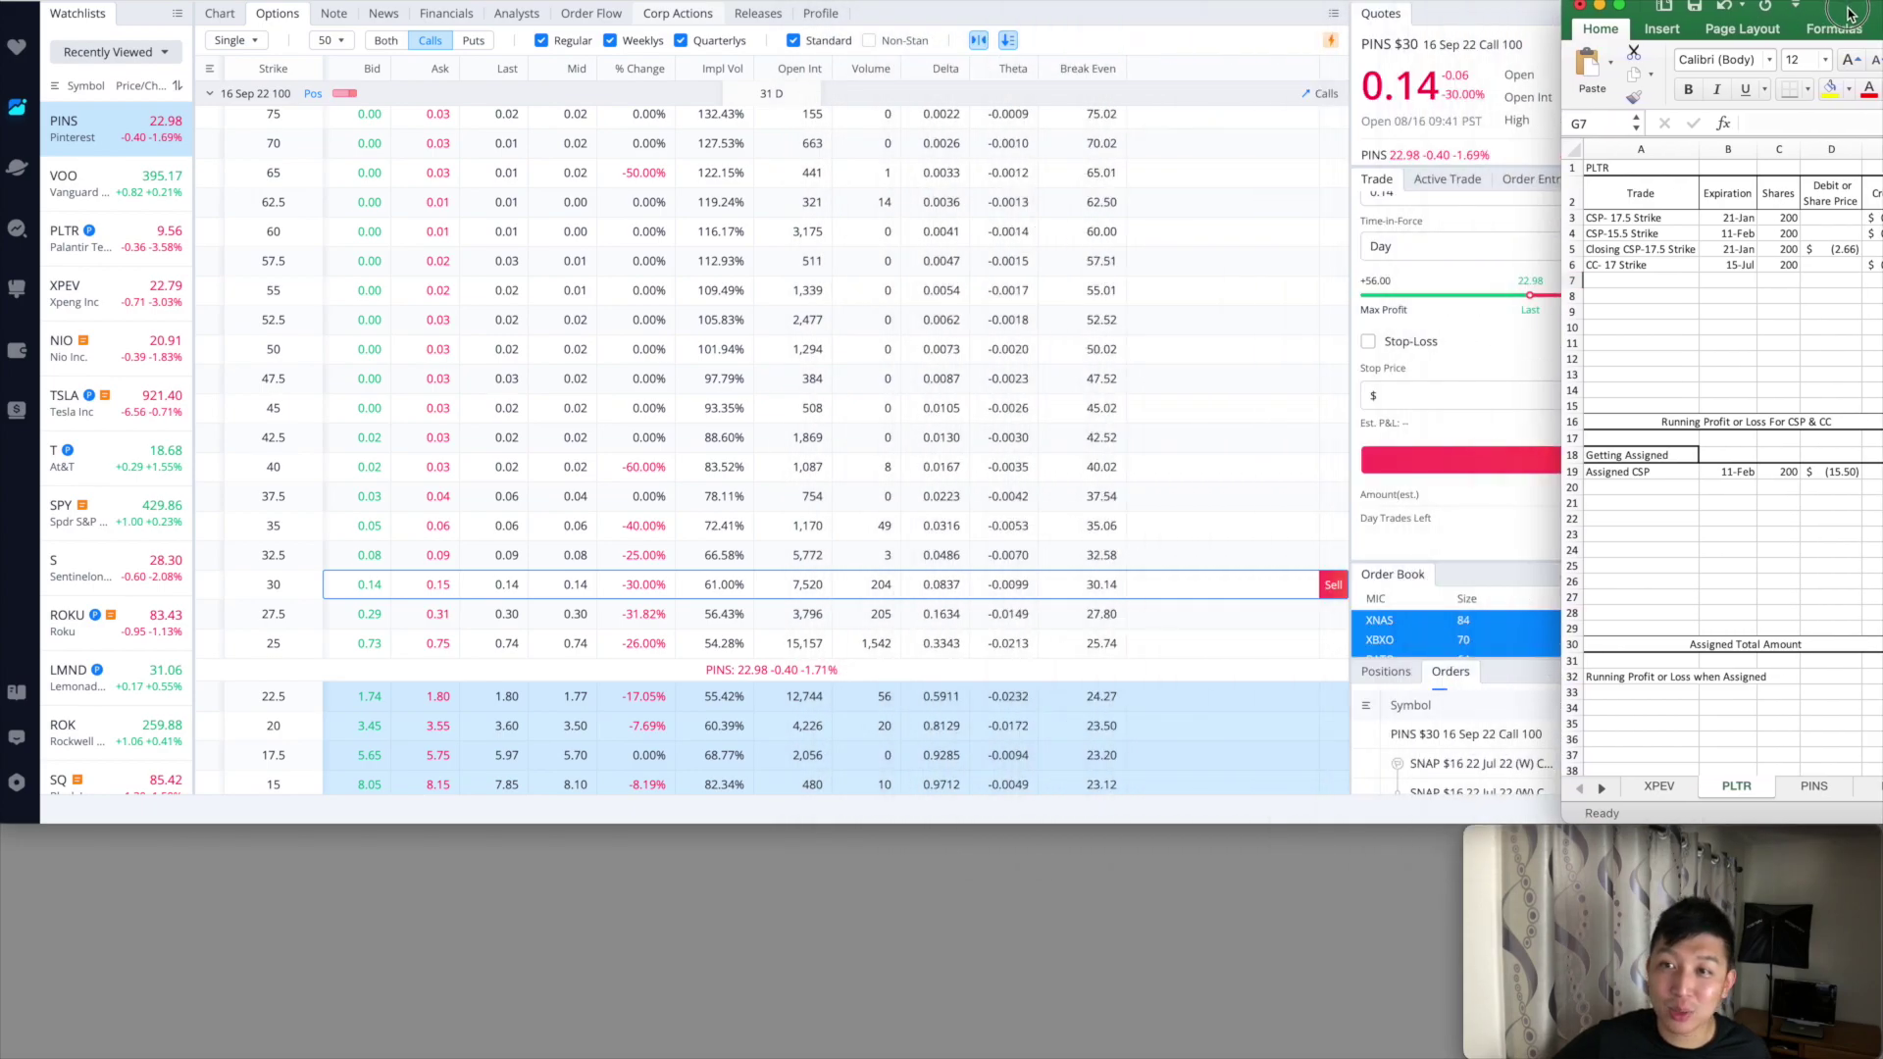
Move Excel off screen and load Palantir (PLTR) from the recent-symbol history
drag(1192, 14, 1868, 14)
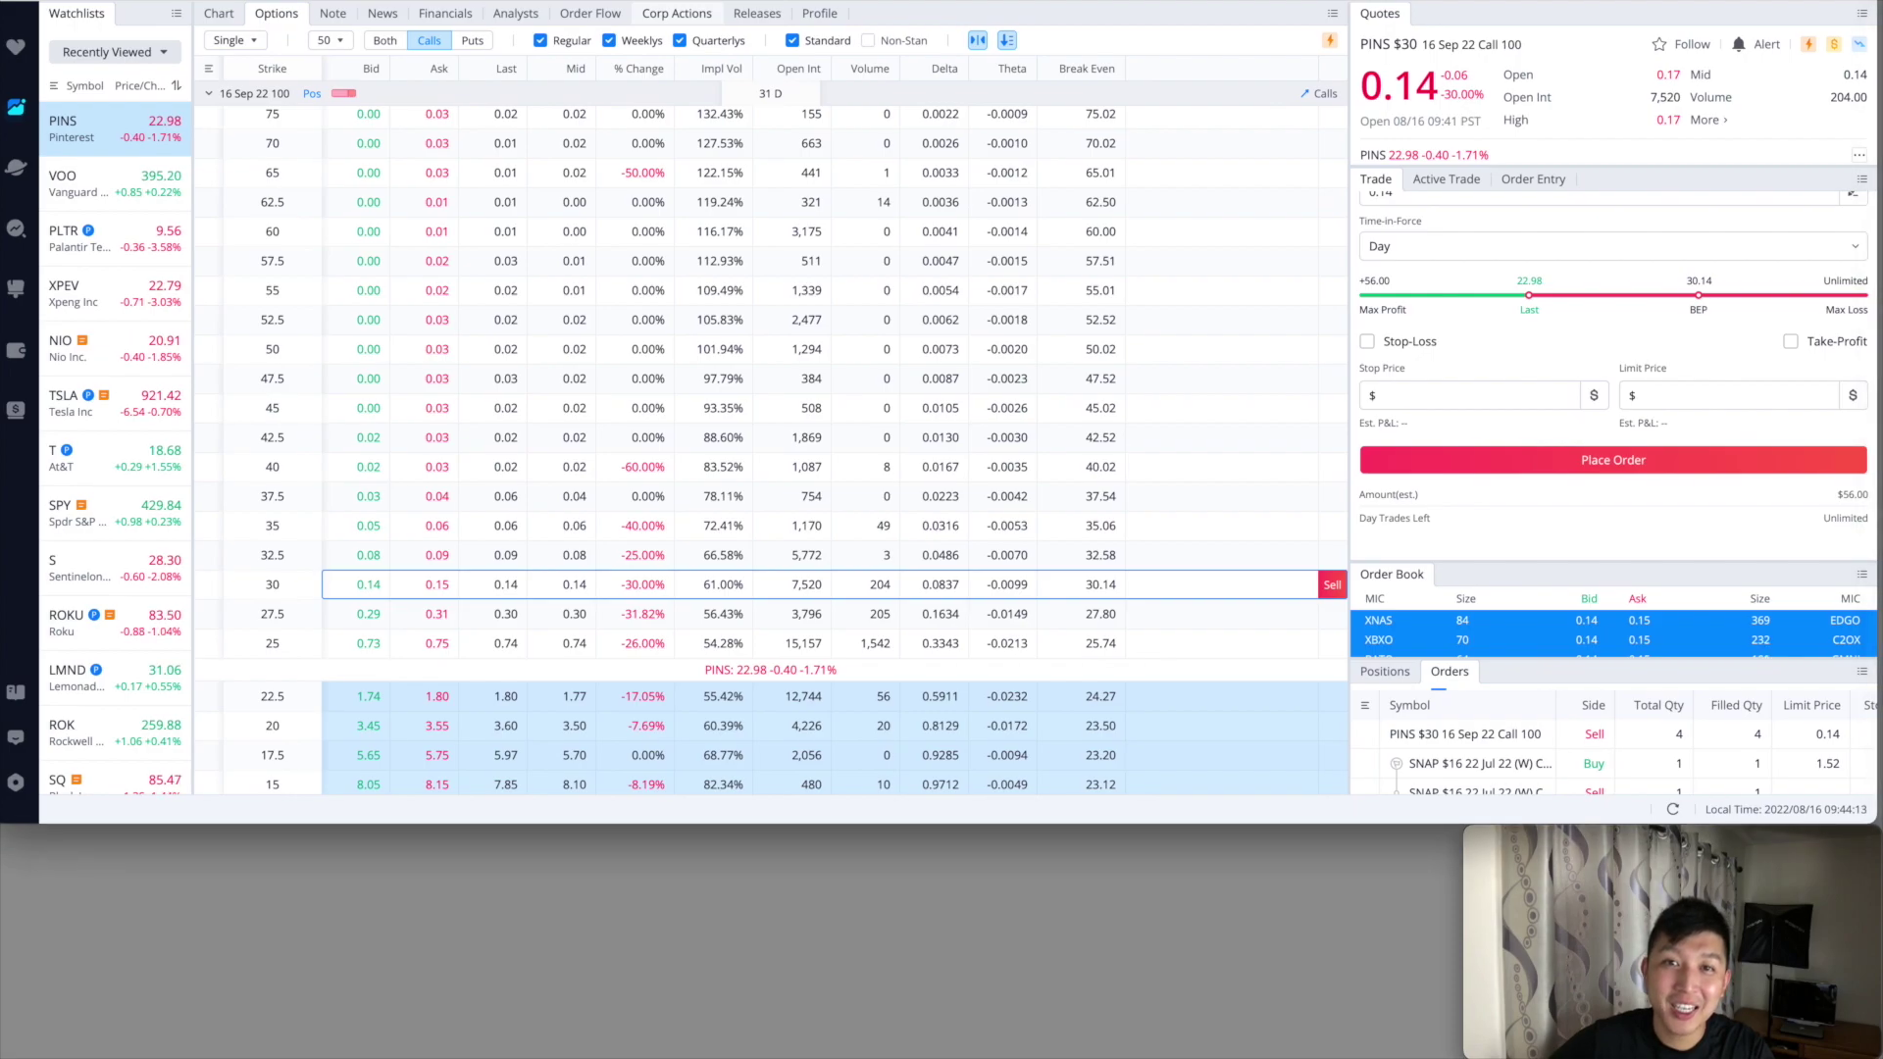
click(1383, 44)
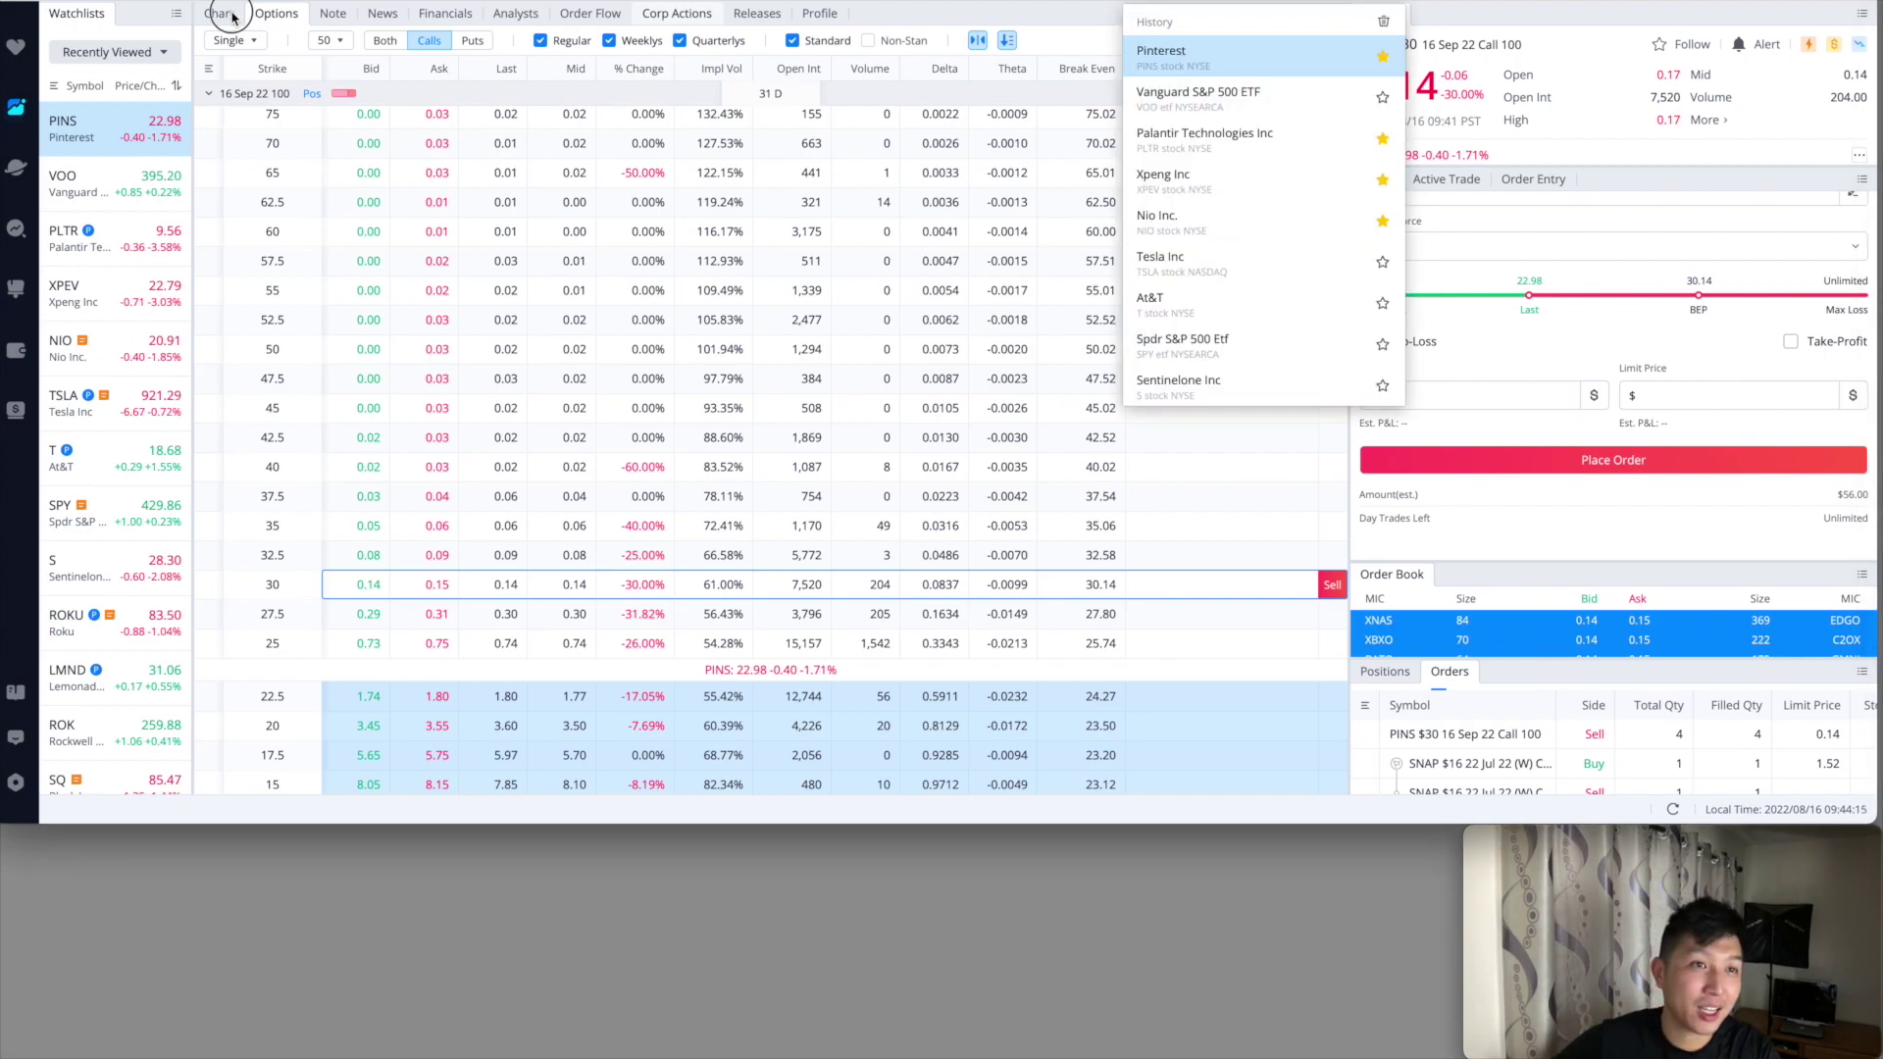
click(1273, 10)
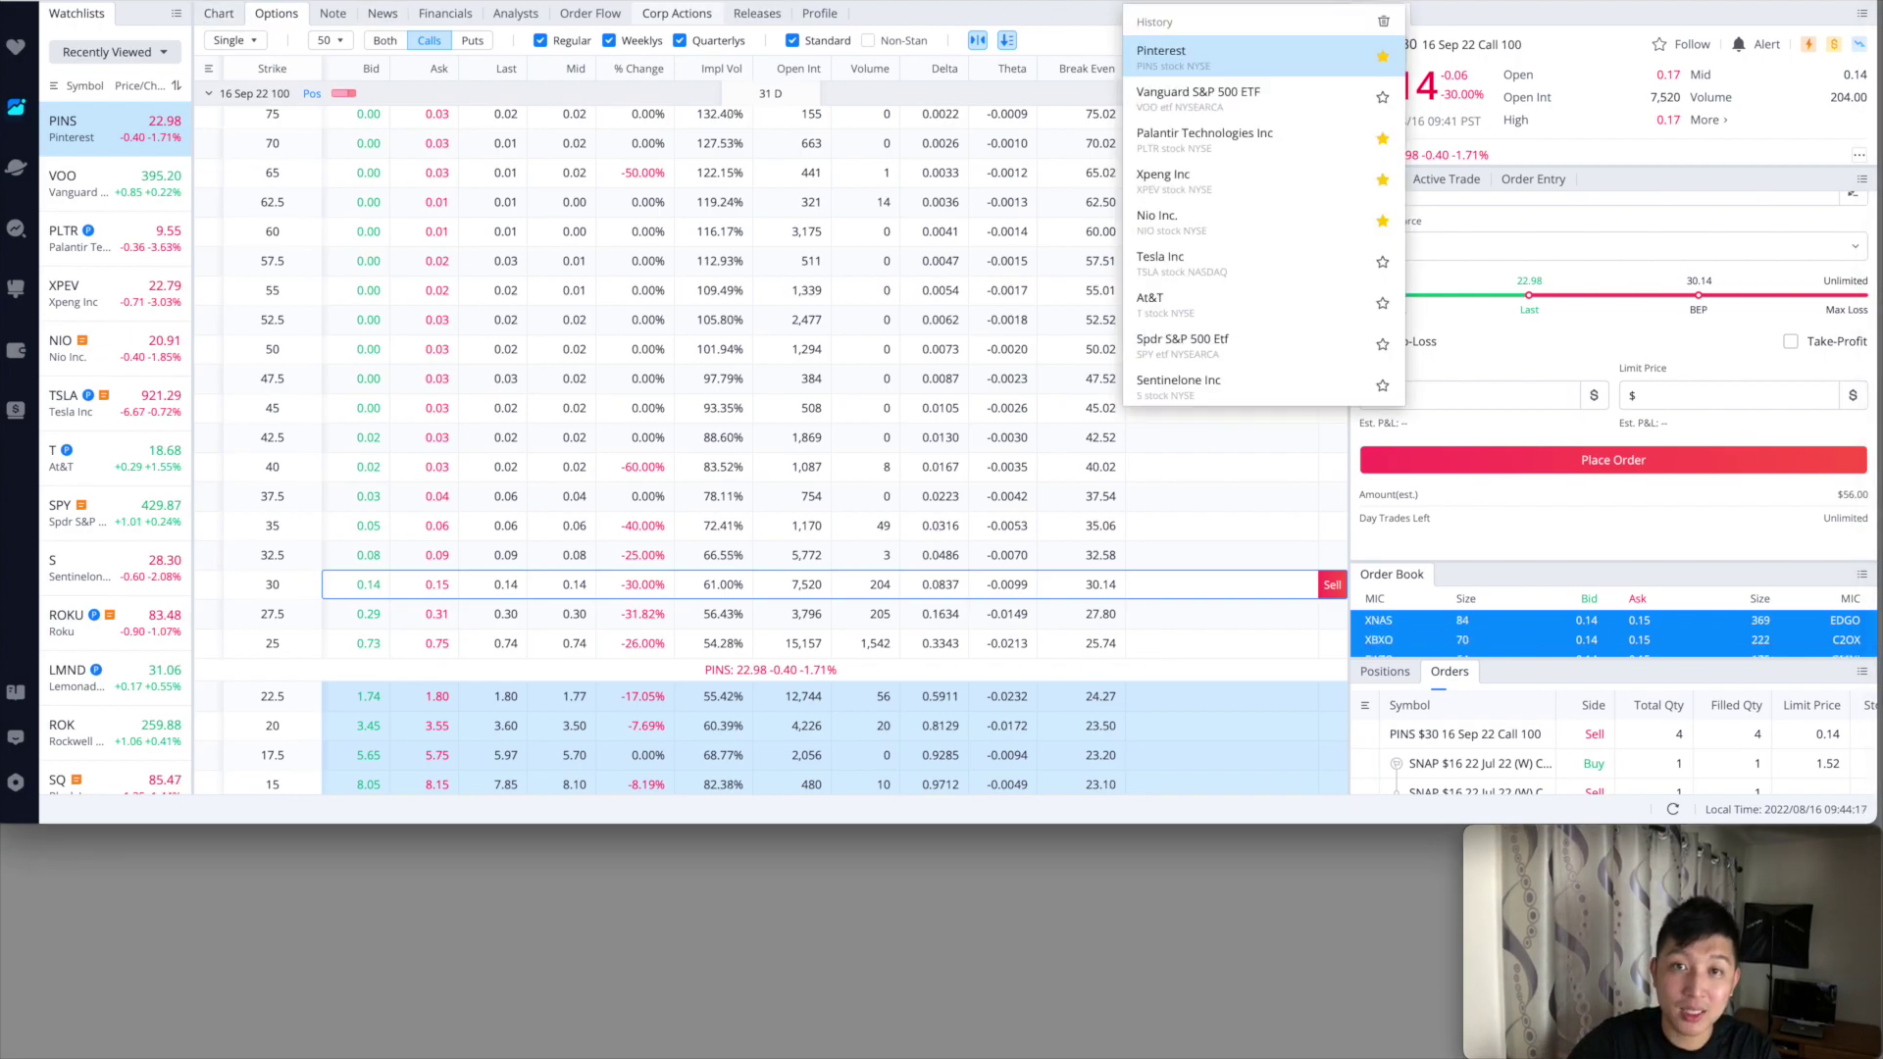
click(1233, 140)
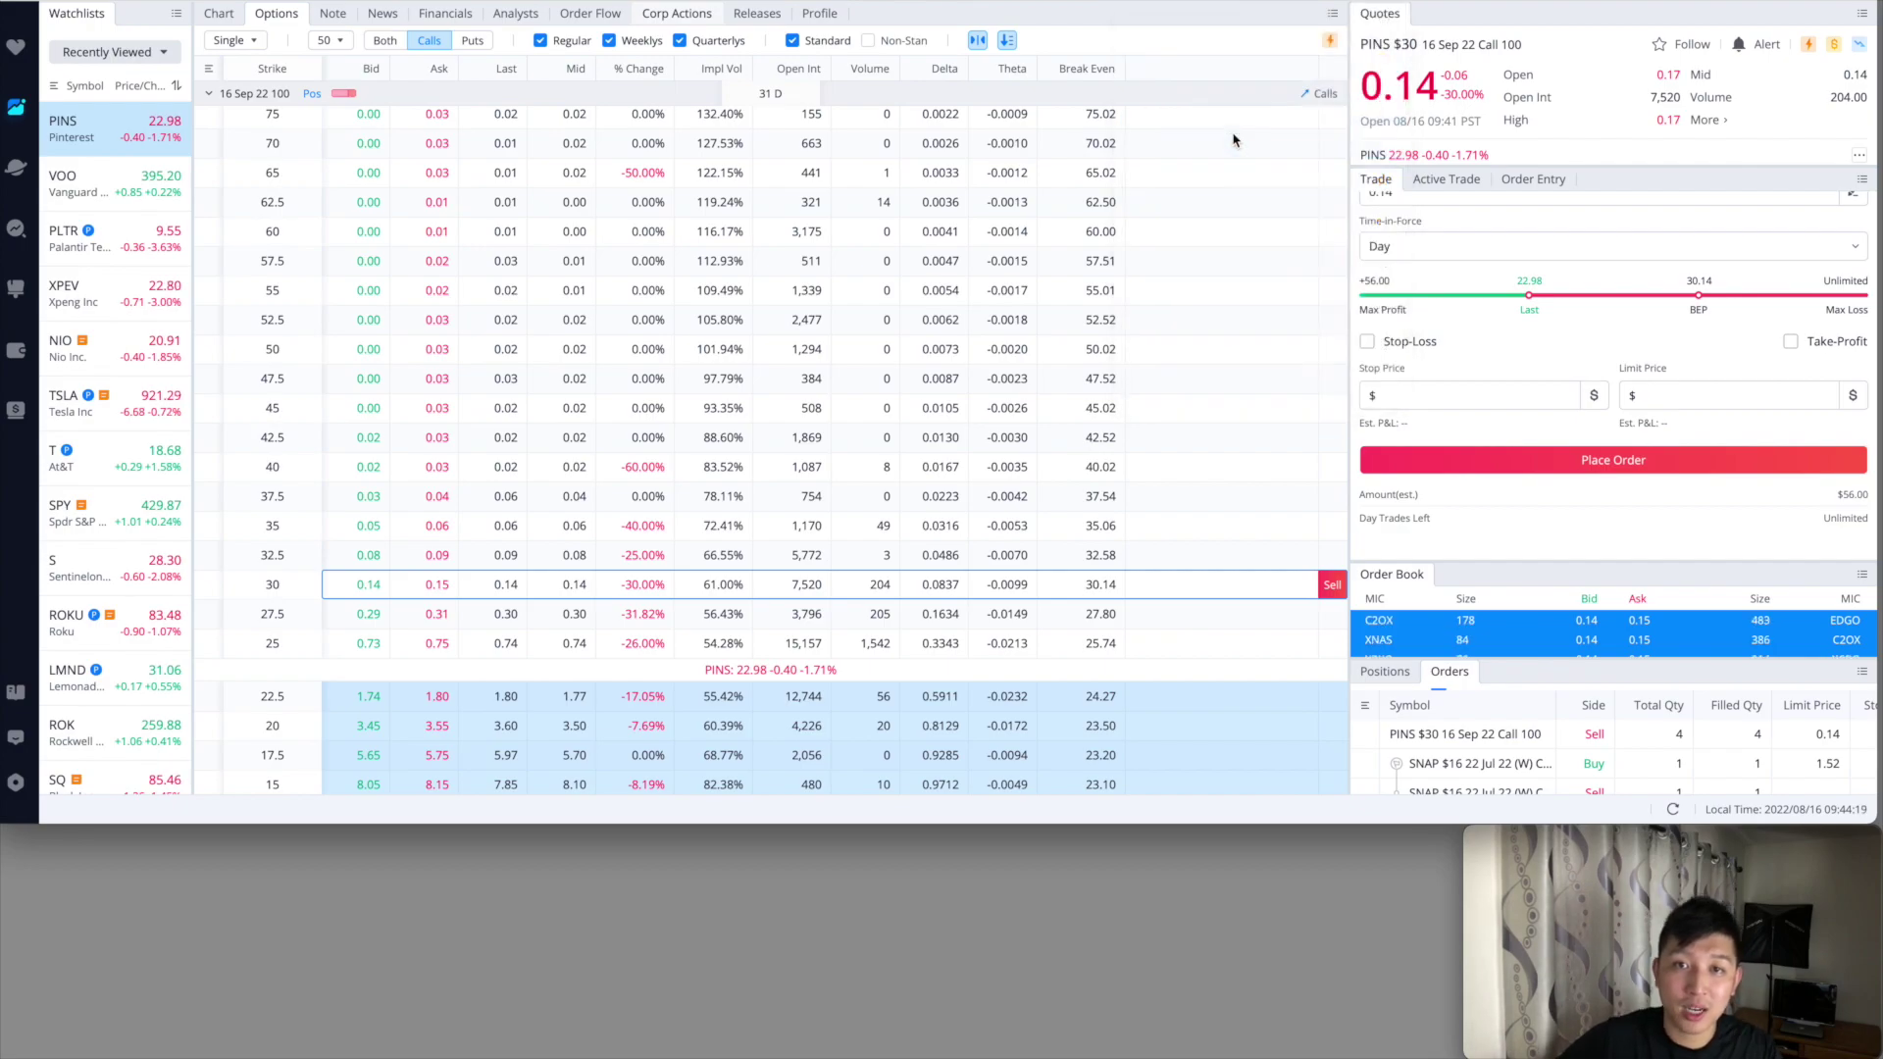
click(217, 16)
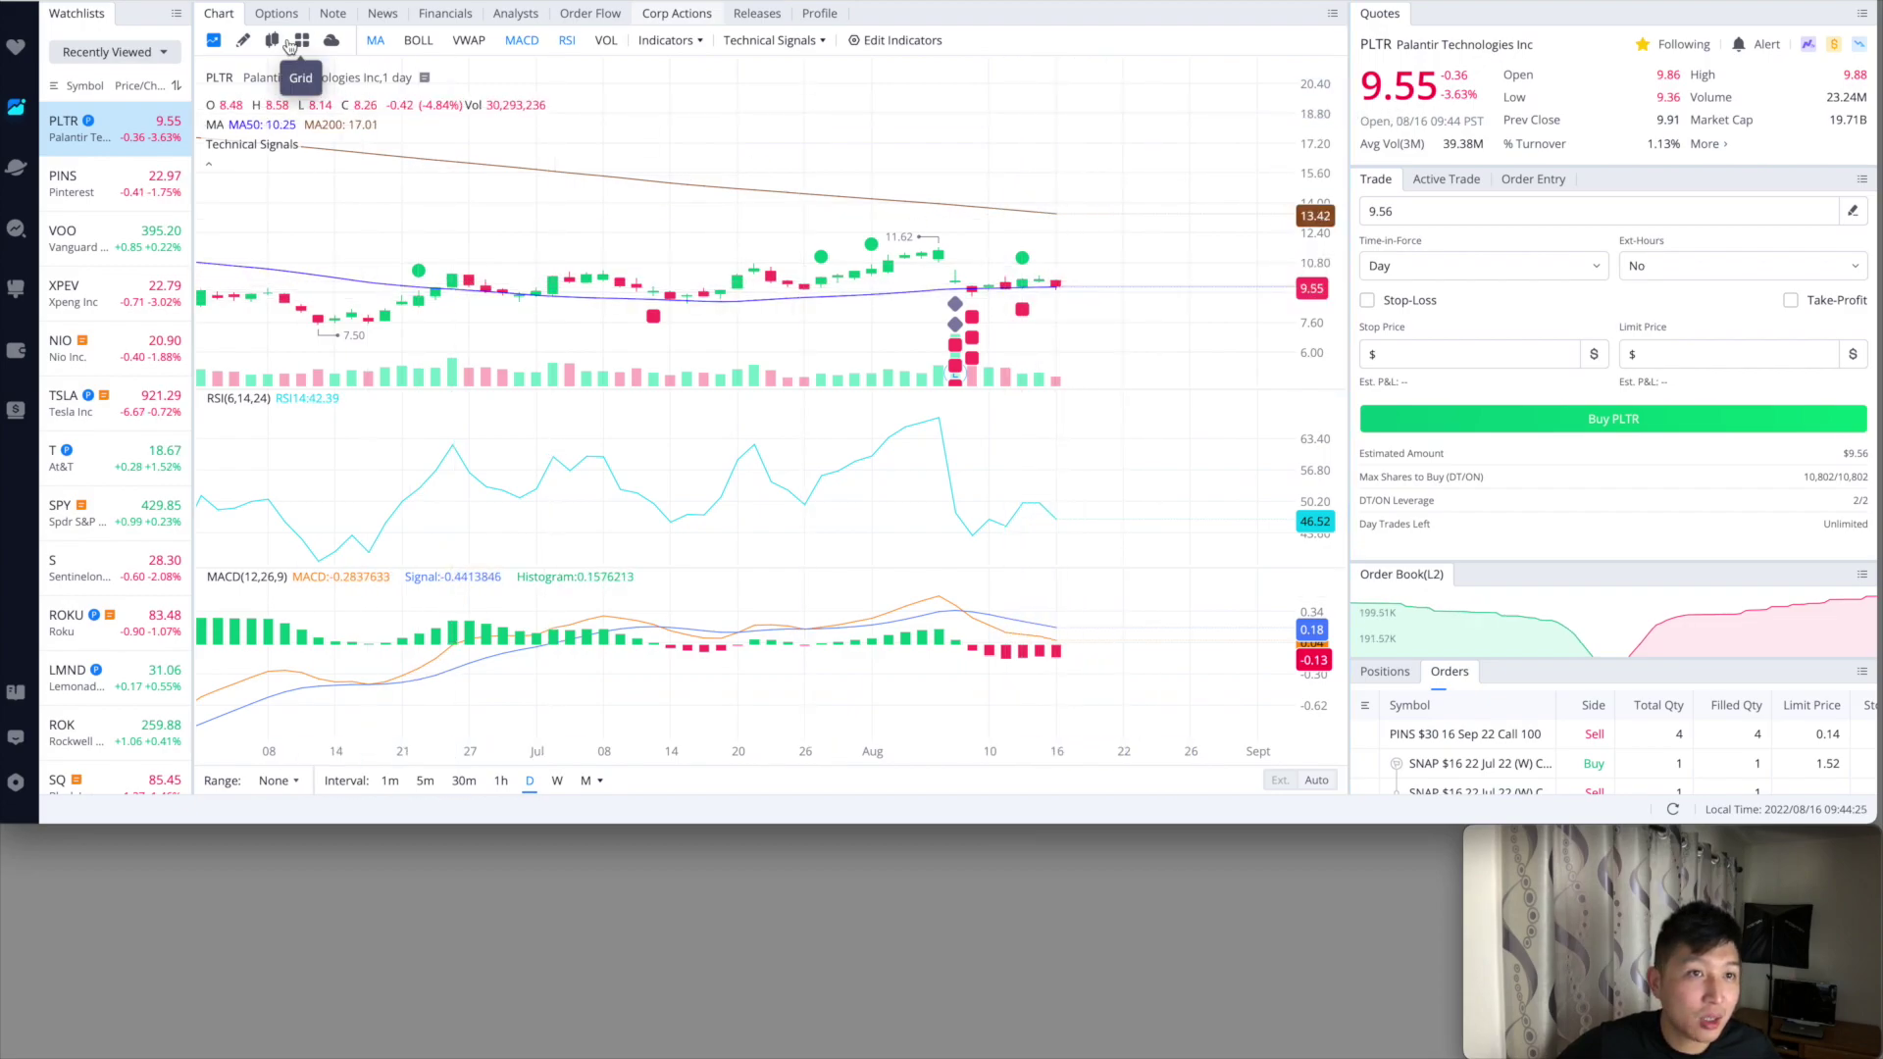
Open the PLTR options chain, collapse 19 Aug 22 and expand the 16 Sep 22 strikes
click(274, 16)
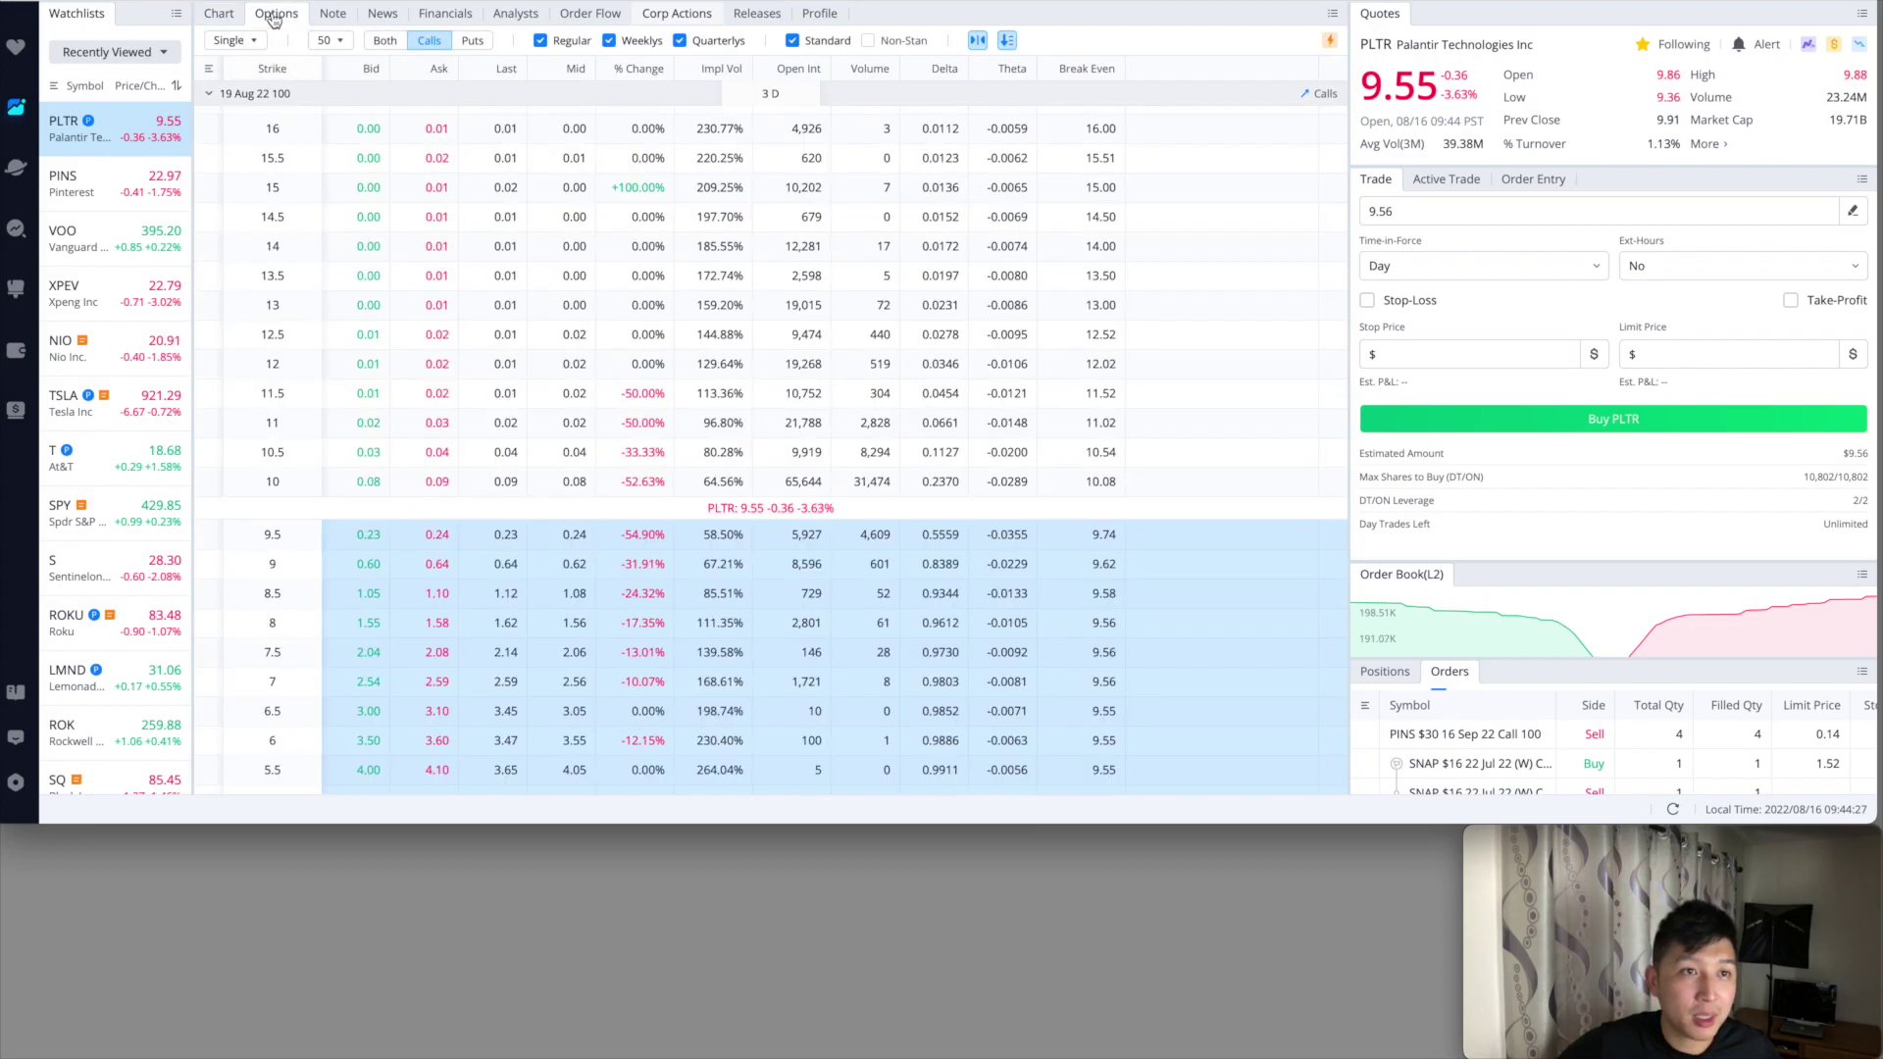
click(218, 96)
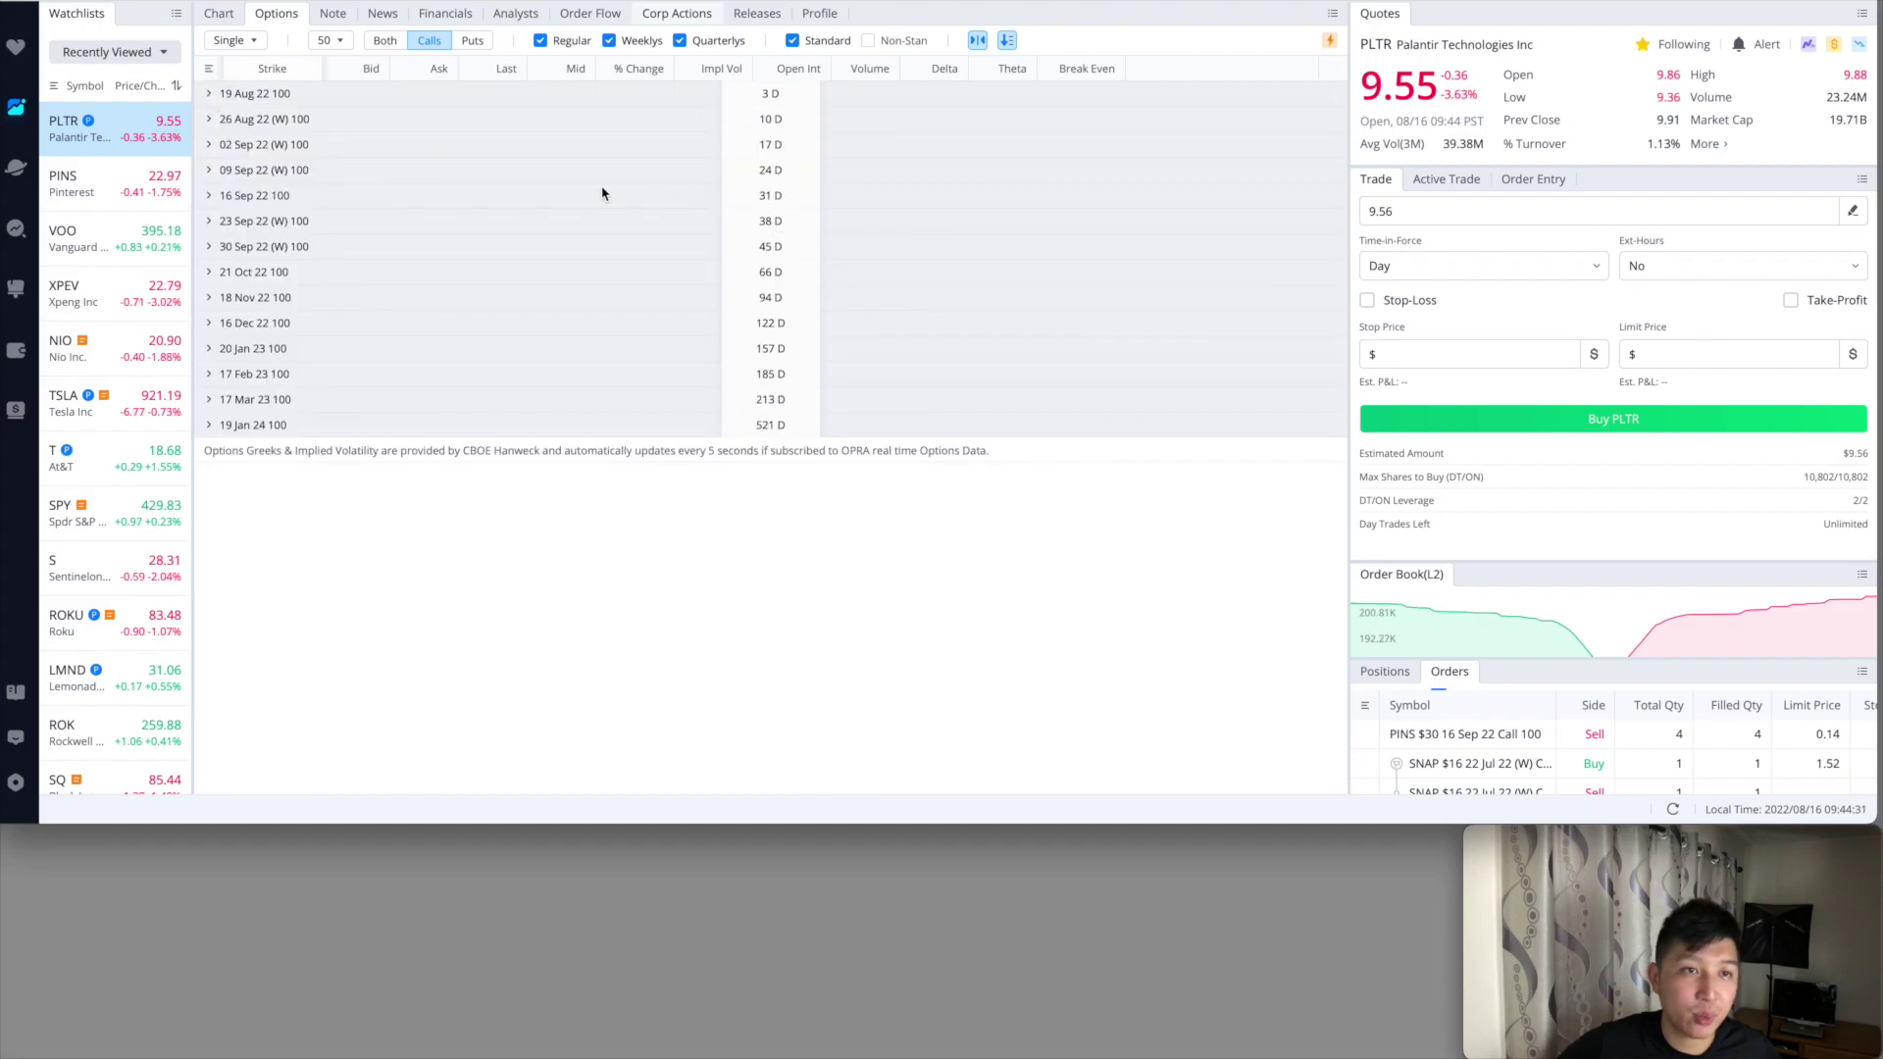
click(211, 197)
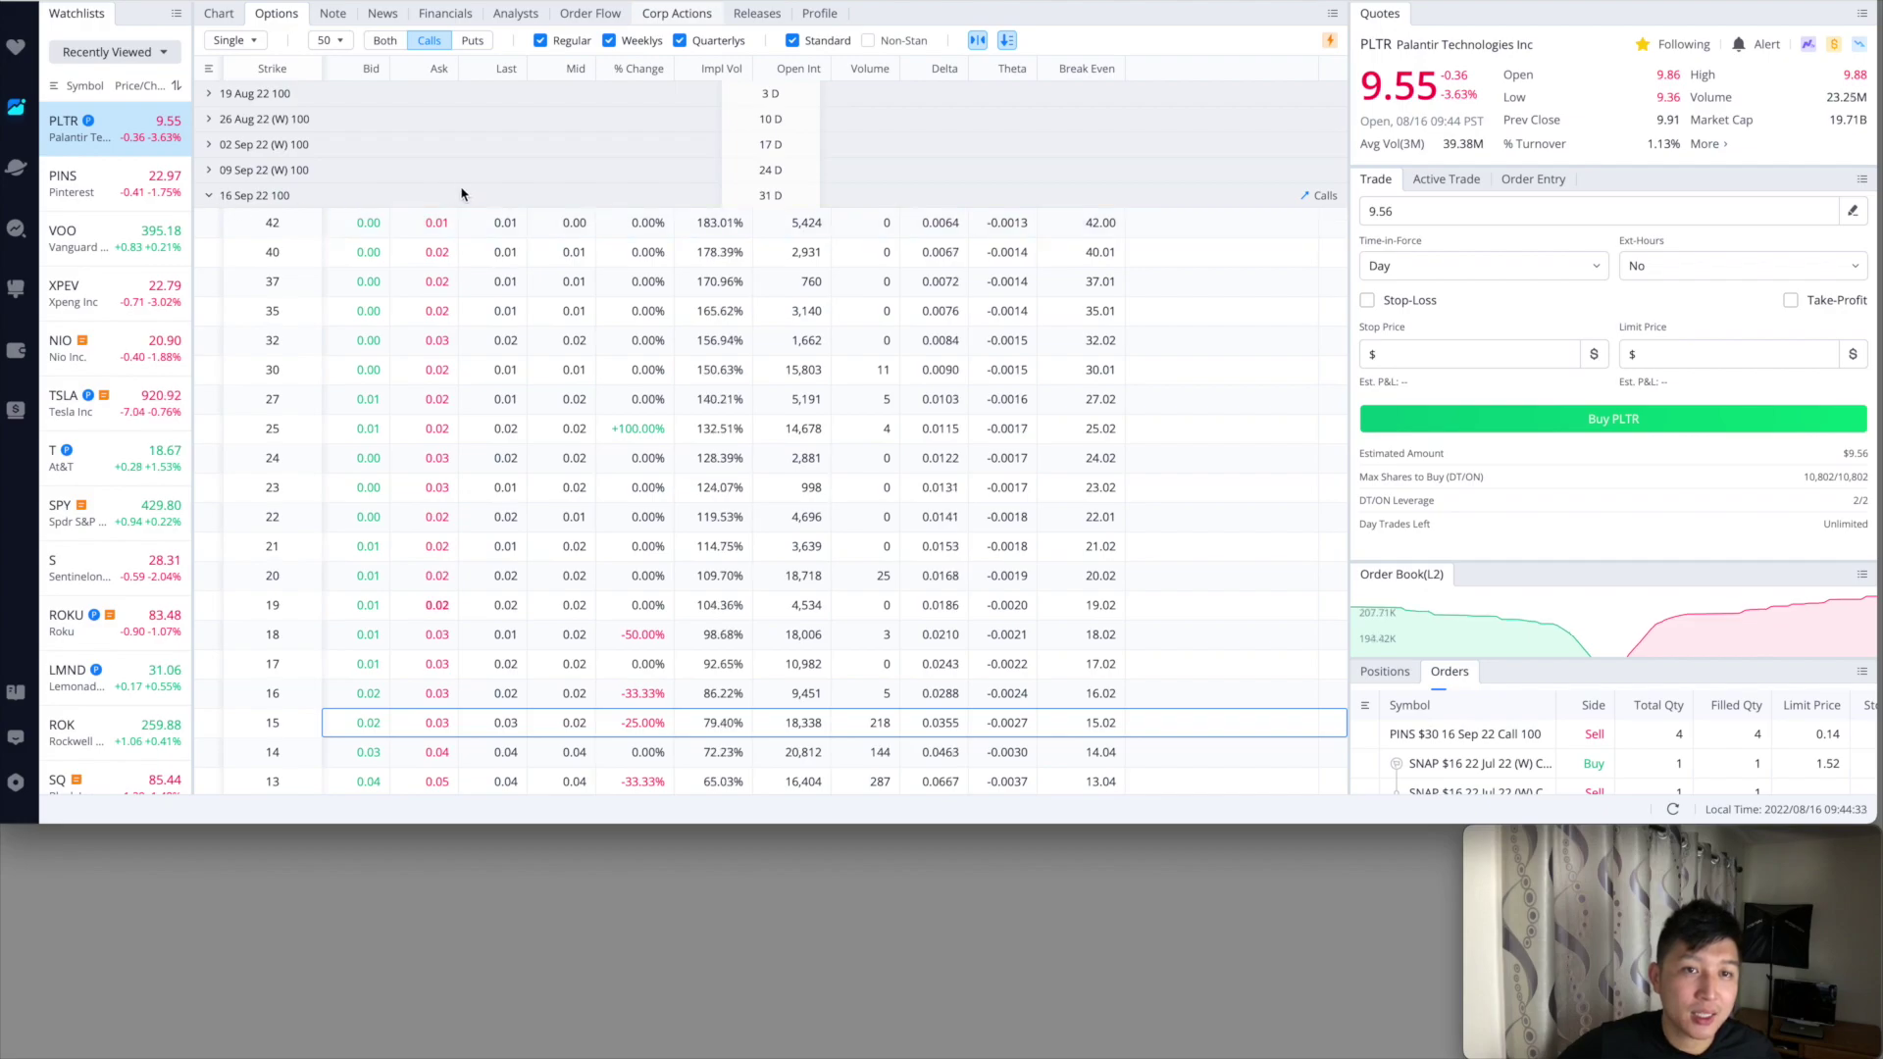
scroll(412, 343, down, 2)
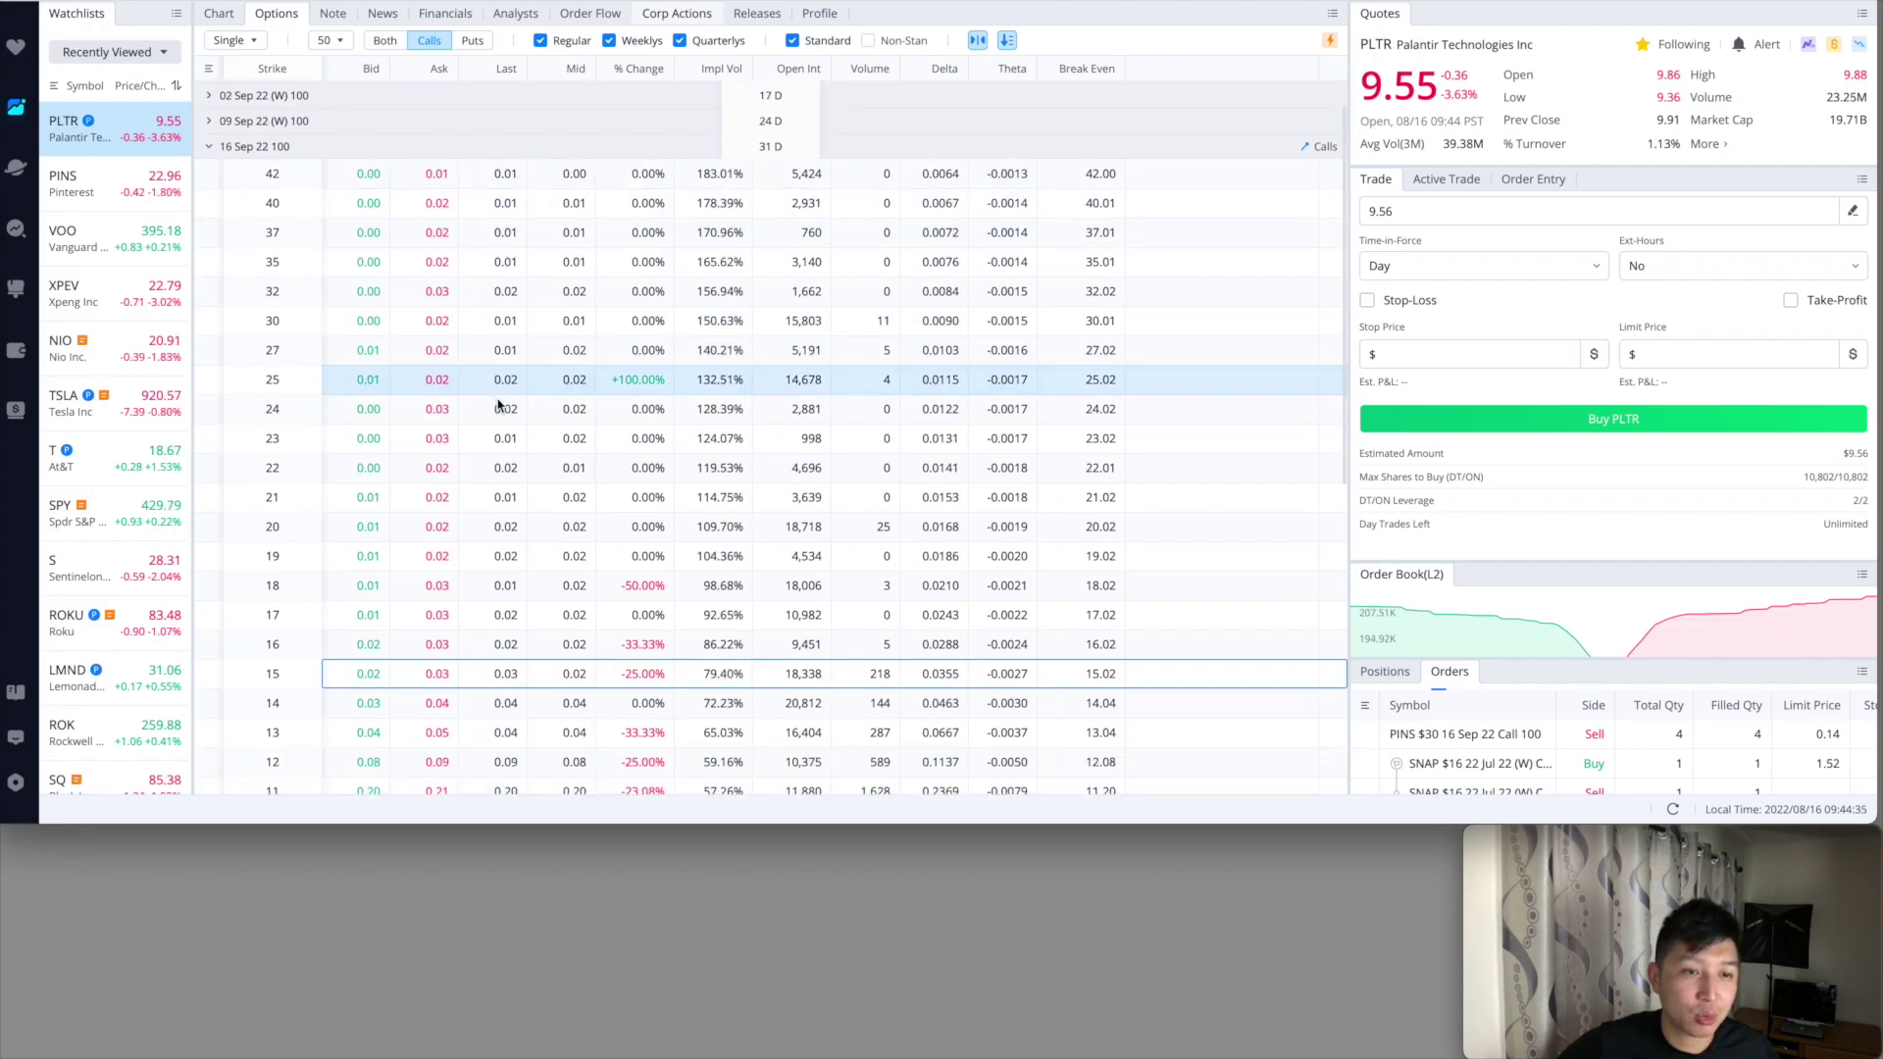
scroll(471, 393, down, 2)
scroll(495, 406, down, 1)
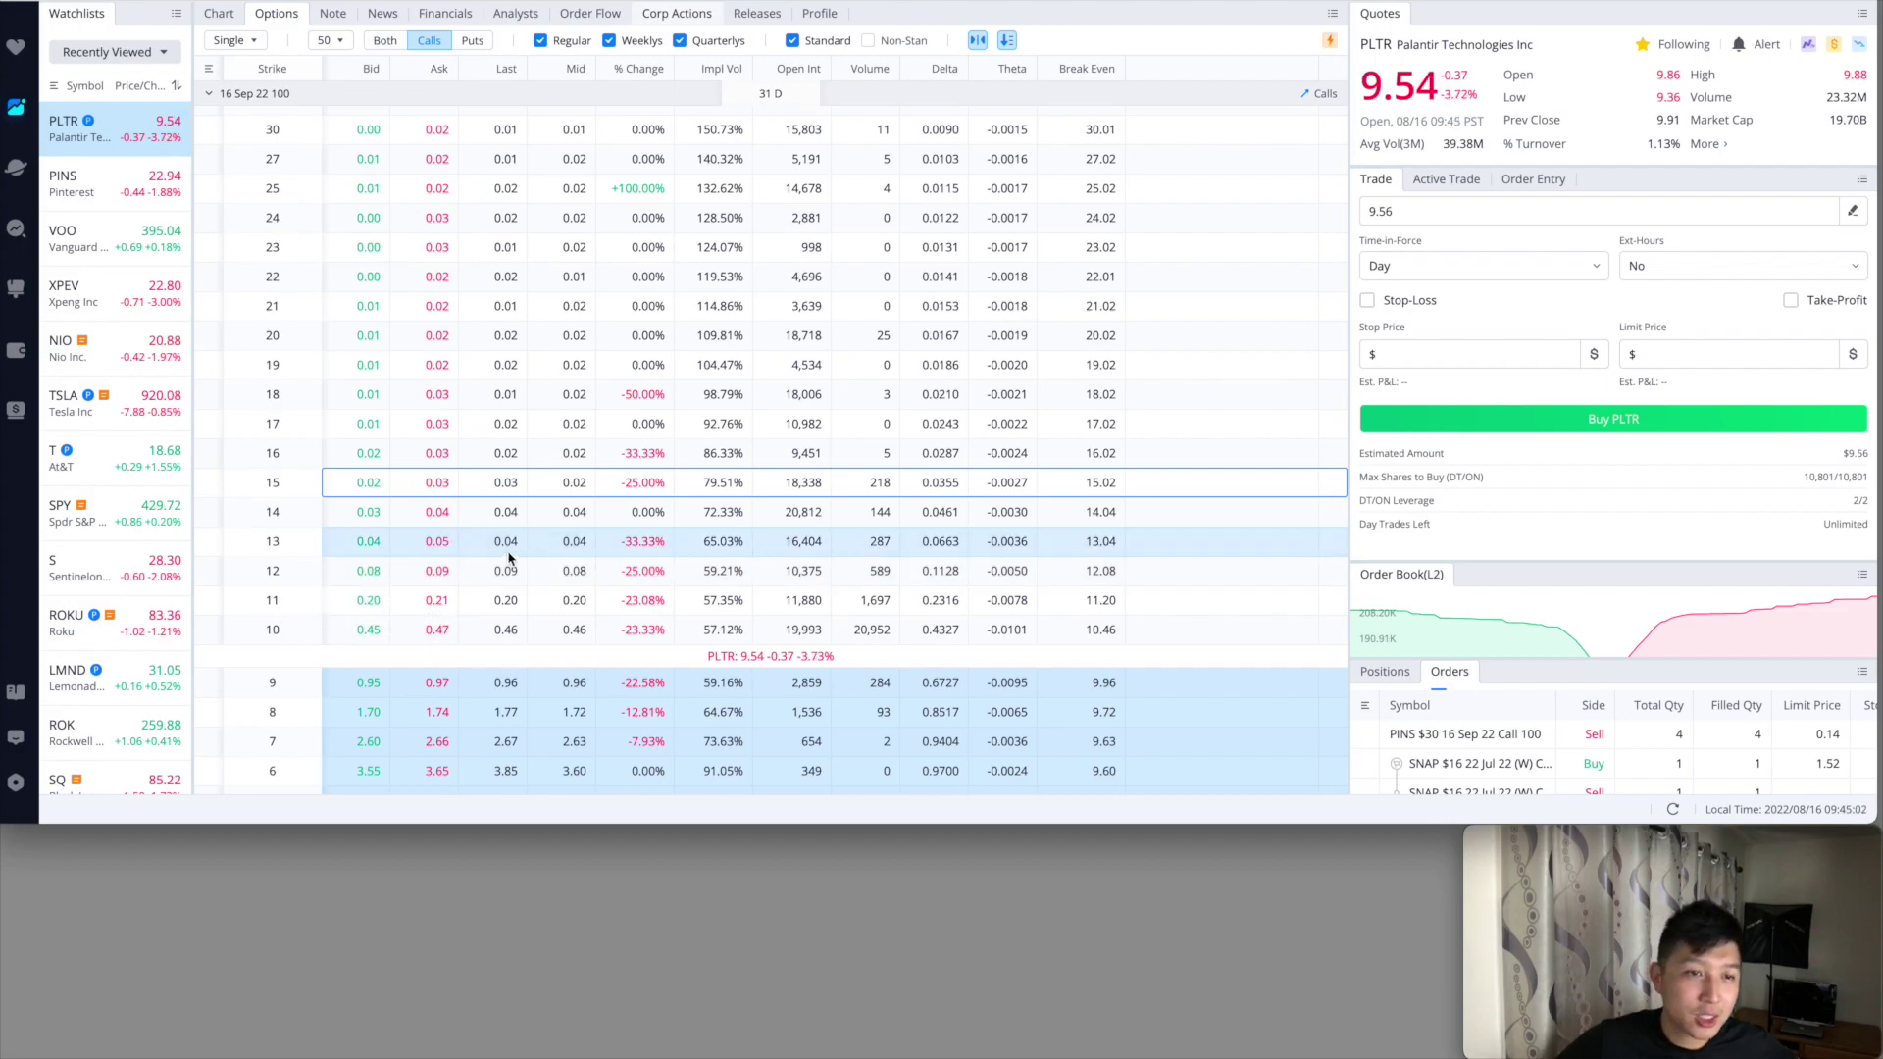
Start an order on the PLTR 16 Sep 22 $13 call with quantity 2 contracts
click(922, 546)
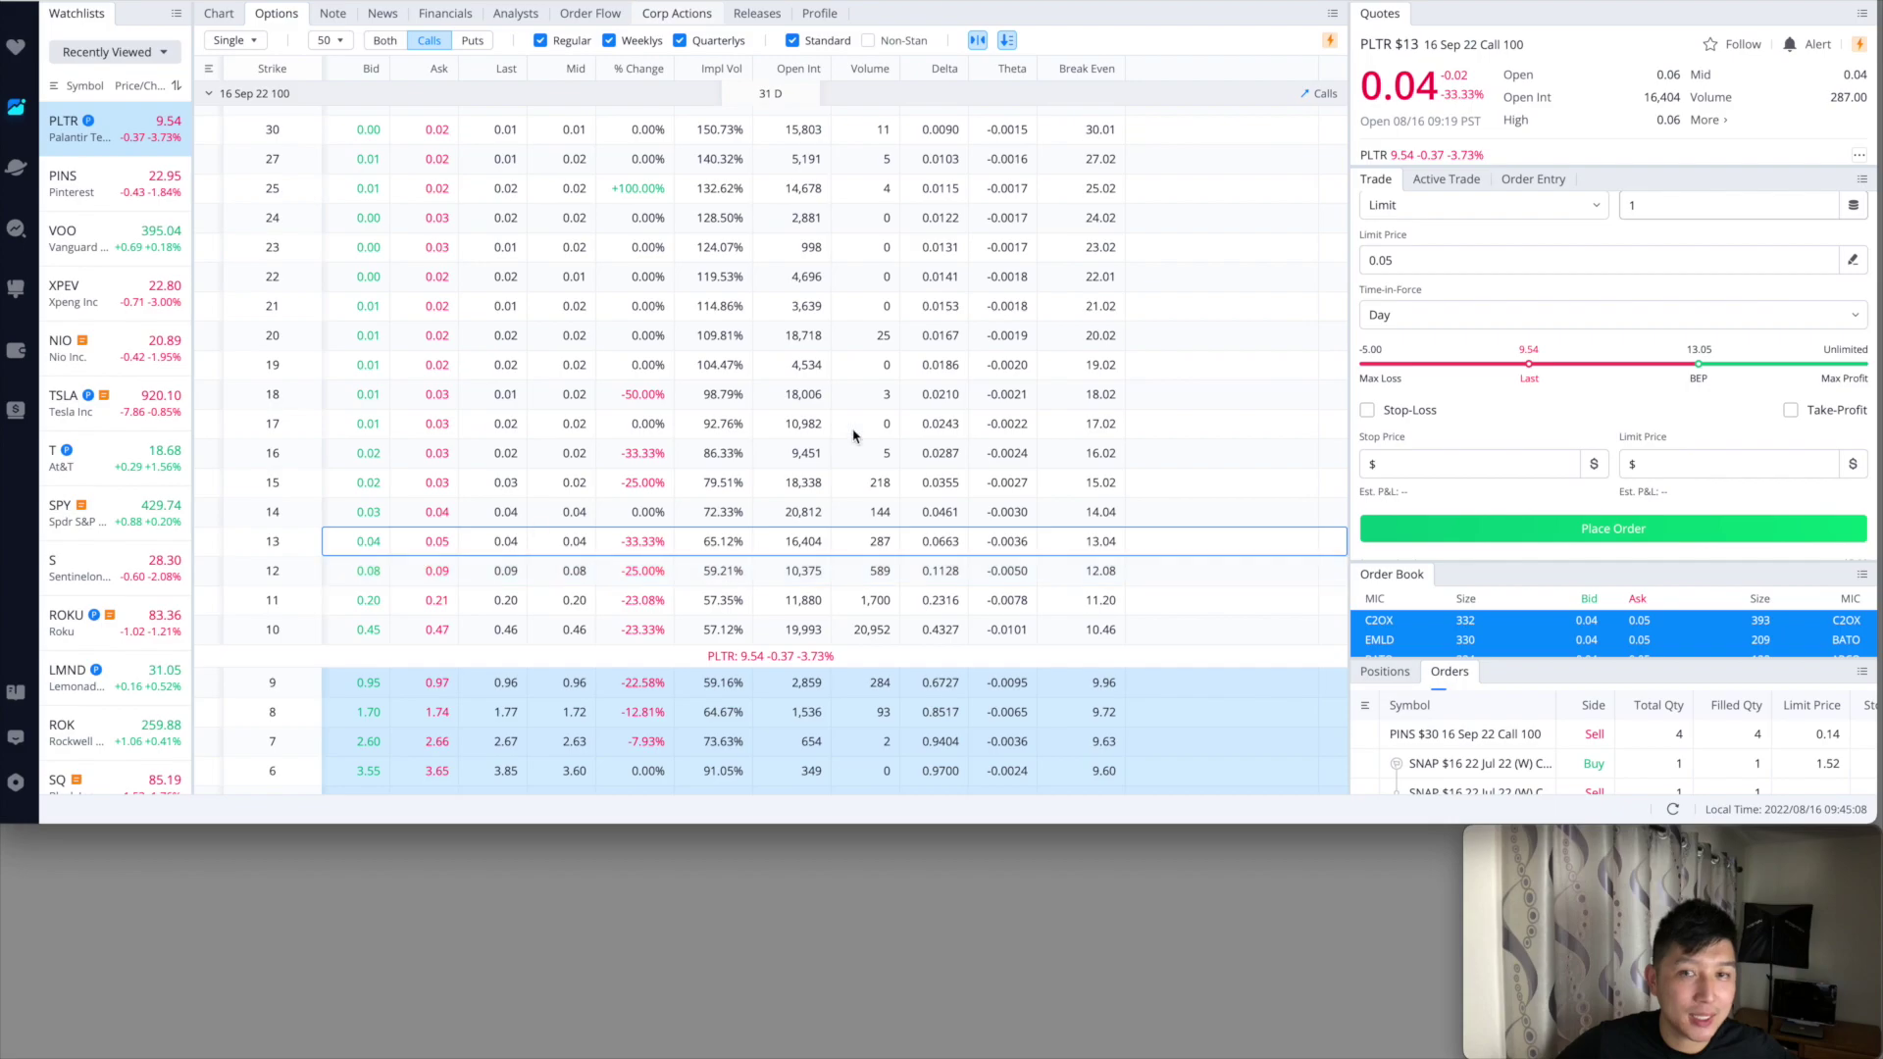
click(1830, 216)
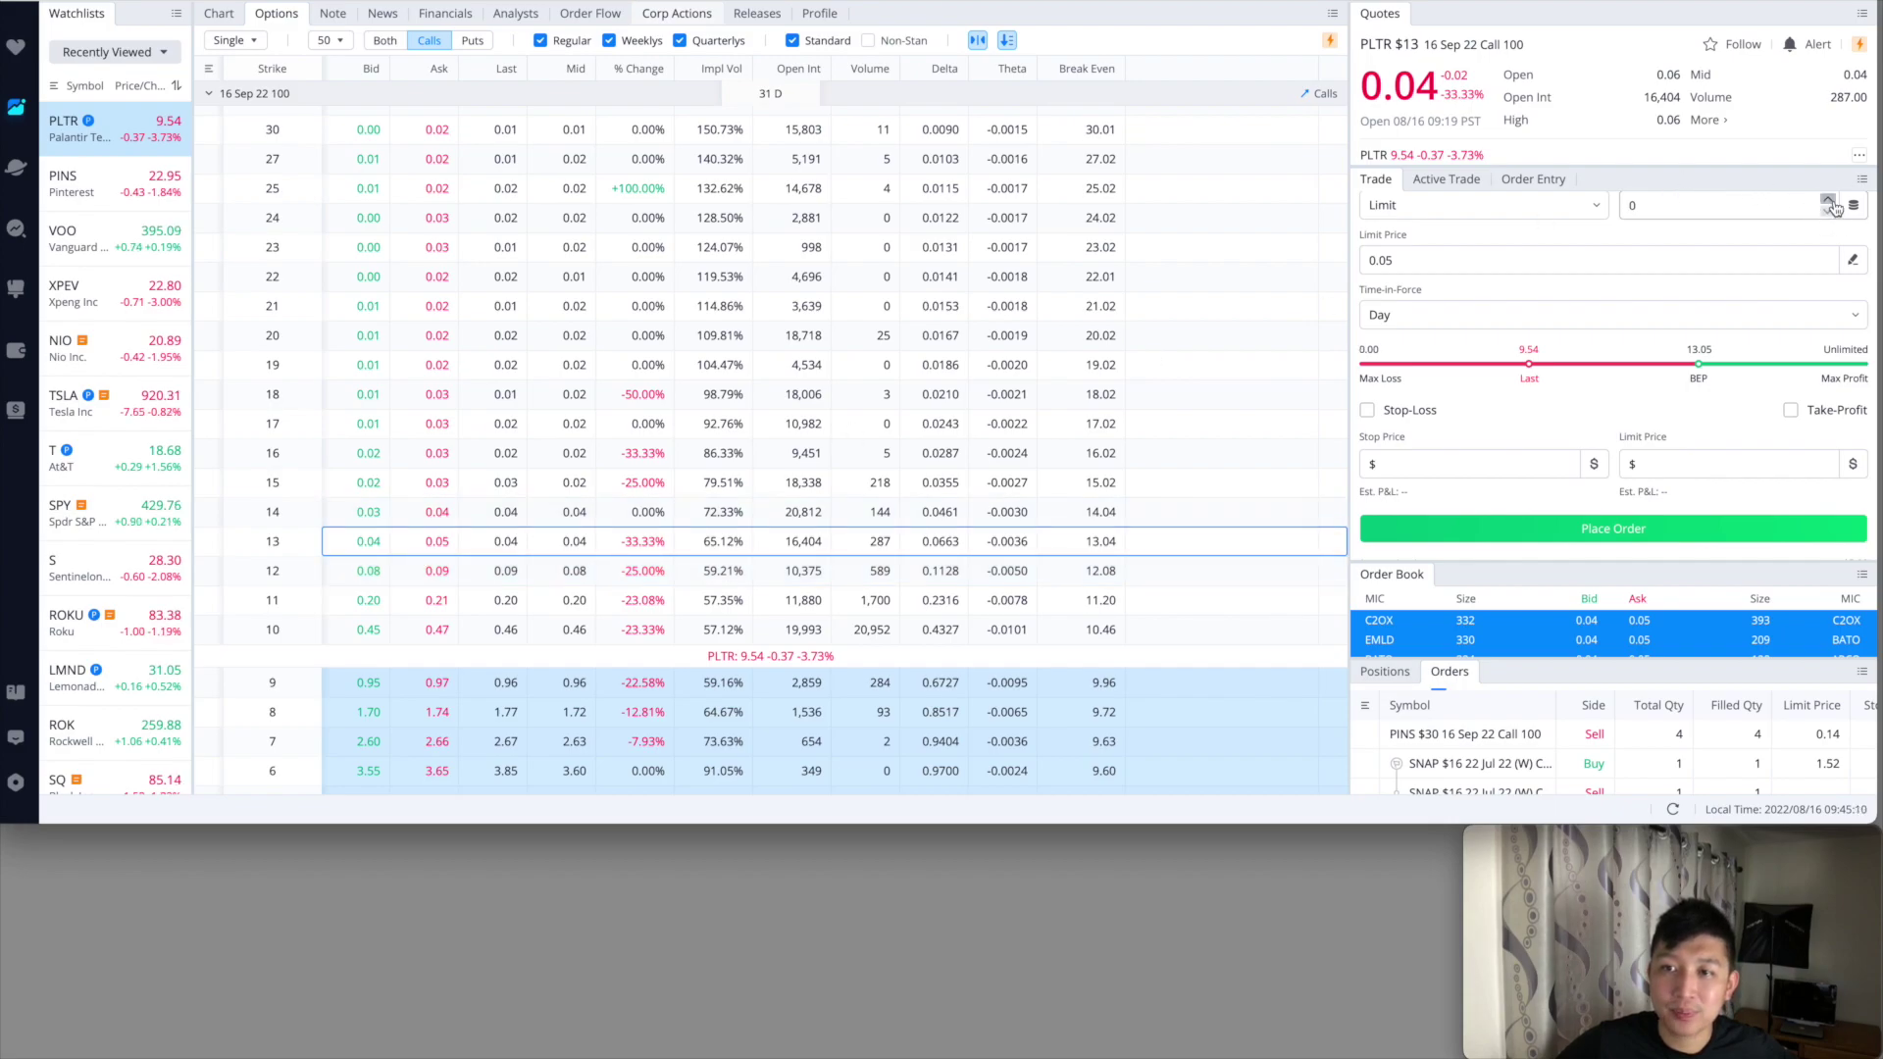
click(1832, 199)
click(1829, 215)
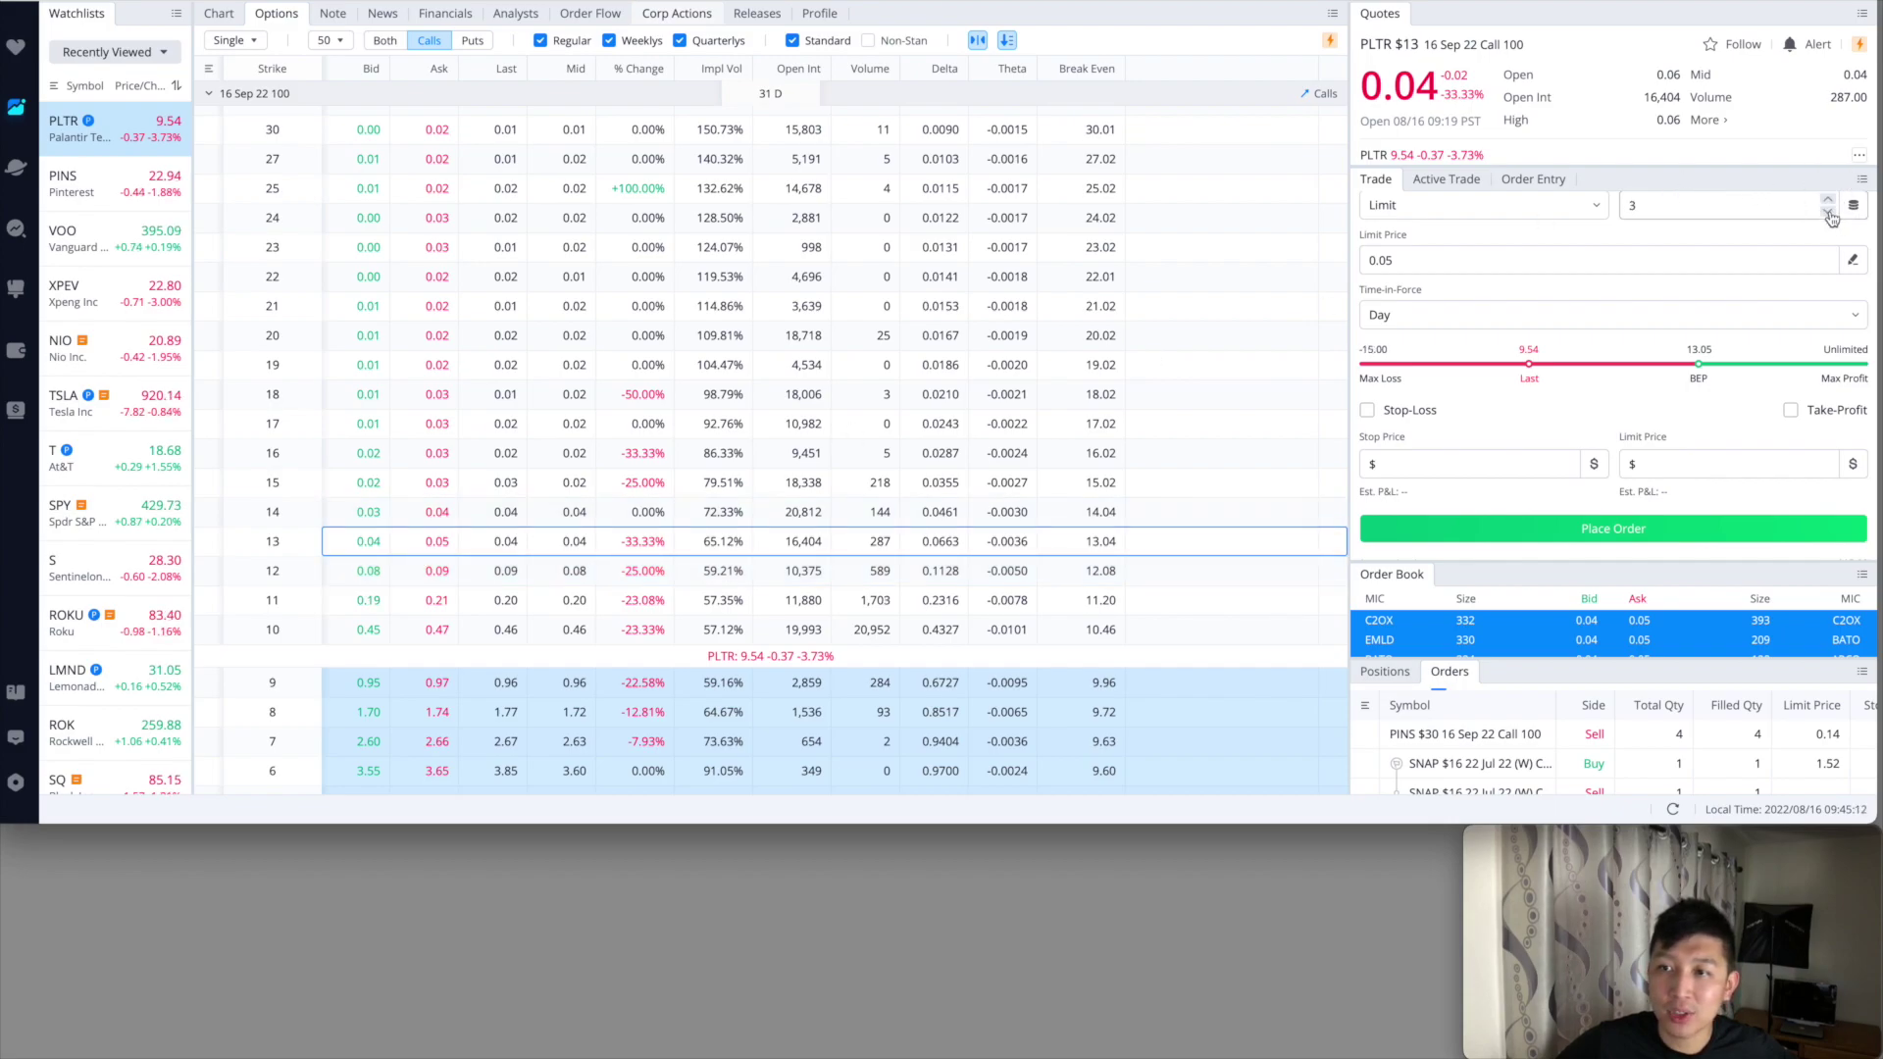
key(super+Tab)
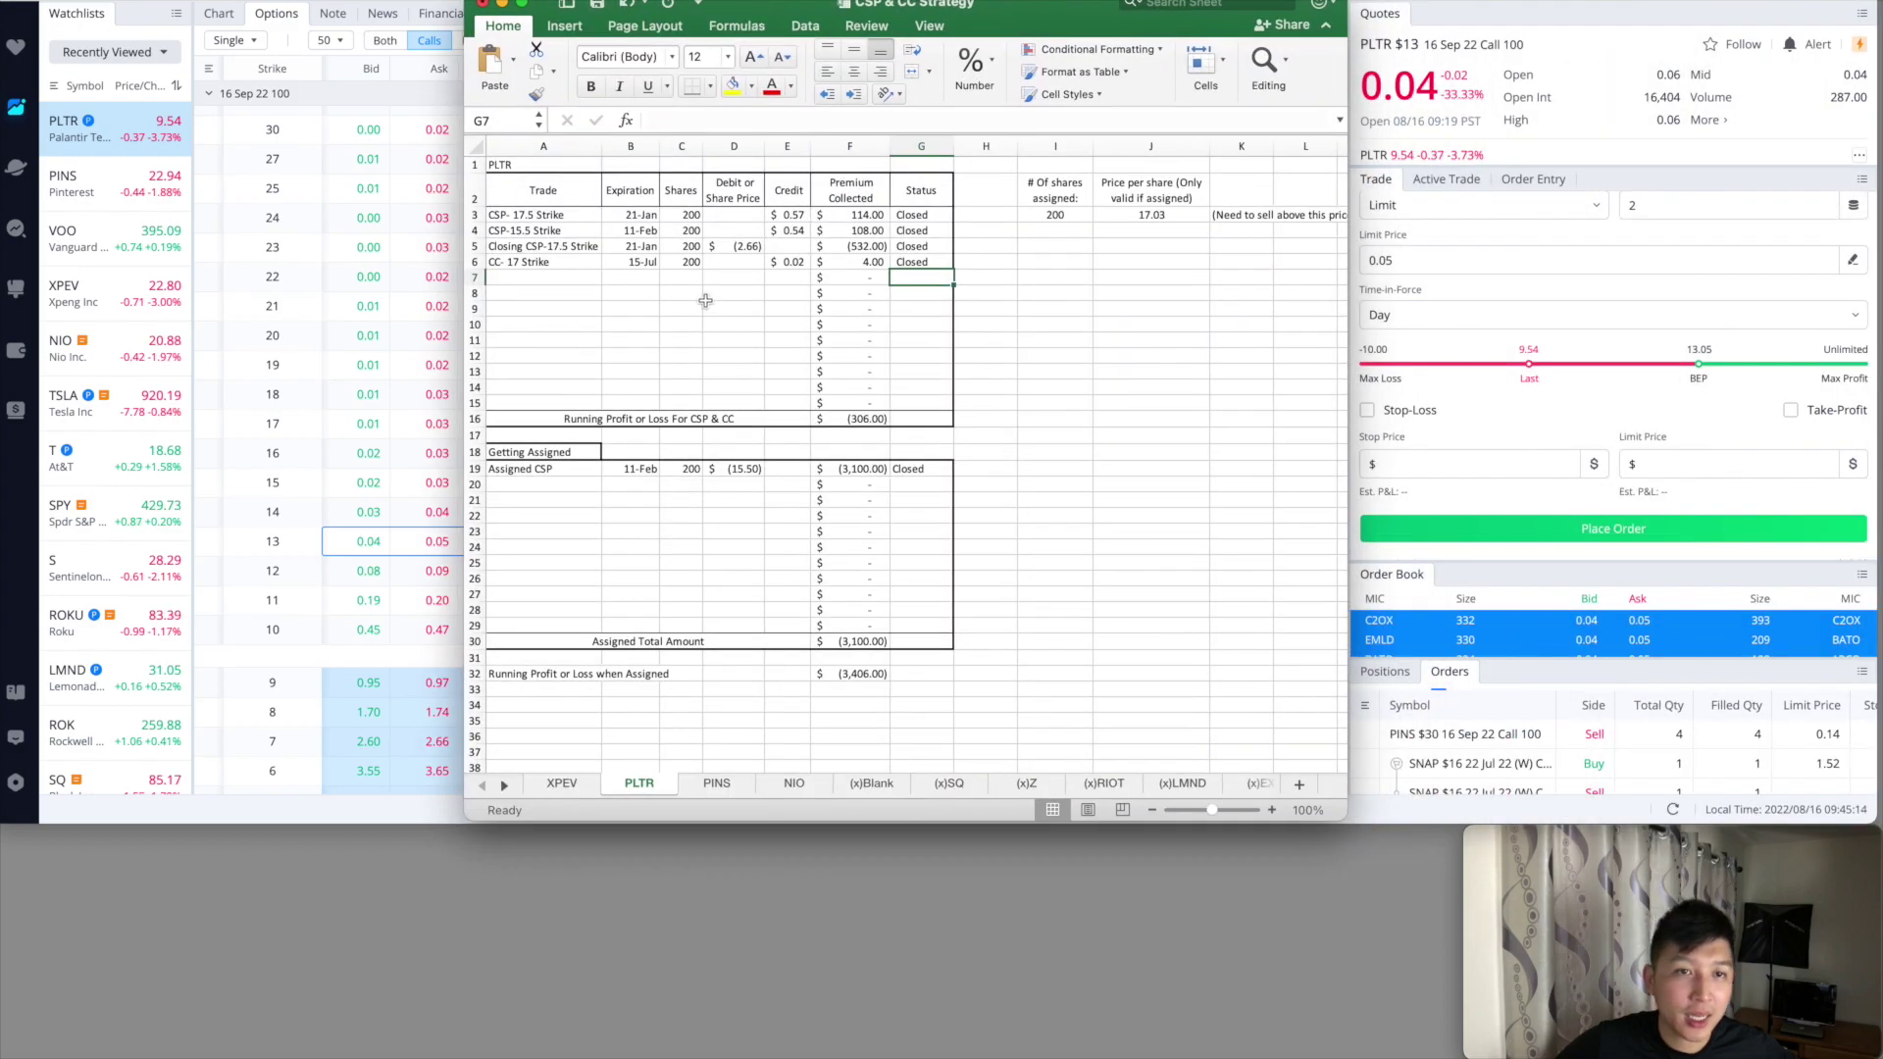
key(super+m)
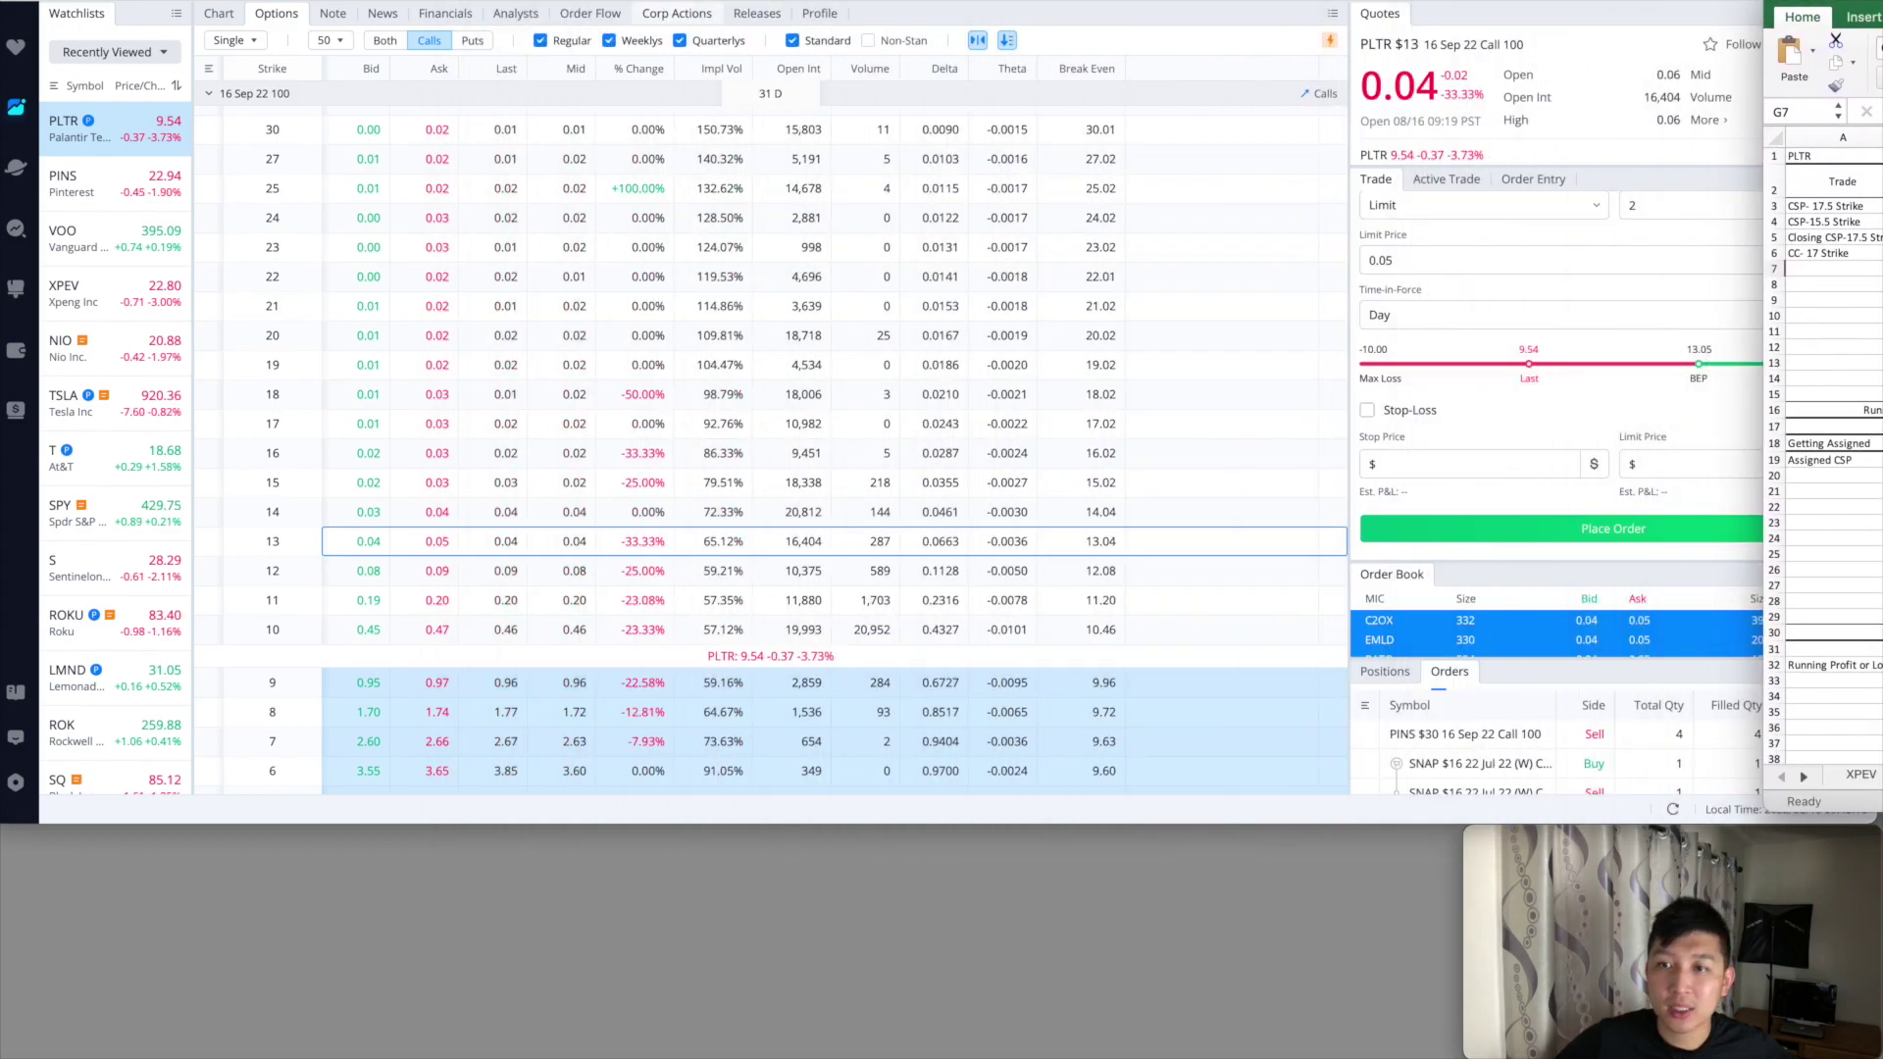
Set the limit price to 0.04, switch the side to Sell, and scroll to Place Order
click(1424, 260)
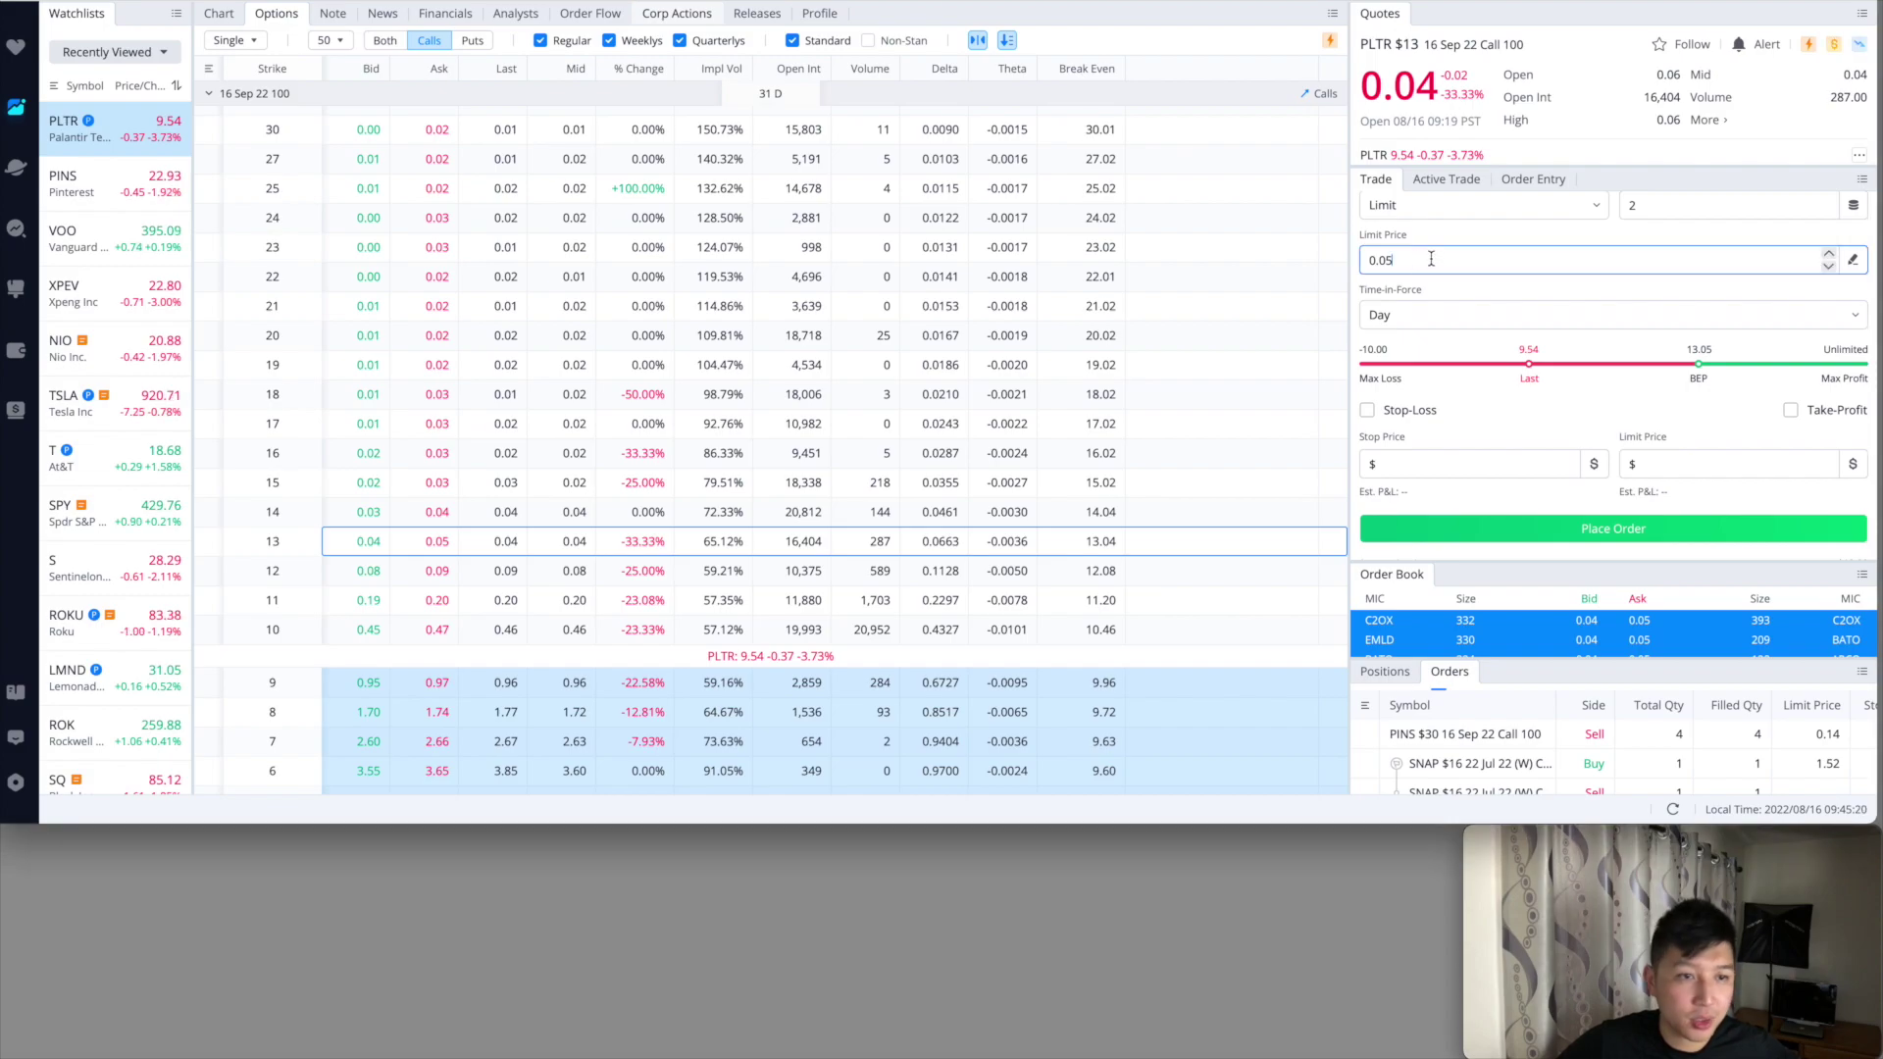
key(BackSpace)
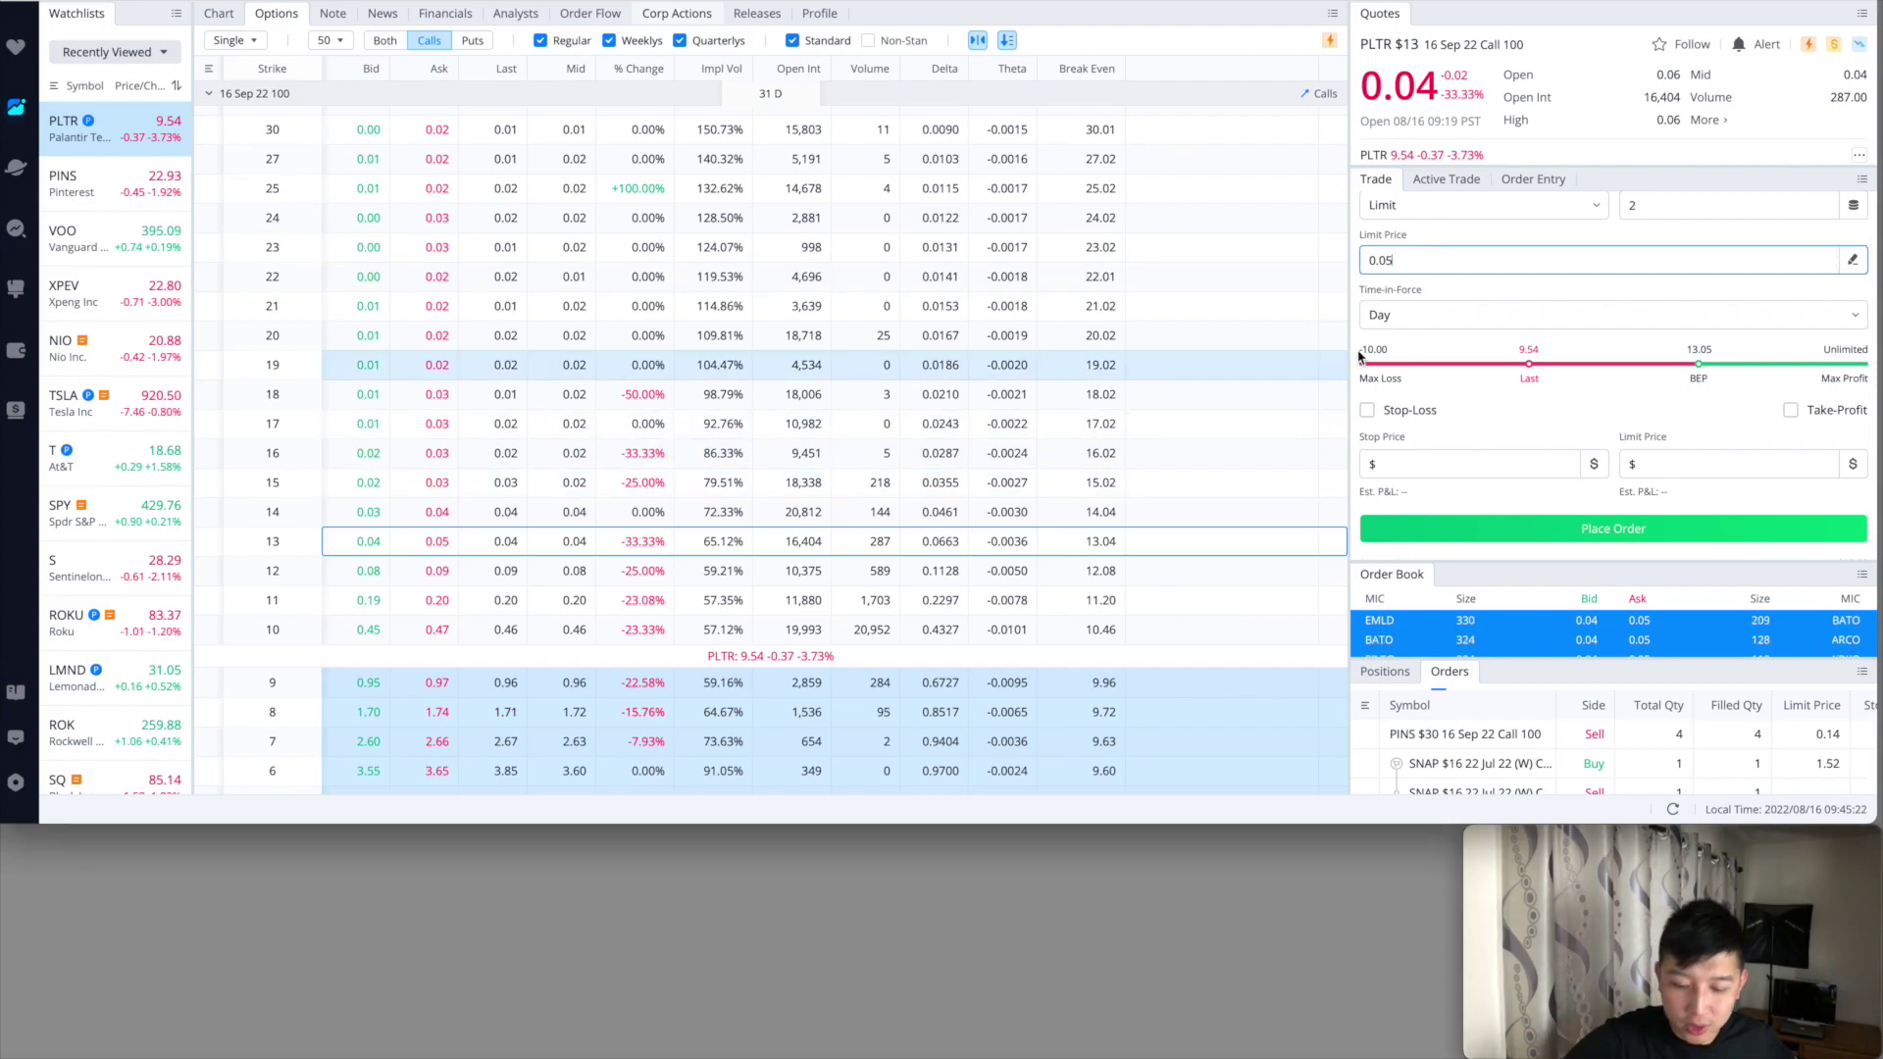
text(4)
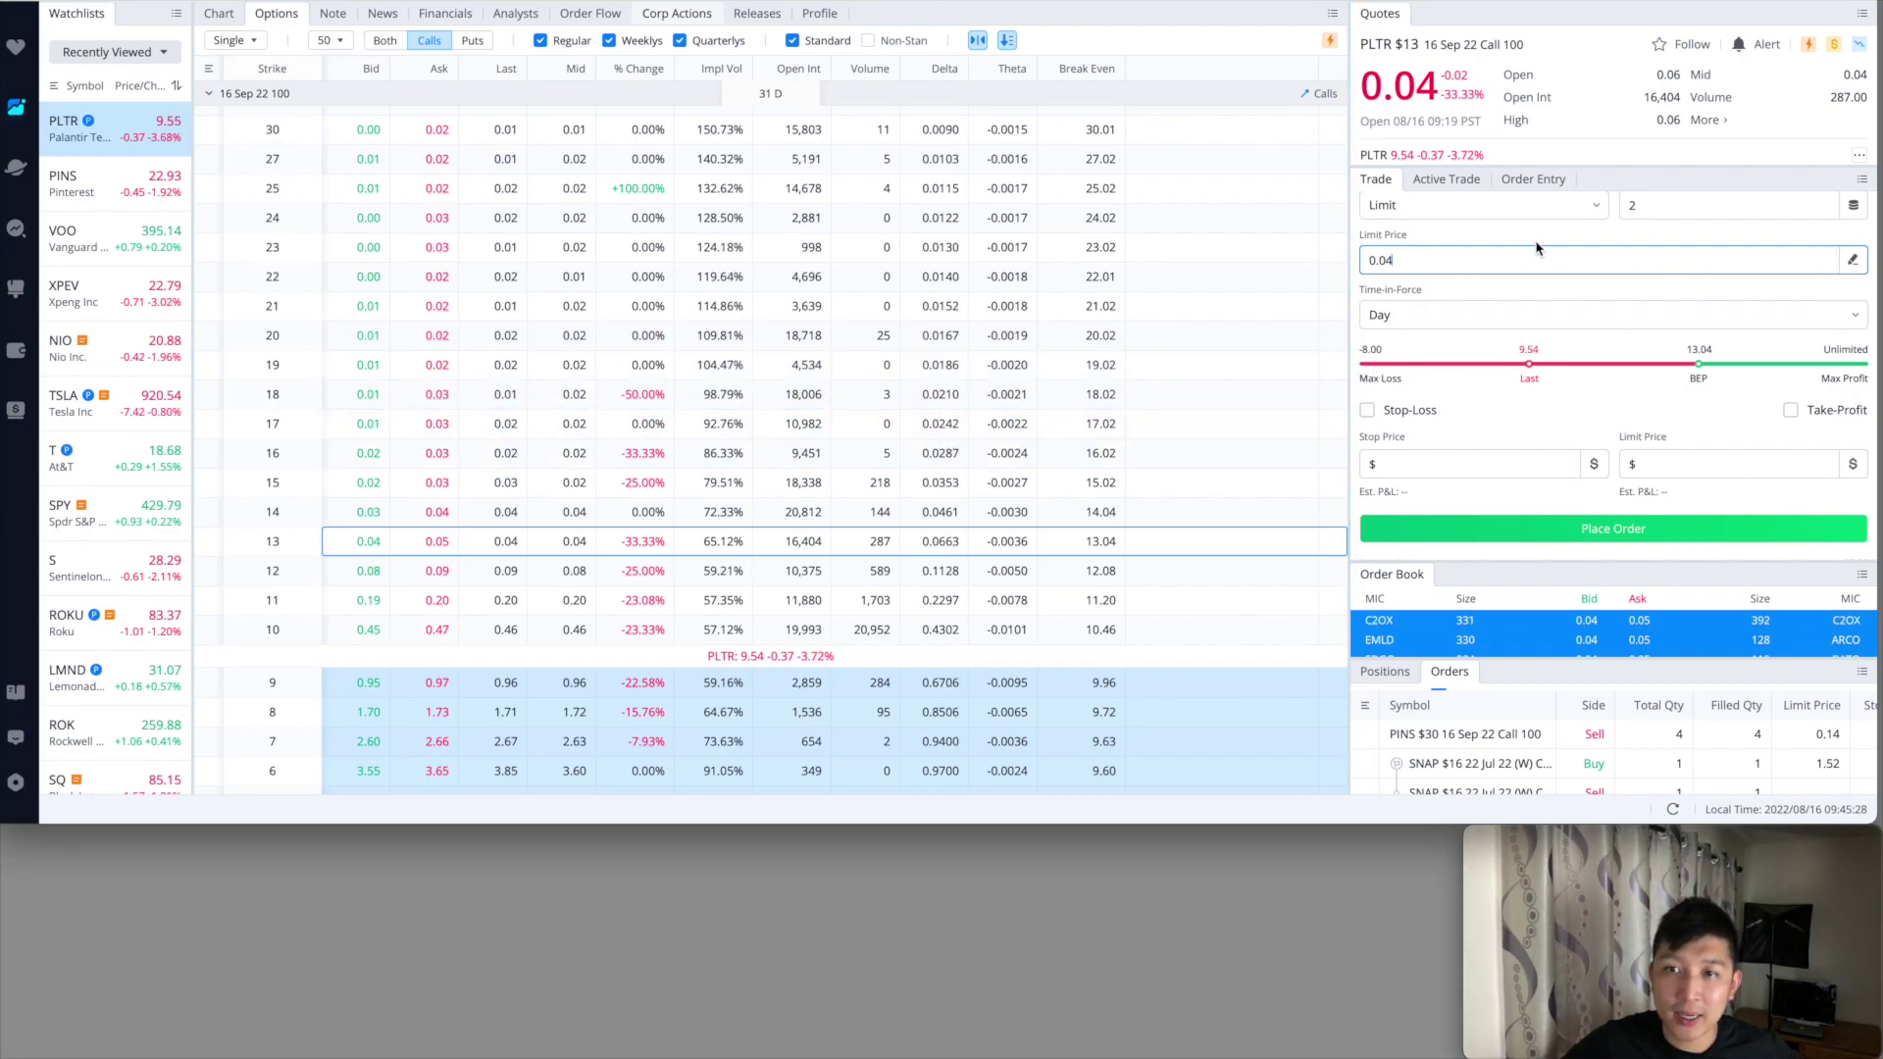
scroll(1534, 252, up, 1)
scroll(1726, 250, up, 2)
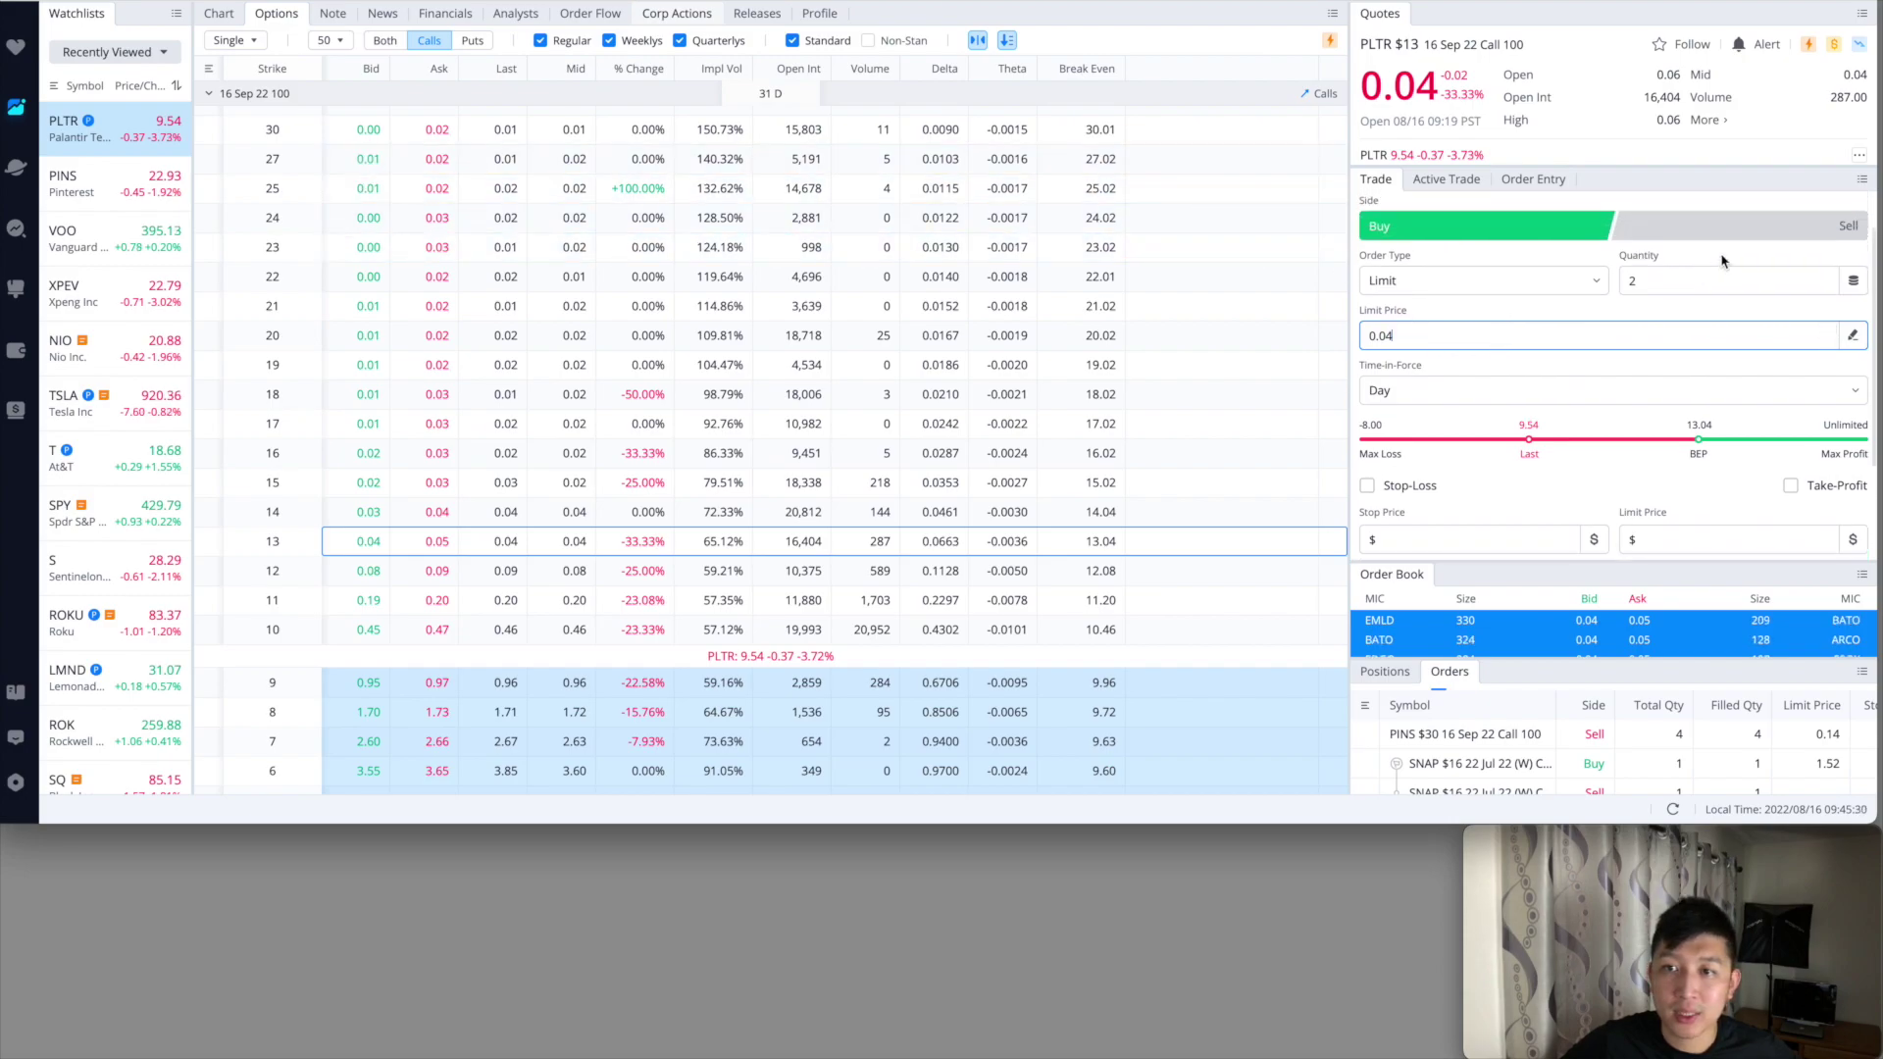
click(1721, 257)
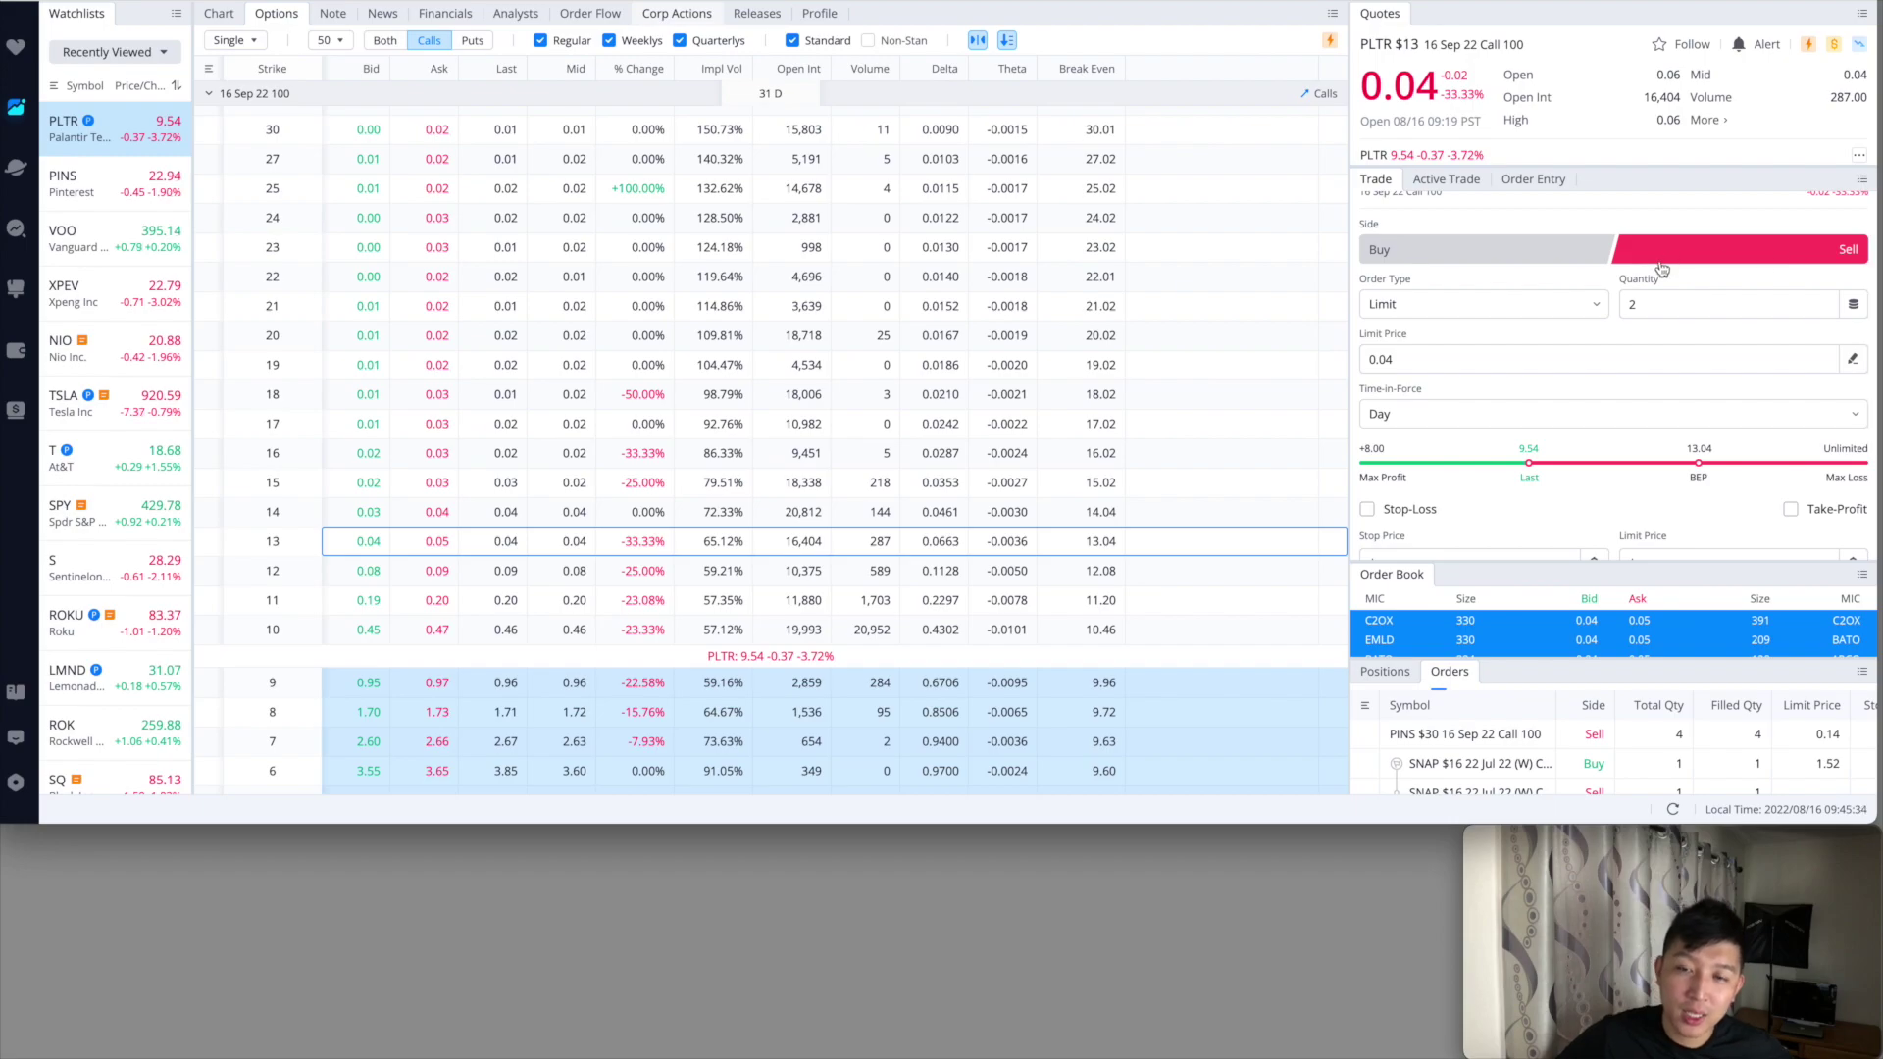
scroll(1661, 269, down, 1)
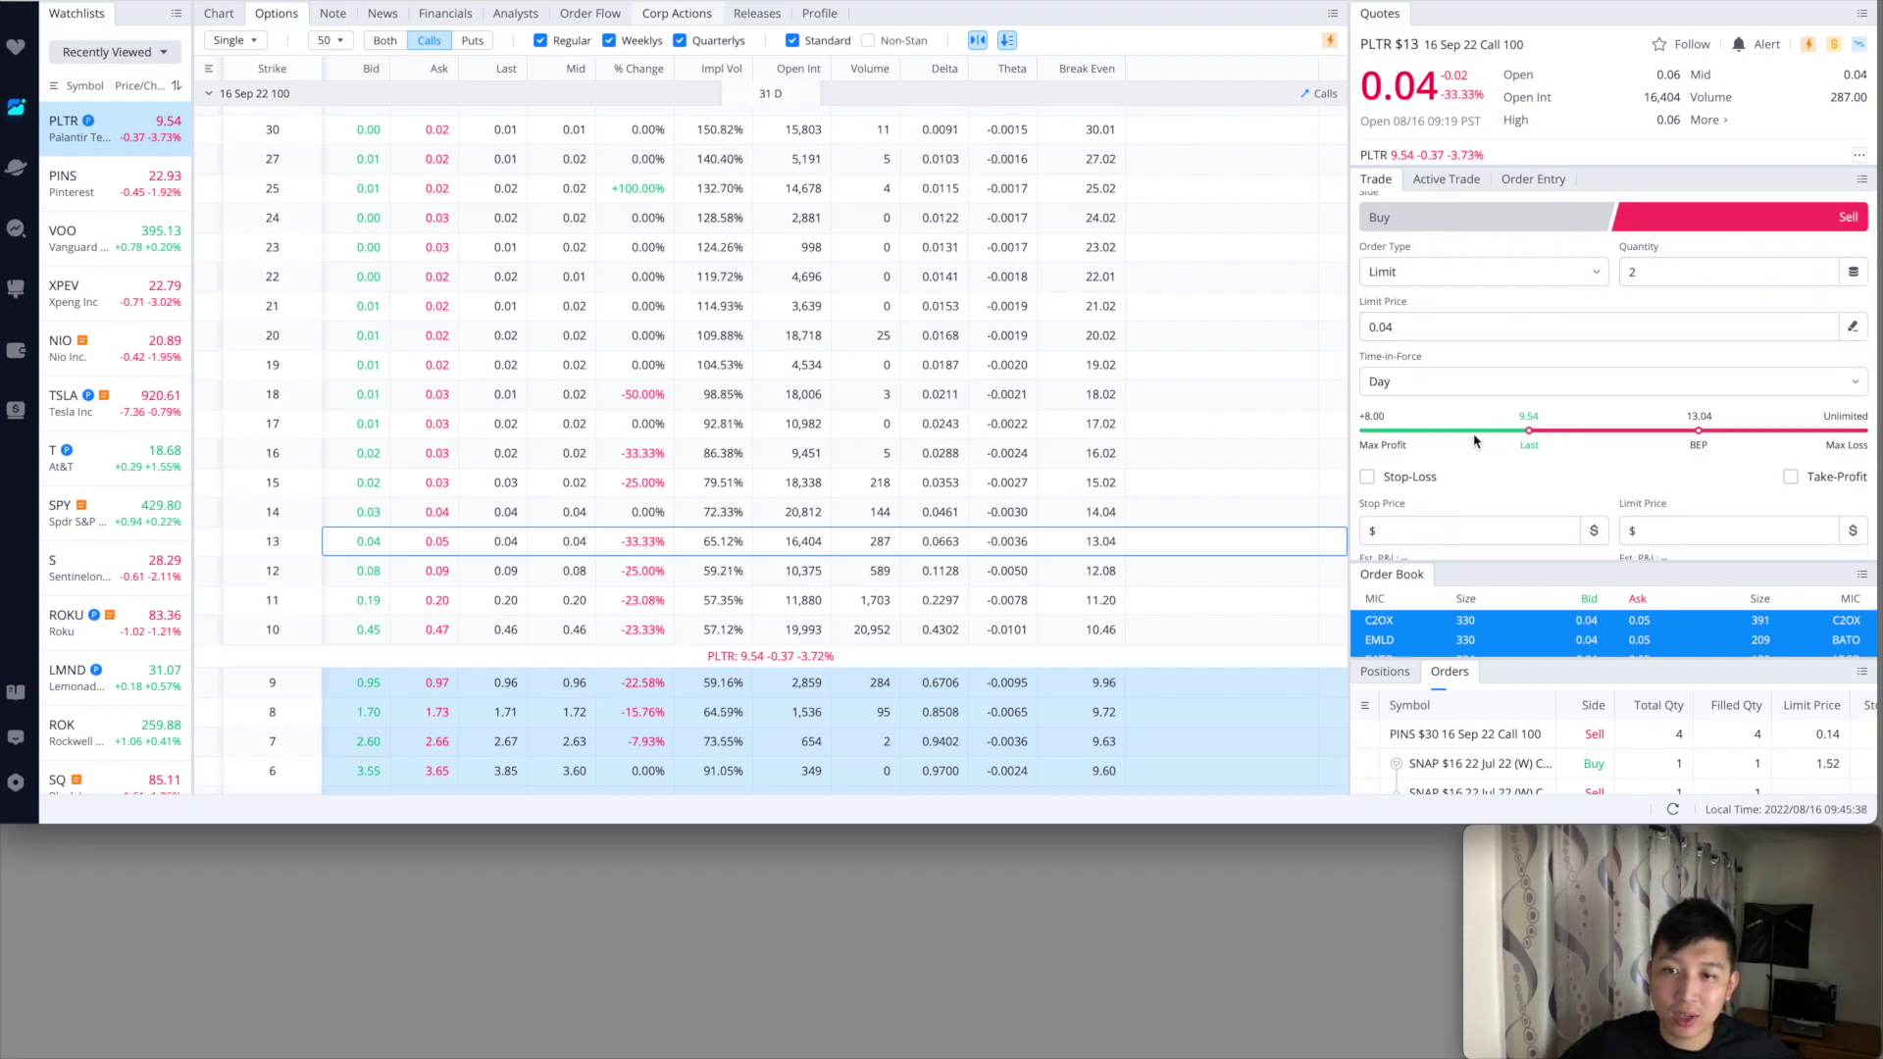
scroll(1373, 432, down, 1)
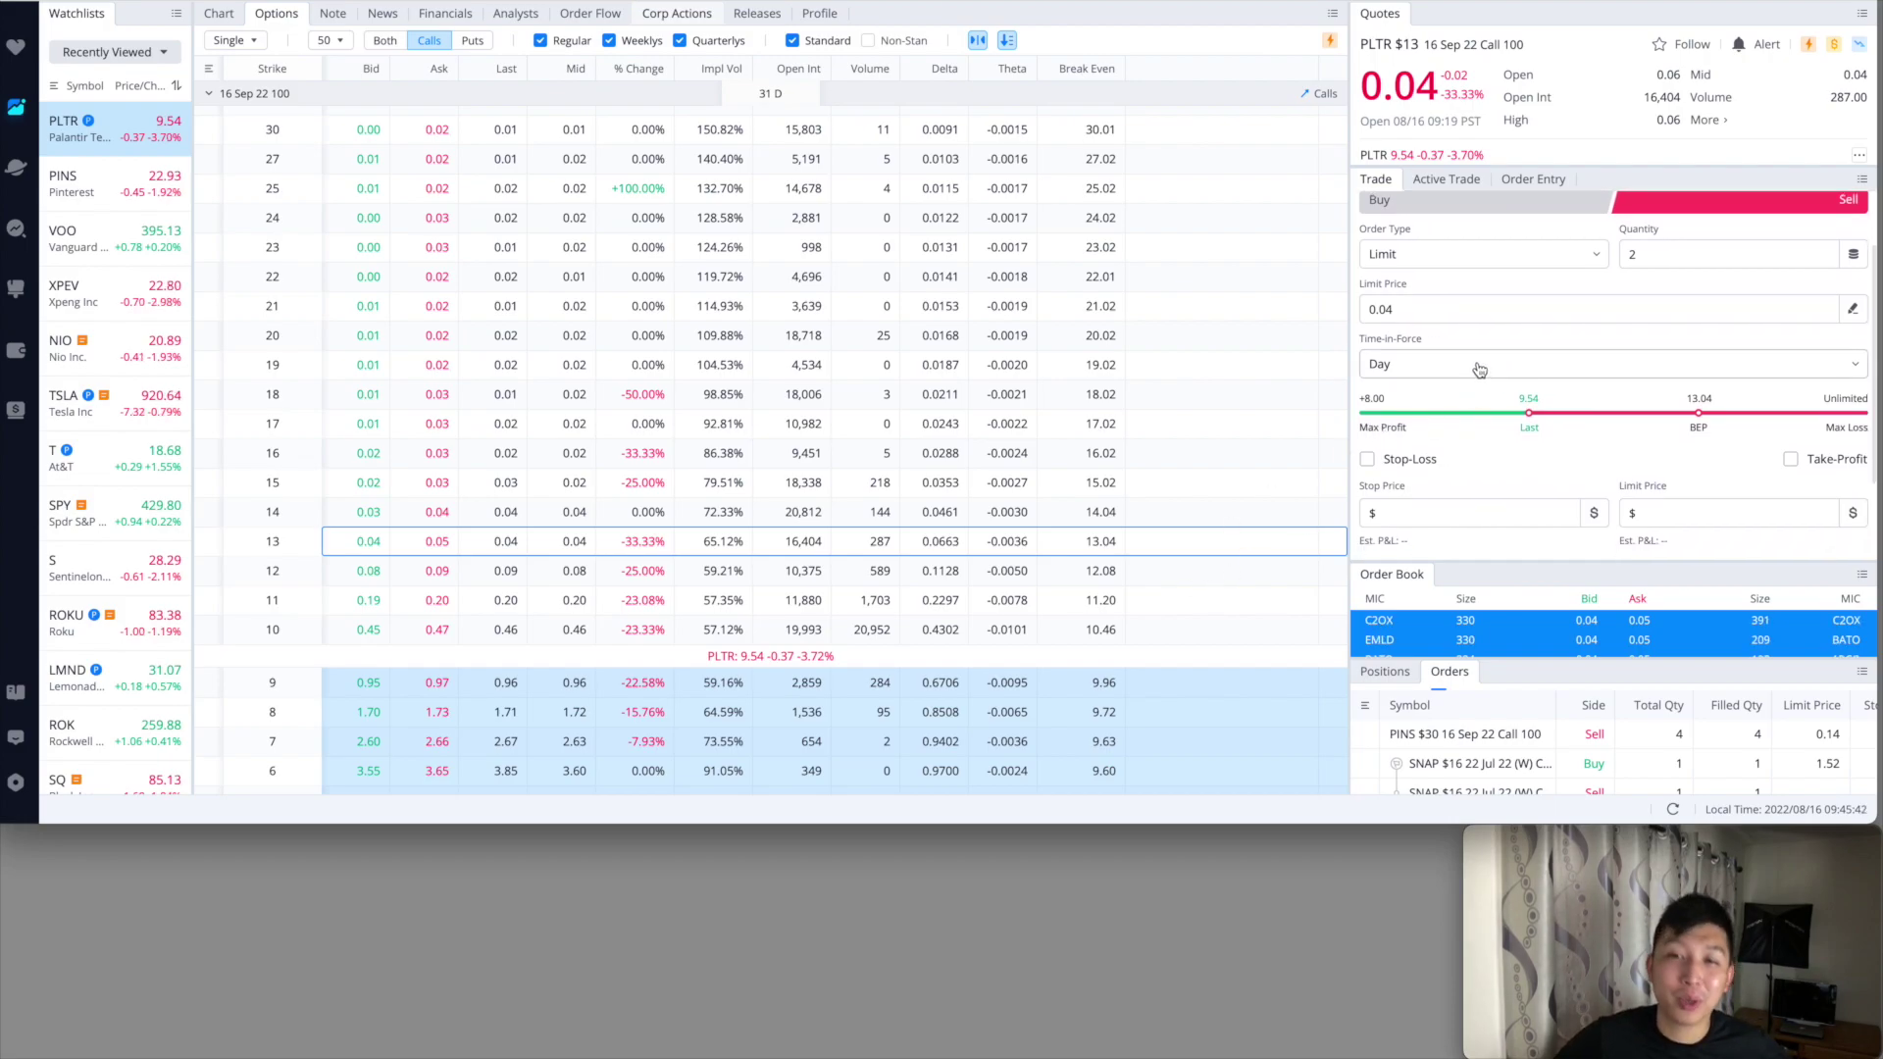
scroll(1485, 392, down, 3)
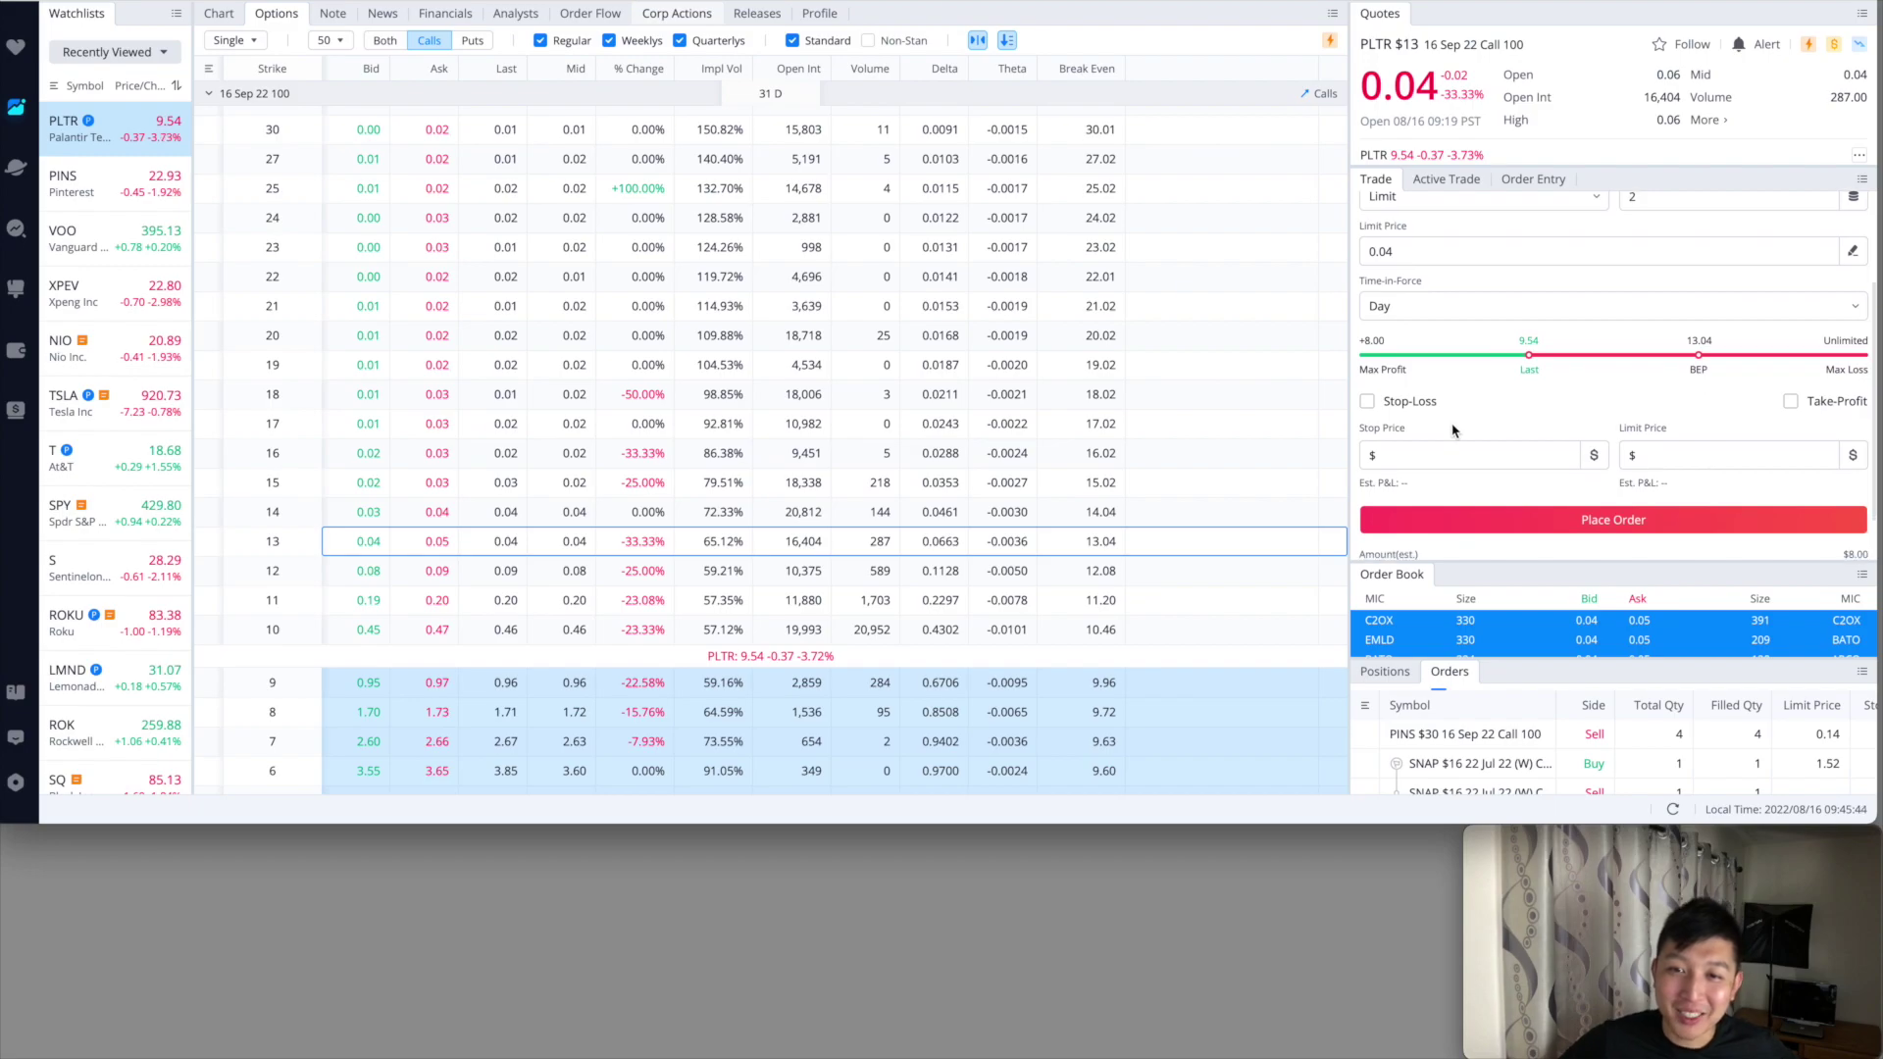
scroll(1454, 430, down, 3)
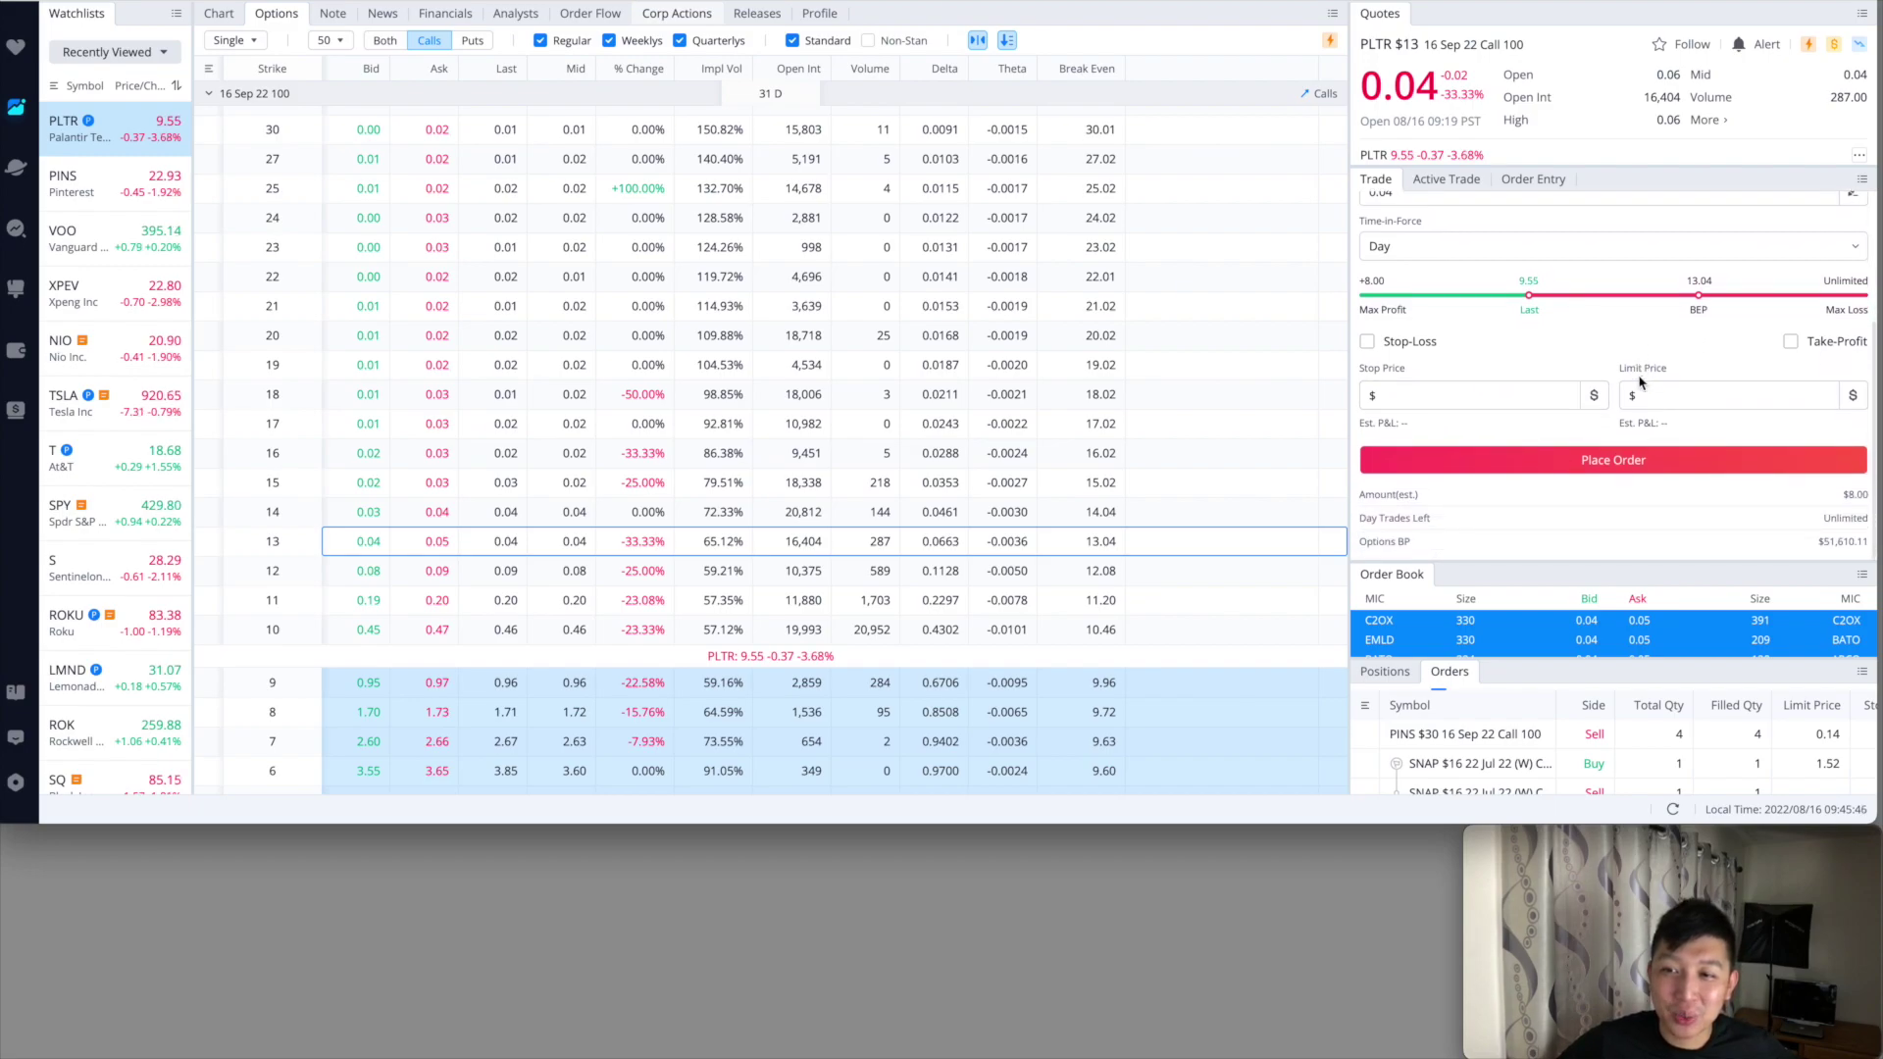
scroll(1645, 467, up, 5)
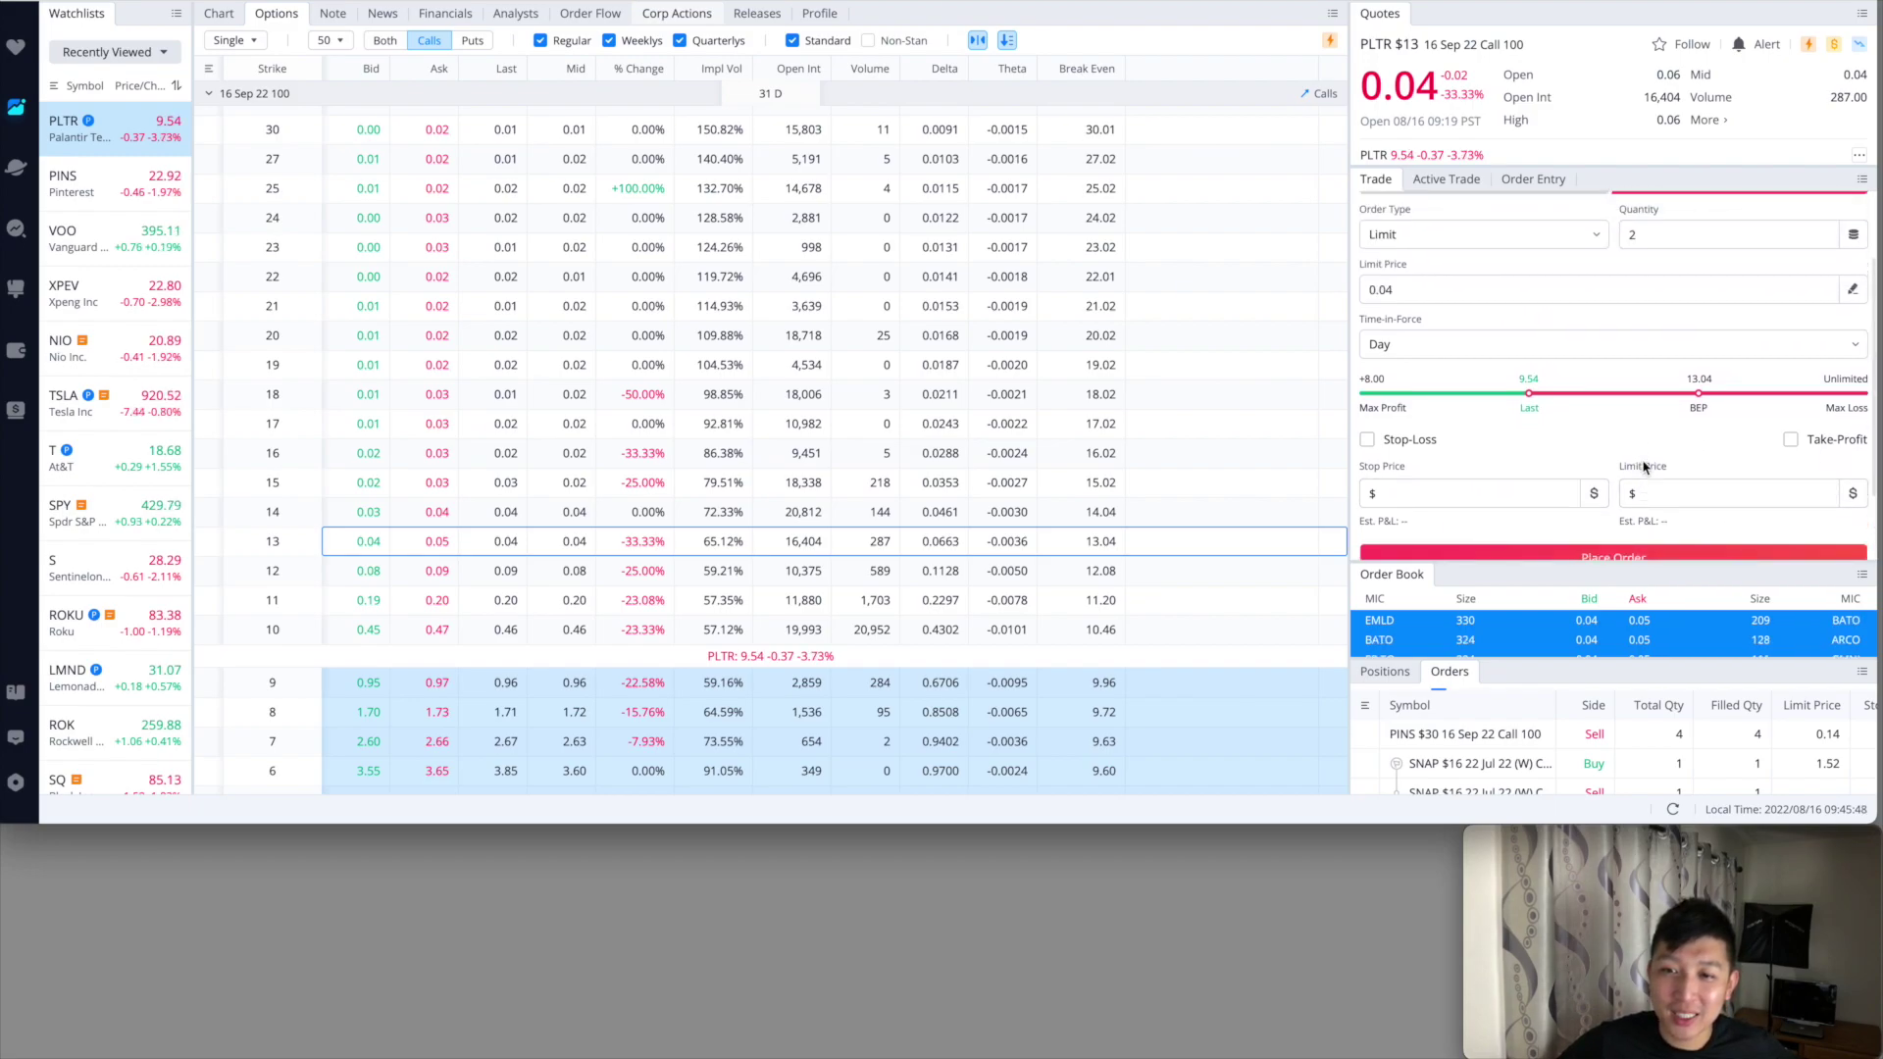
scroll(1645, 467, down, 1)
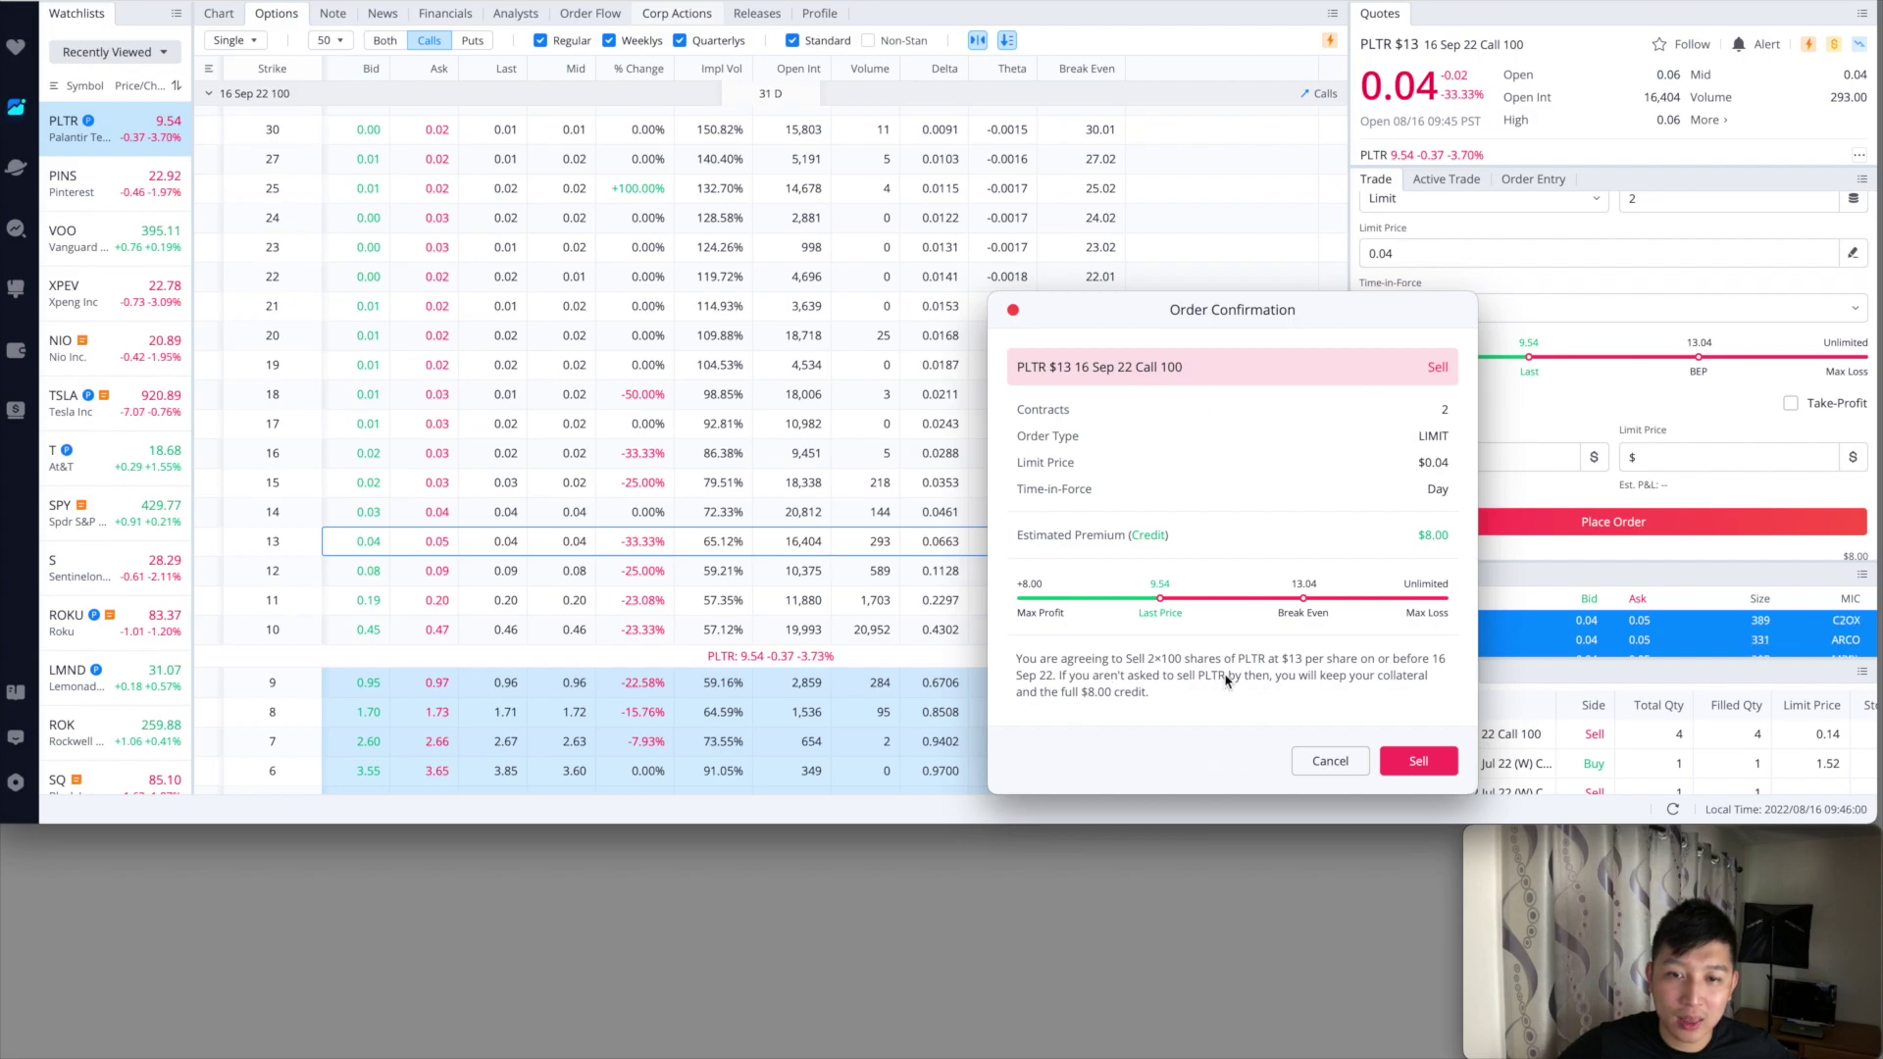
Sell the 2 PLTR $13 calls and verify both contracts filled at $0.04
click(1385, 761)
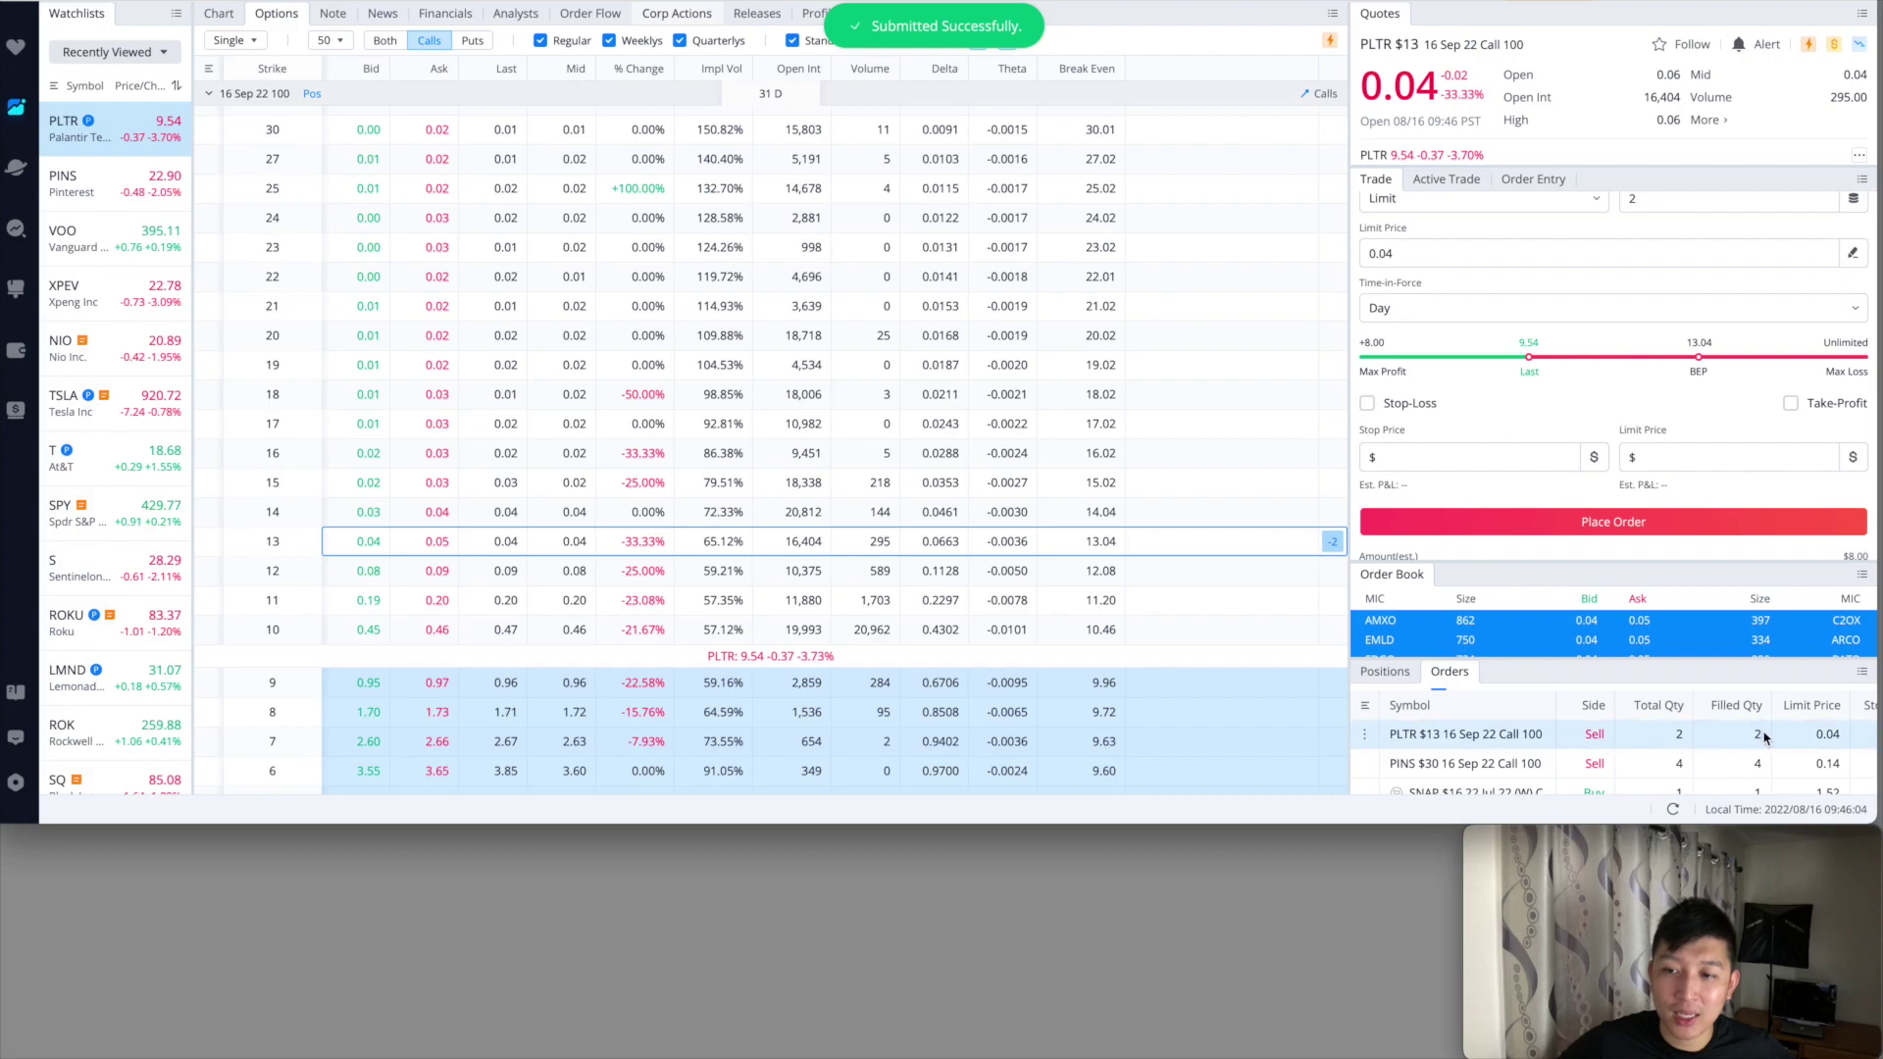
scroll(1765, 738, right, 2)
scroll(1764, 738, right, 2)
scroll(1765, 738, right, 2)
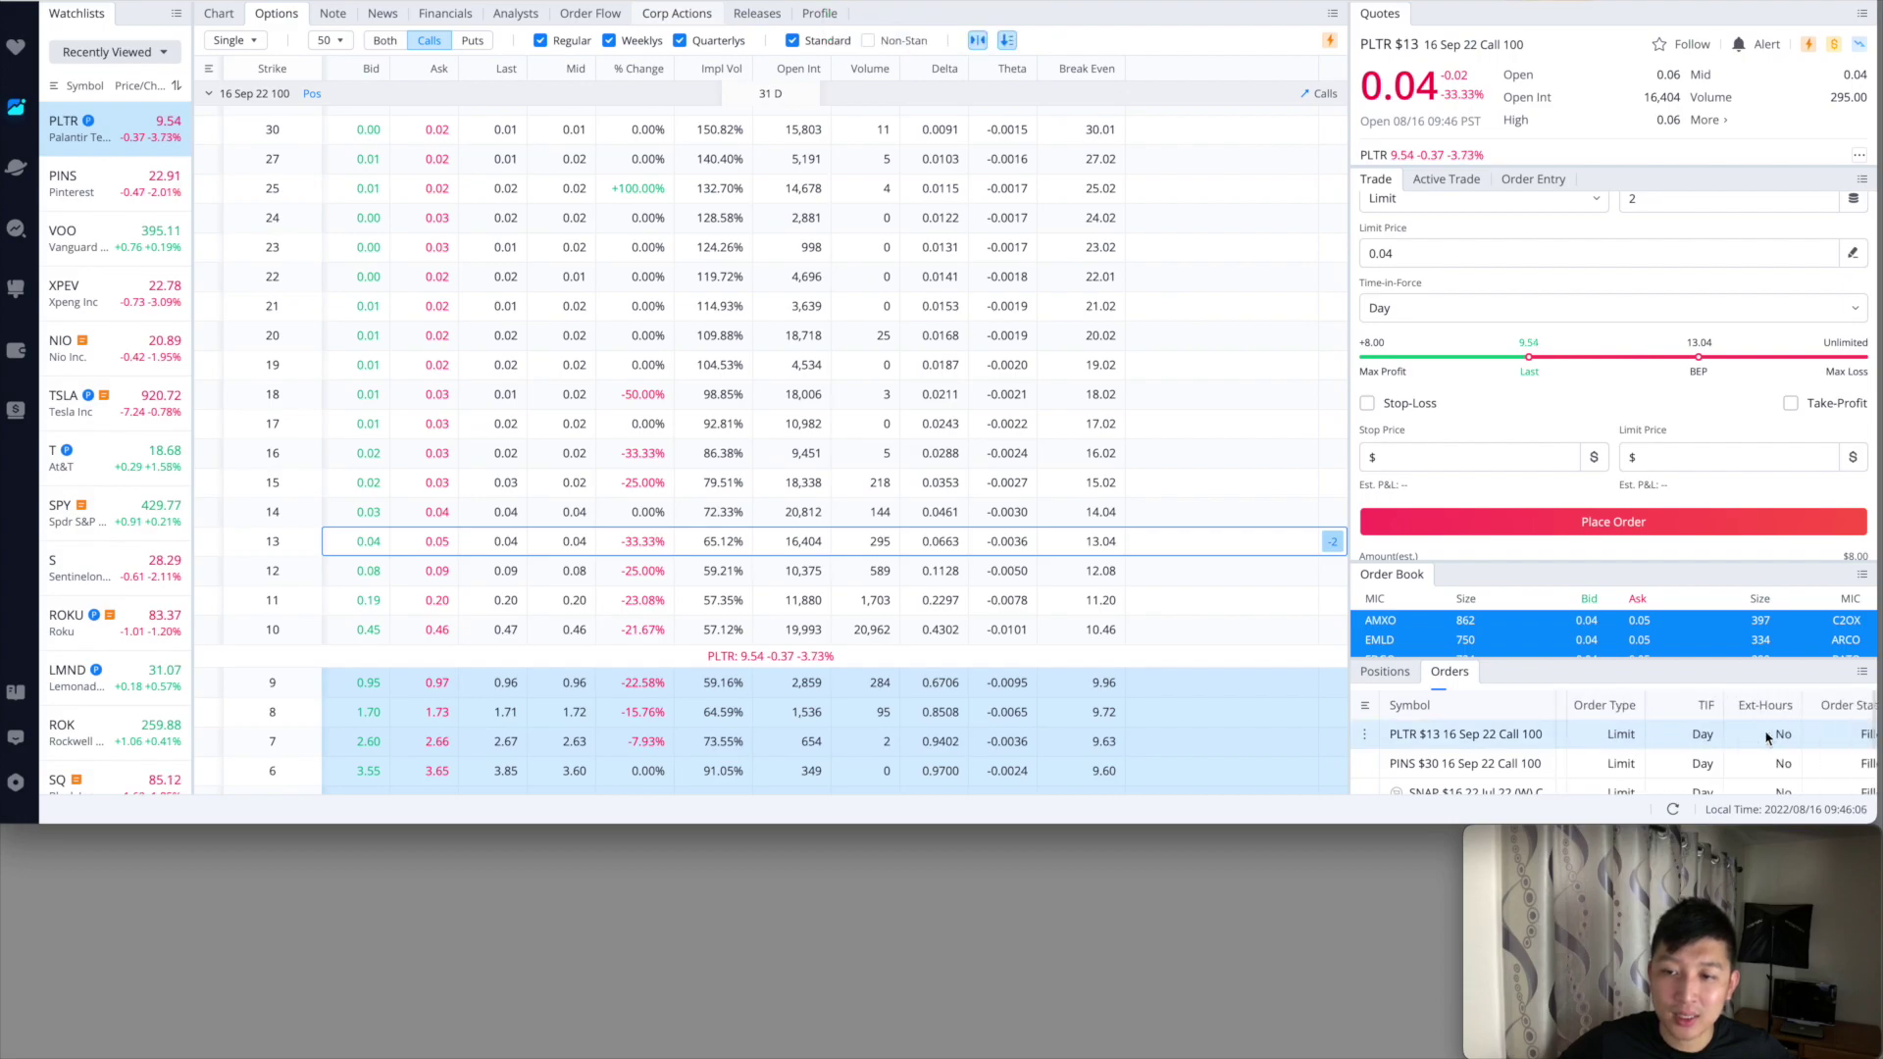
scroll(1764, 738, right, 2)
scroll(1766, 737, right, 2)
scroll(1760, 737, right, 2)
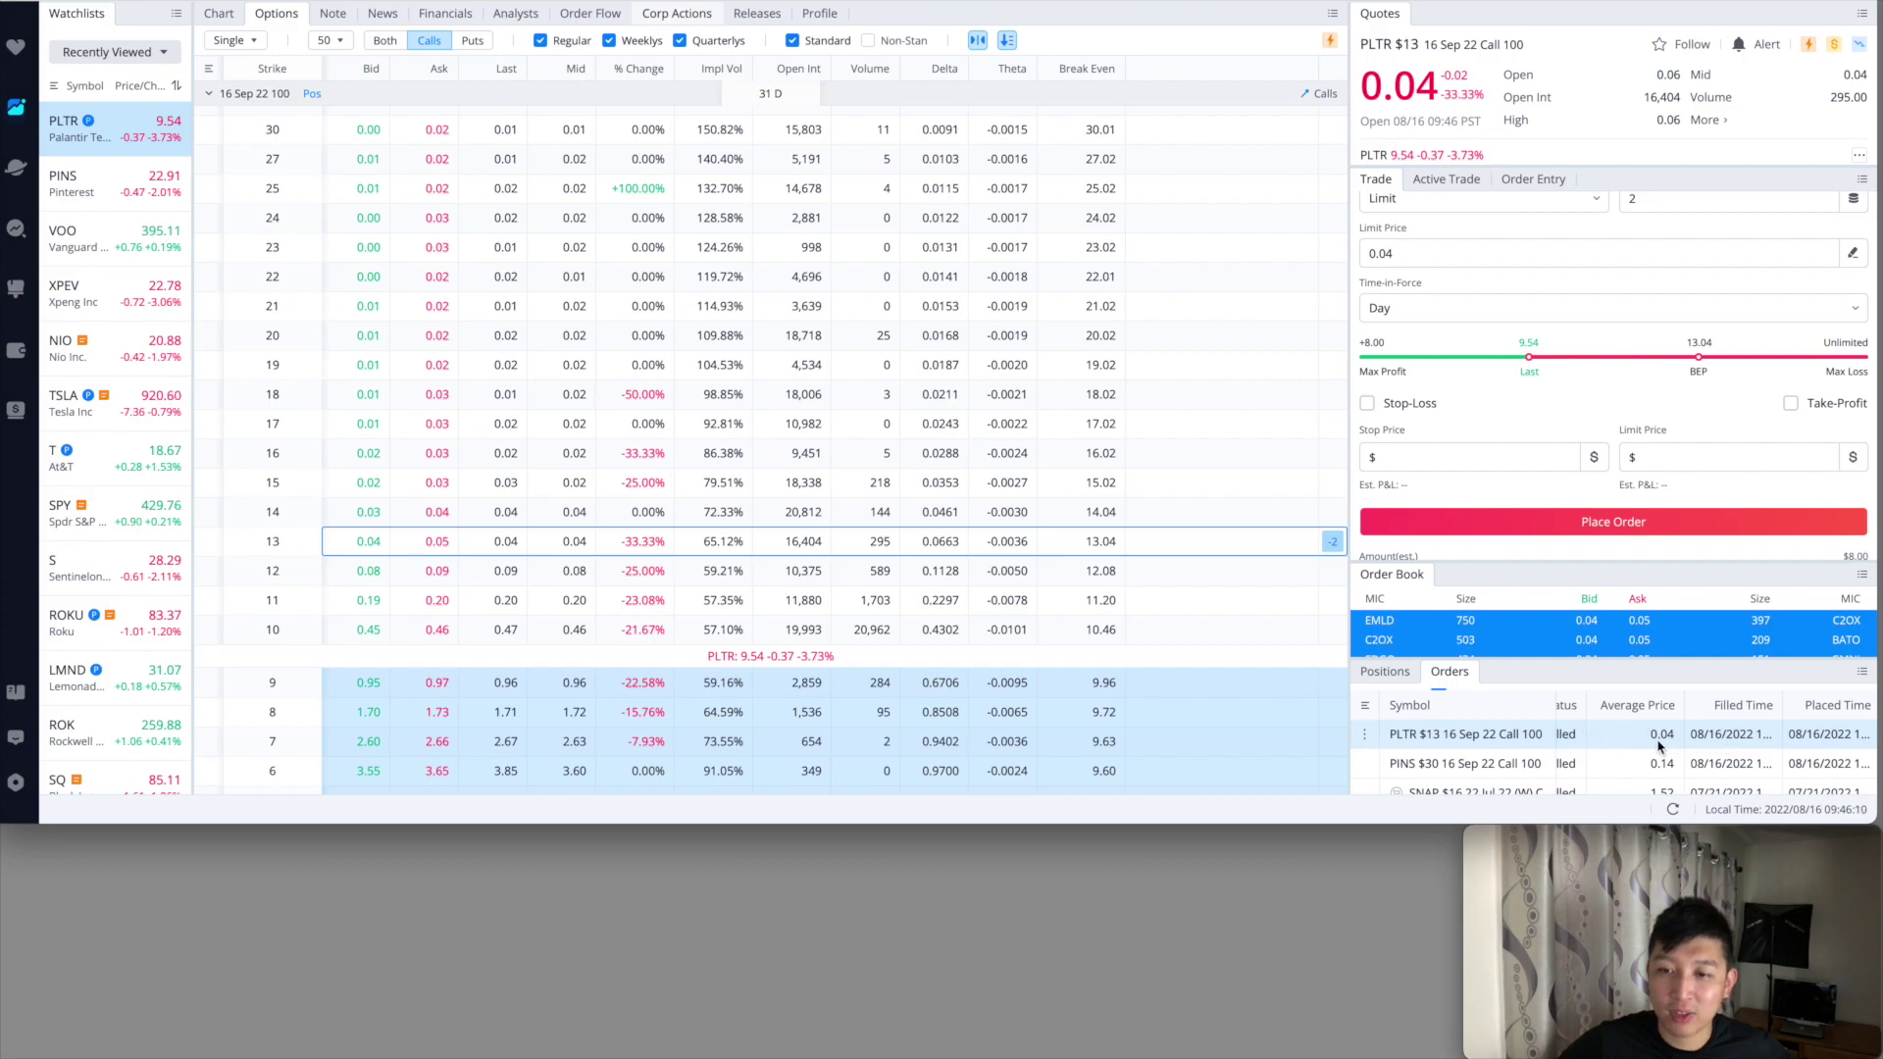
scroll(1637, 737, left, 3)
scroll(1636, 738, left, 3)
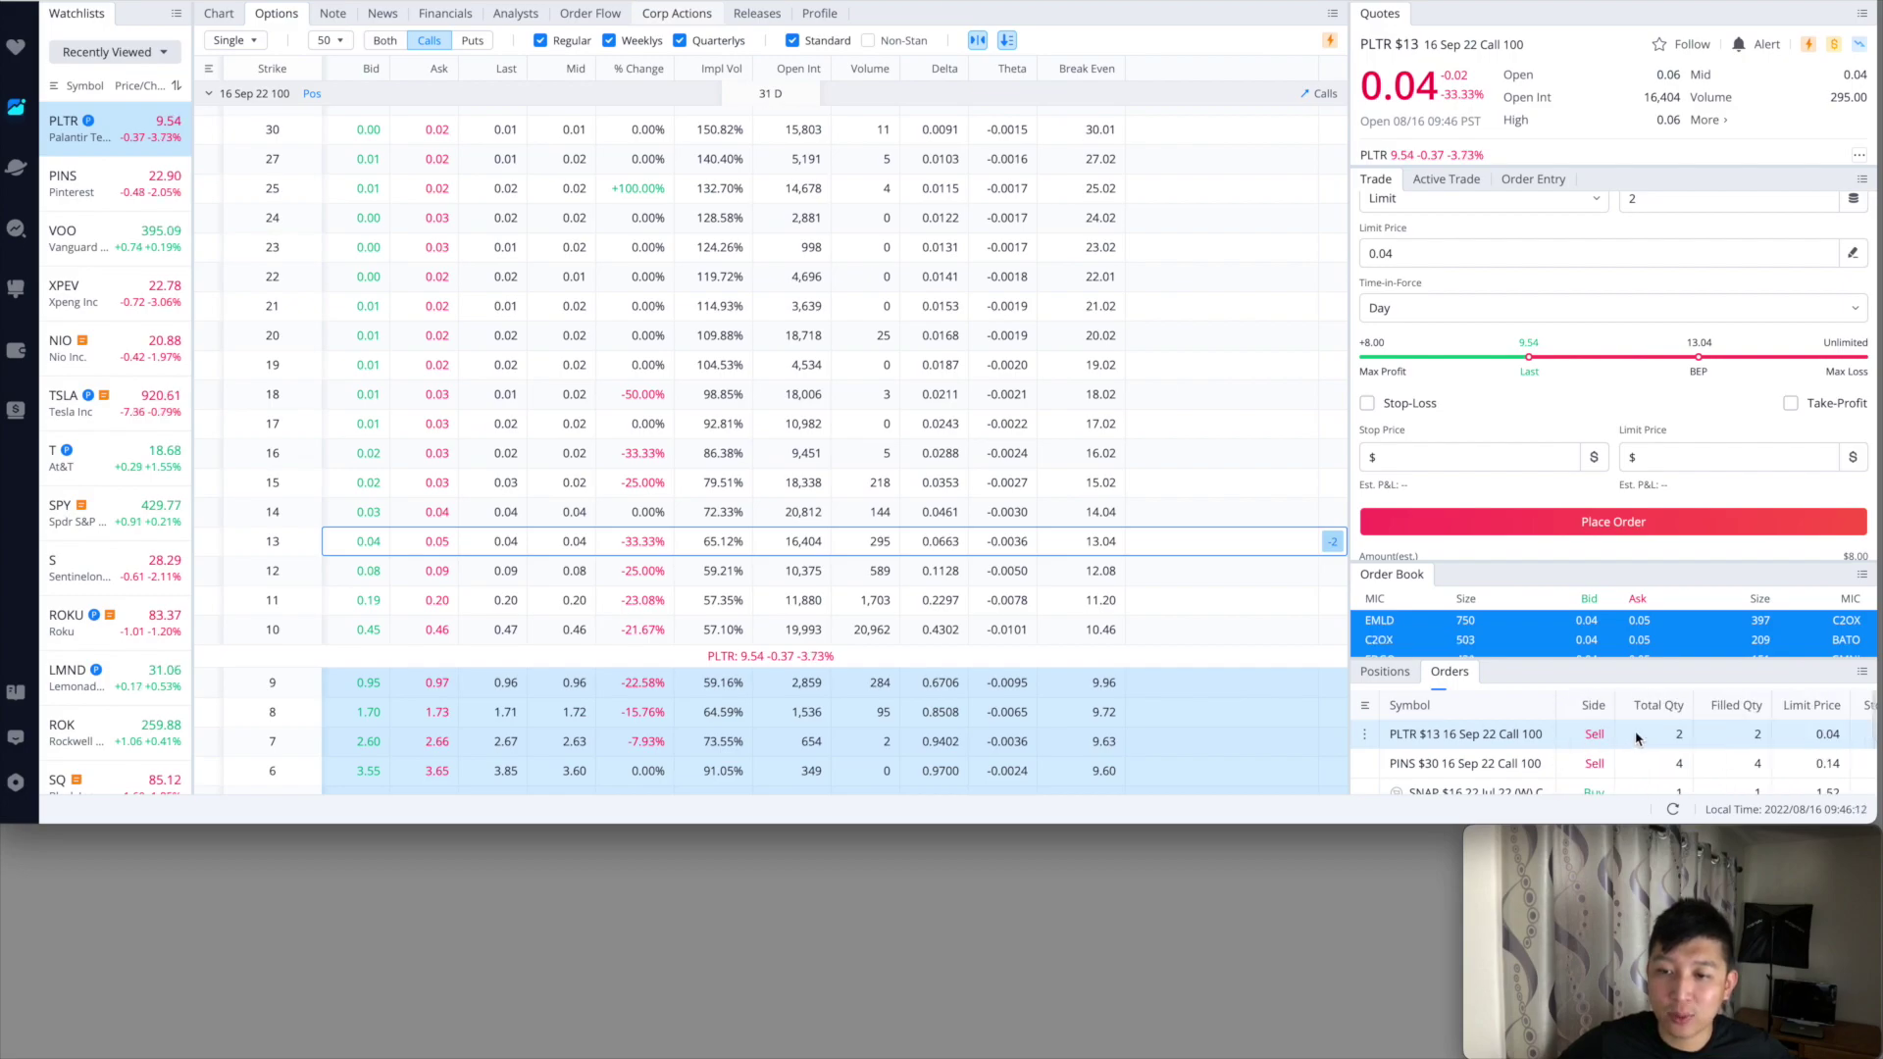
key(super+Tab)
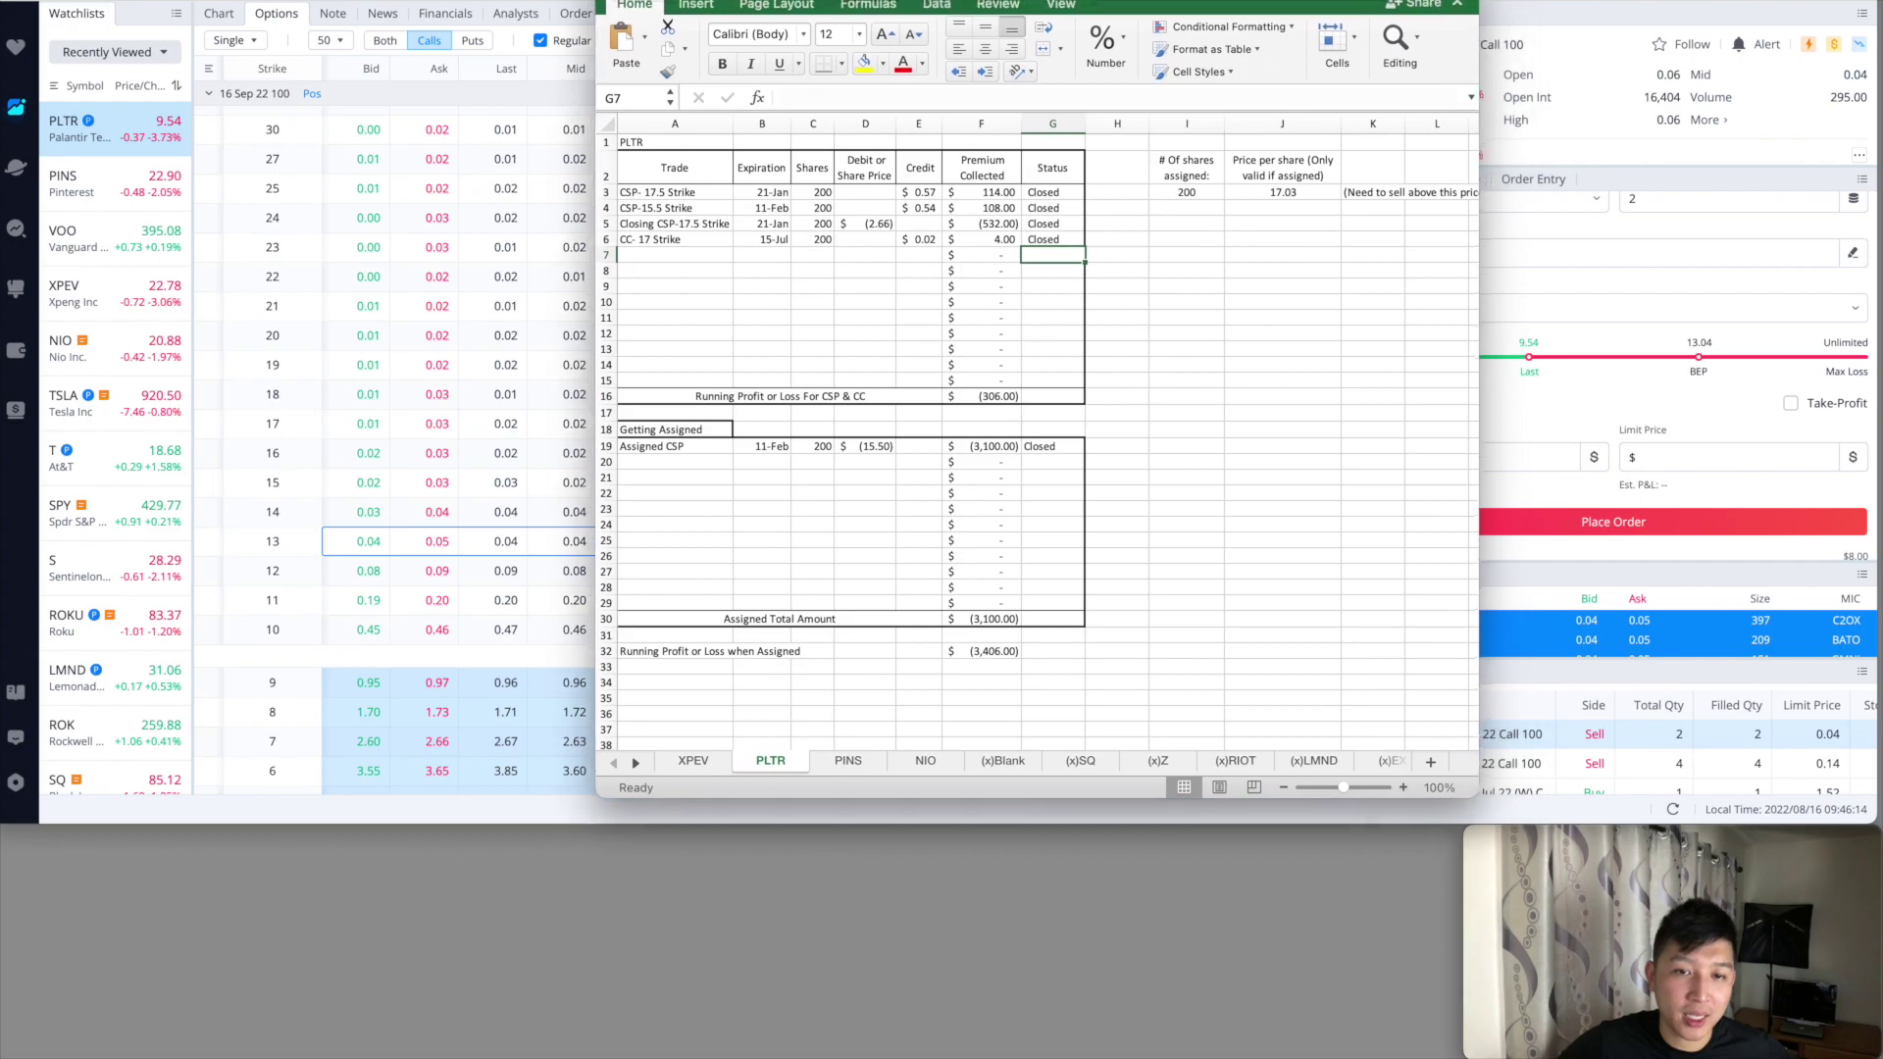
Enter row 7 as CC- 13 Strike, 16-Sep expiration, 200 shares, 0.04 credit
click(670, 282)
text(CC- 13 Strike)
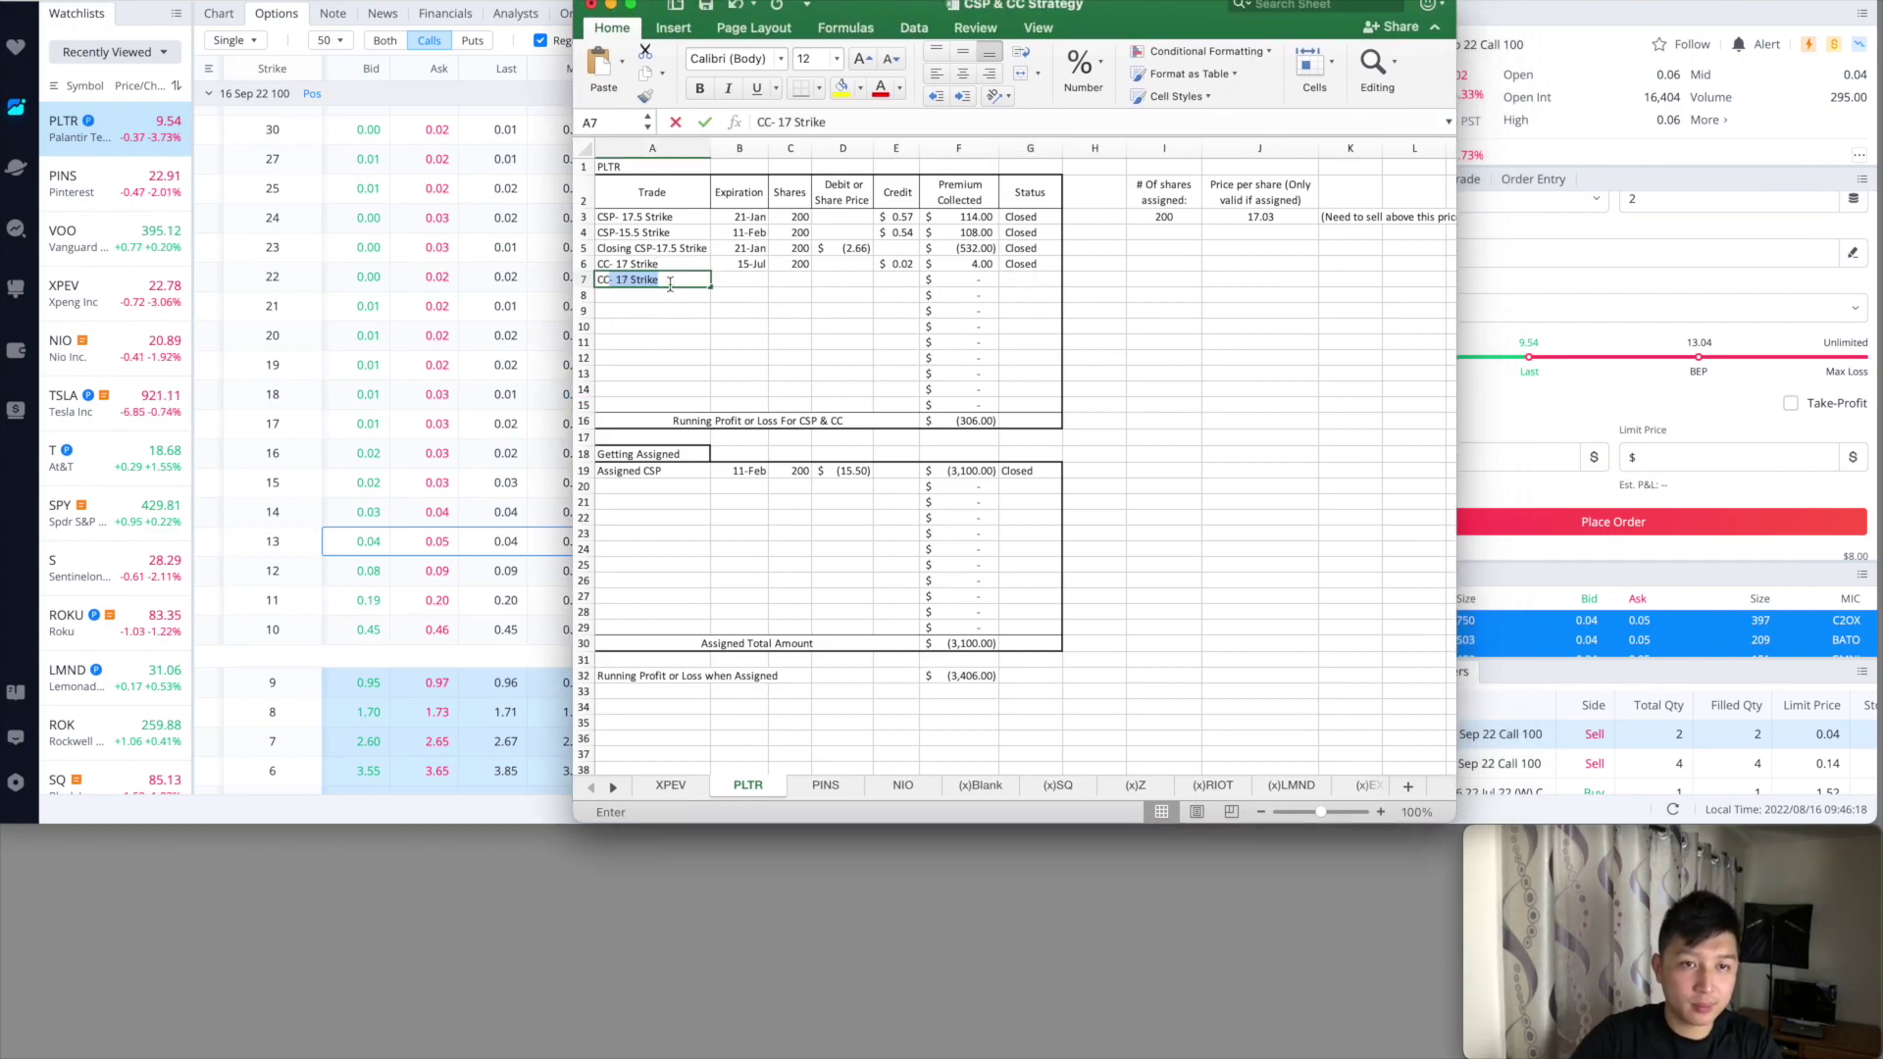
key(Tab)
text(16-Sep)
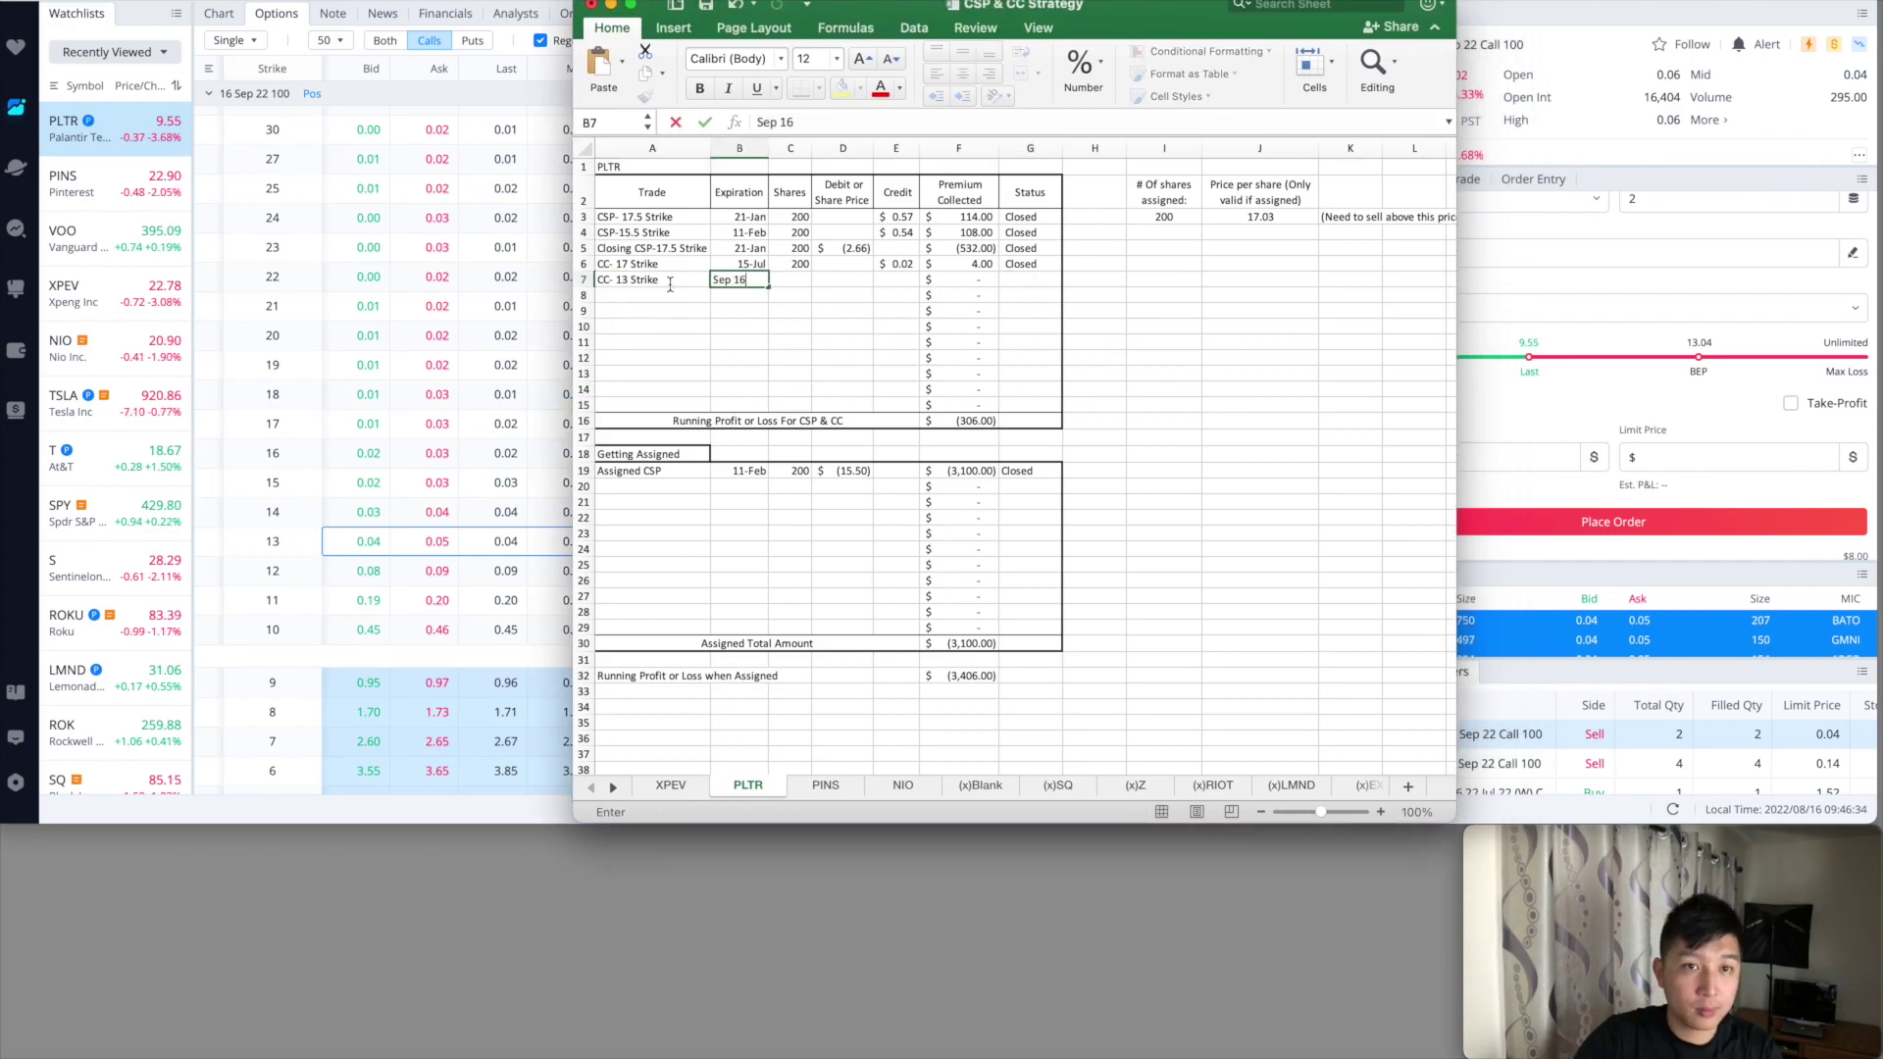
key(Tab)
text(200)
key(Tab)
key(Tab)
text(0.04)
key(Tab)
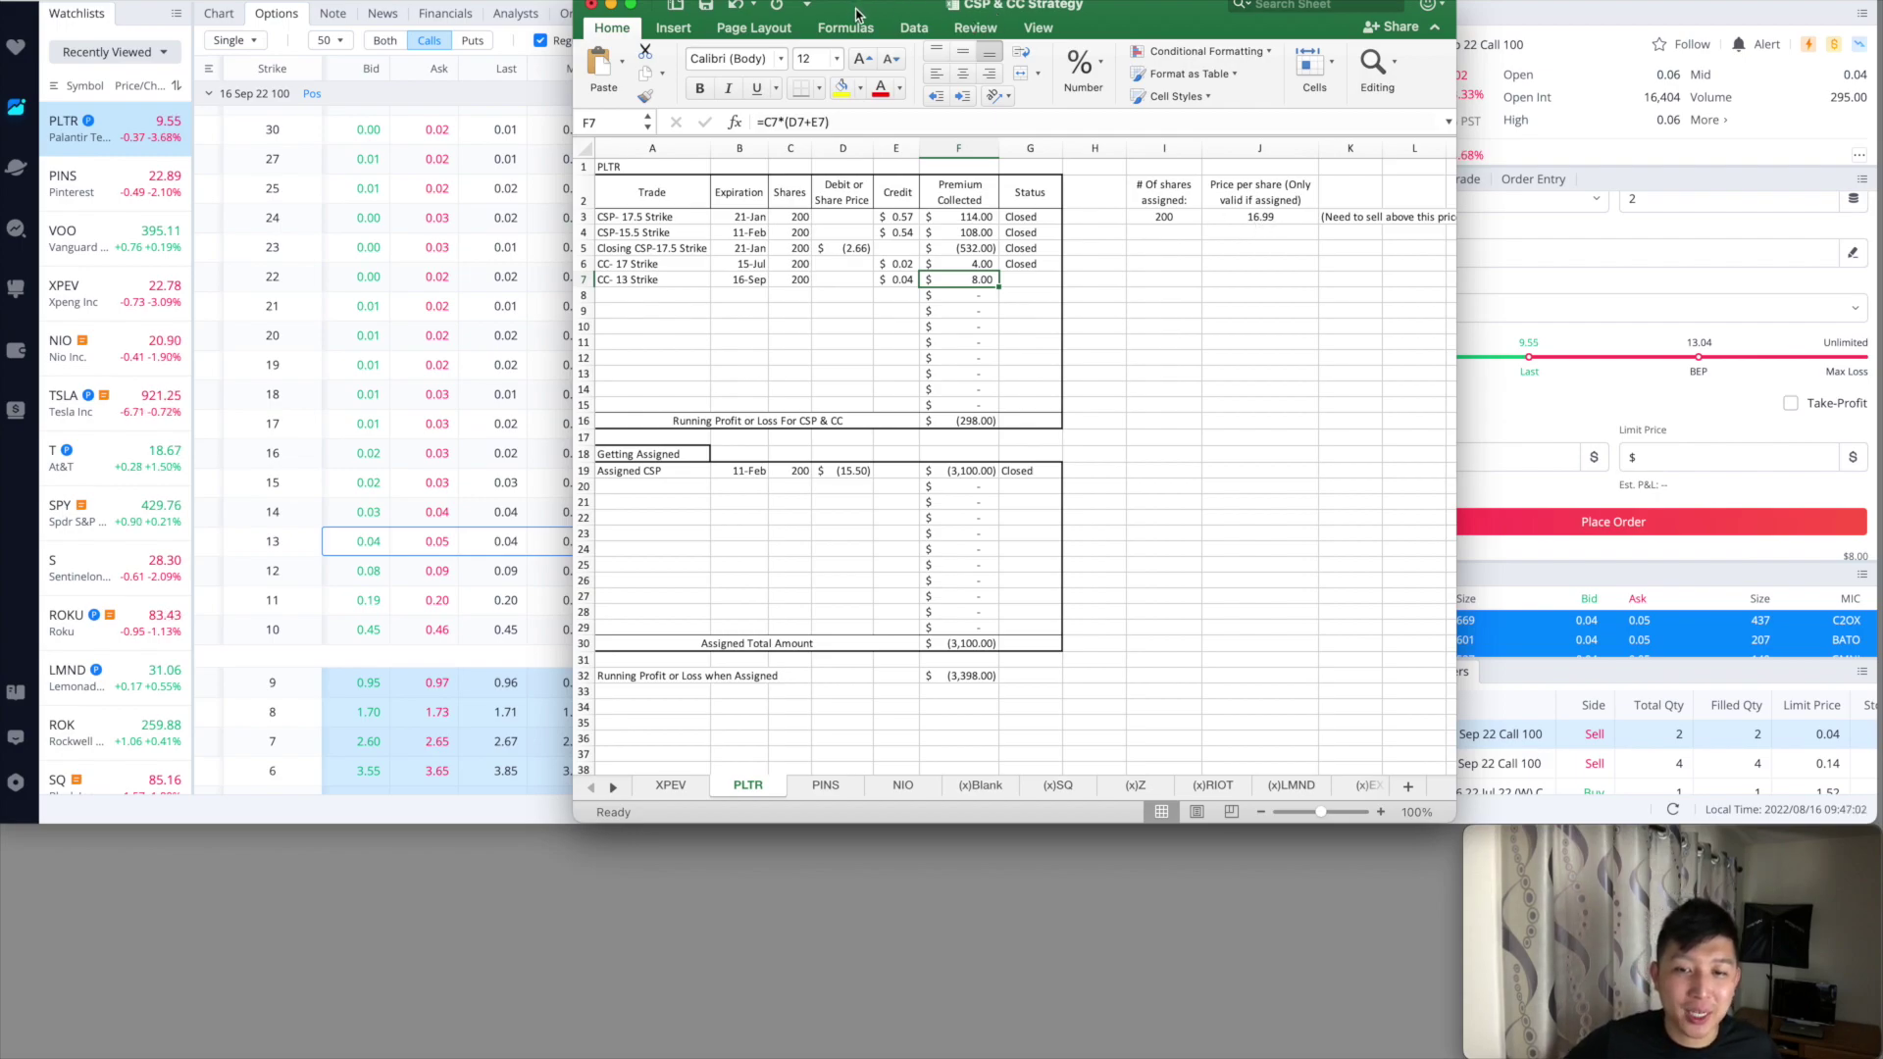
drag(859, 11, 826, 12)
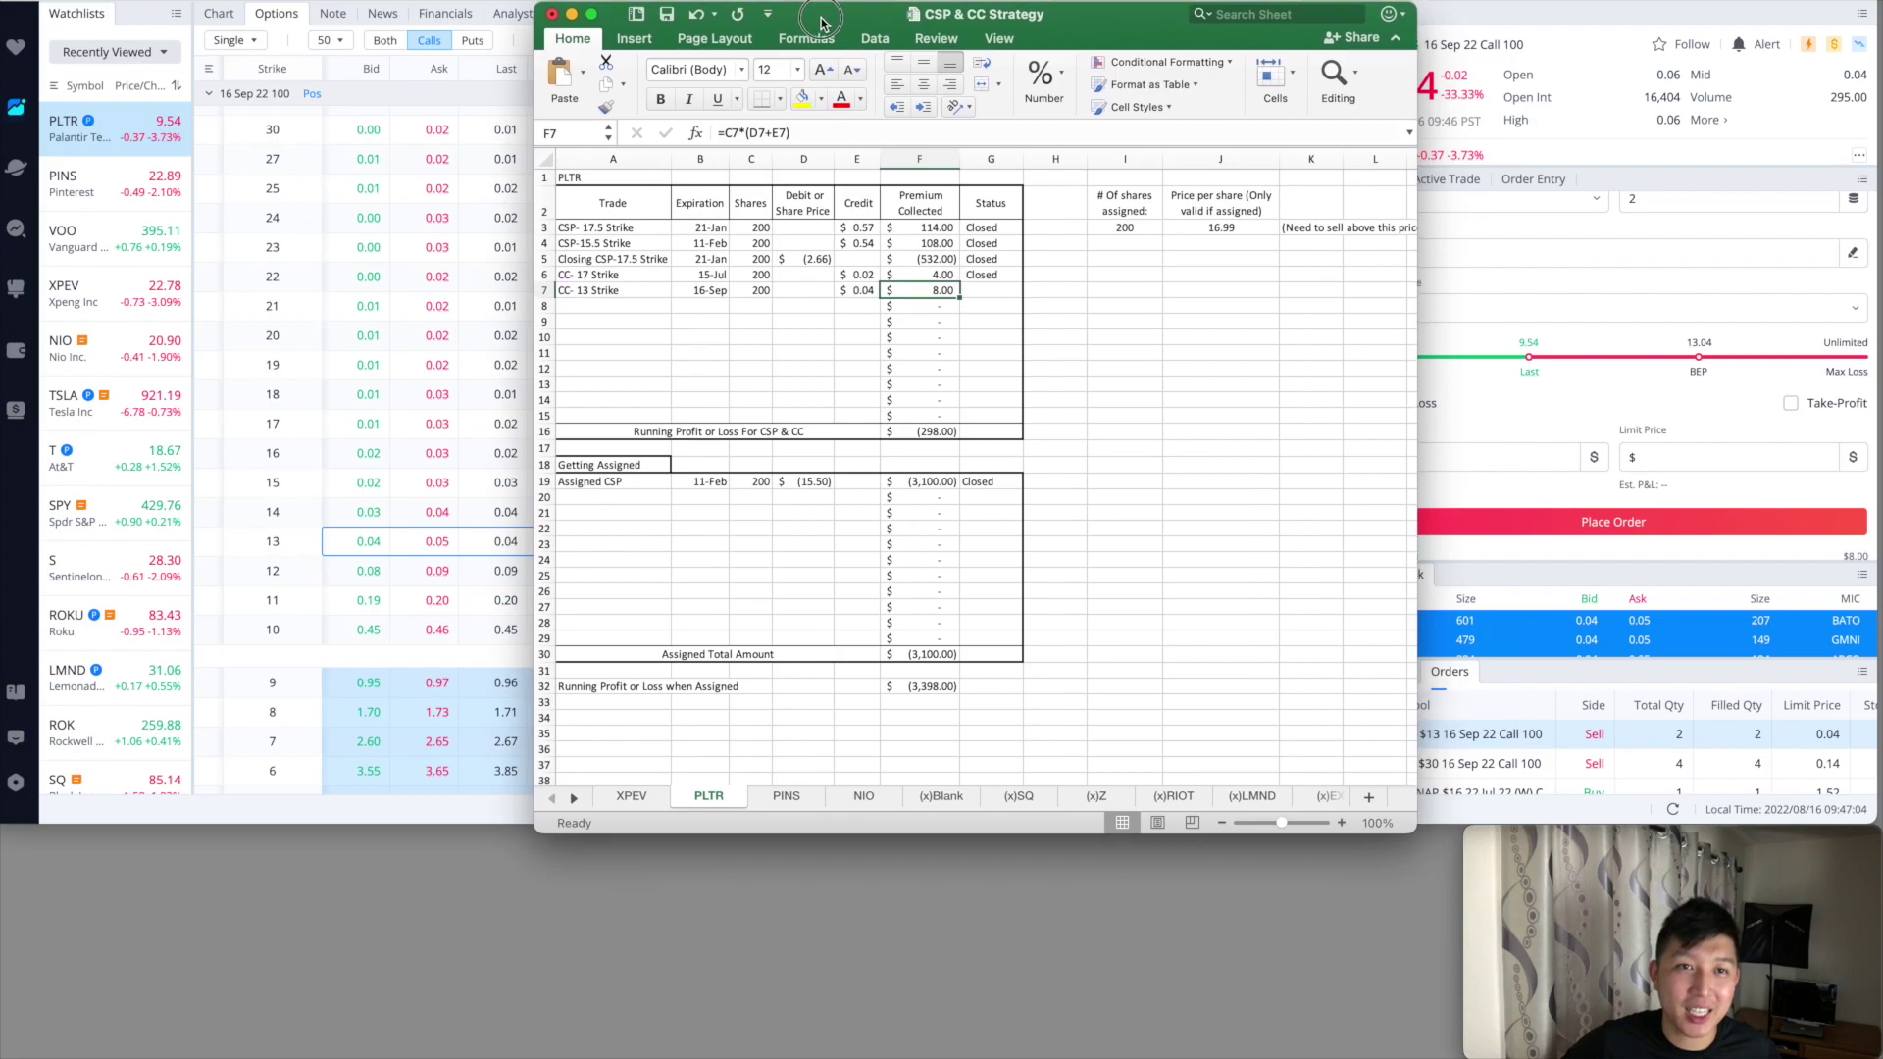
drag(825, 12, 829, 10)
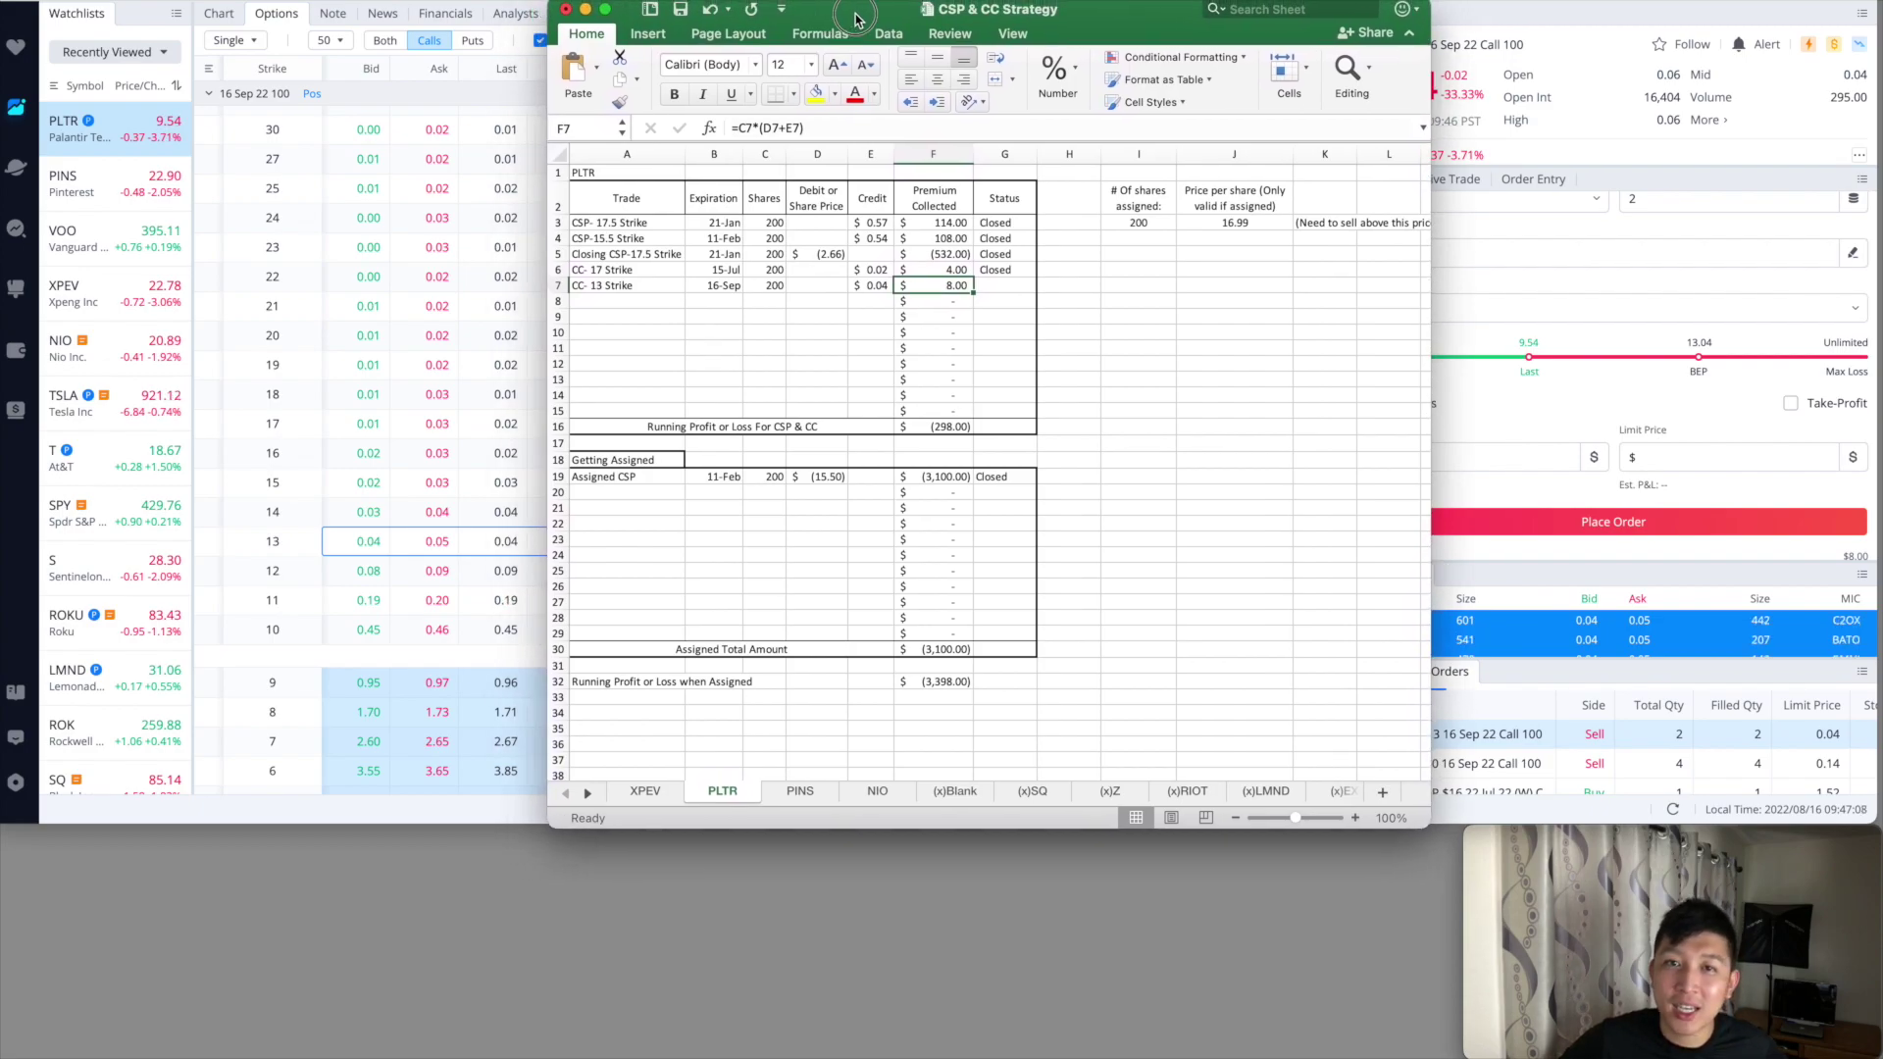
mouse_move(829, 10)
mouse_down()
mouse_move(1059, 29)
mouse_move(980, 17)
mouse_up()
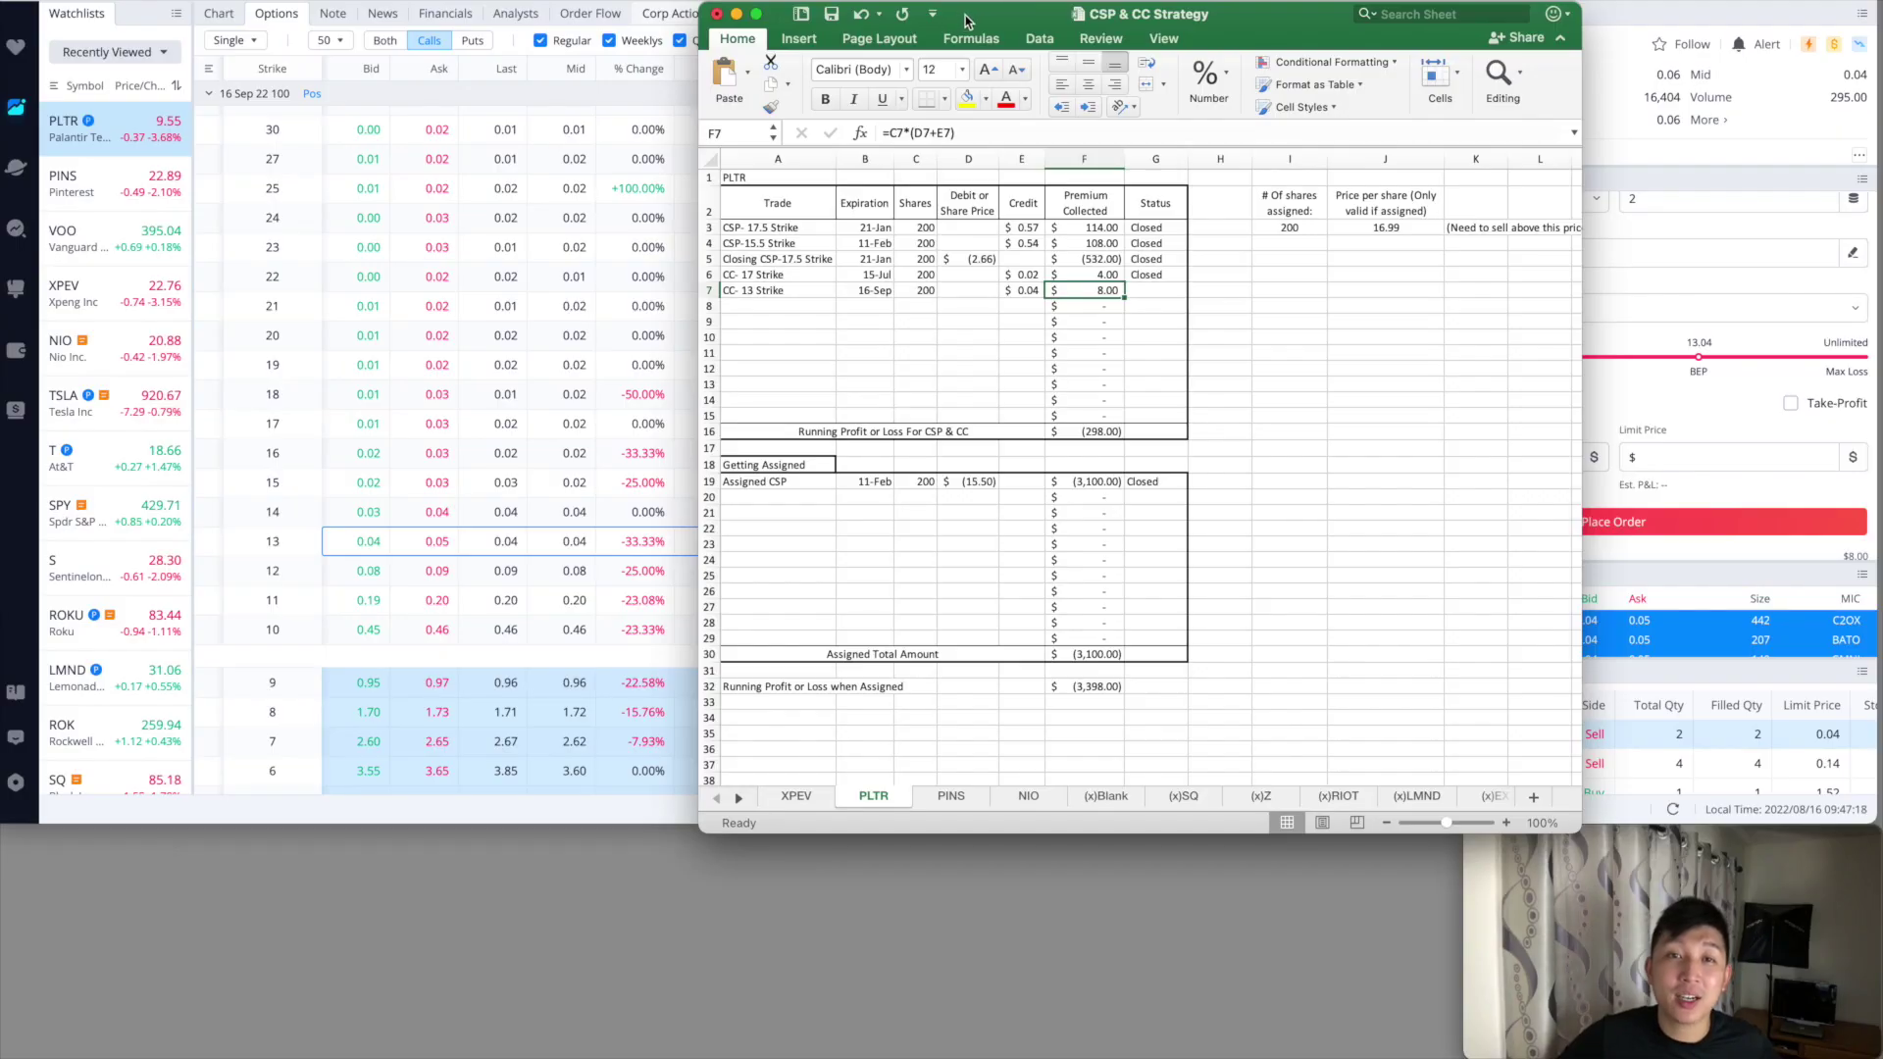
drag(965, 21, 815, 16)
drag(830, 16, 888, 15)
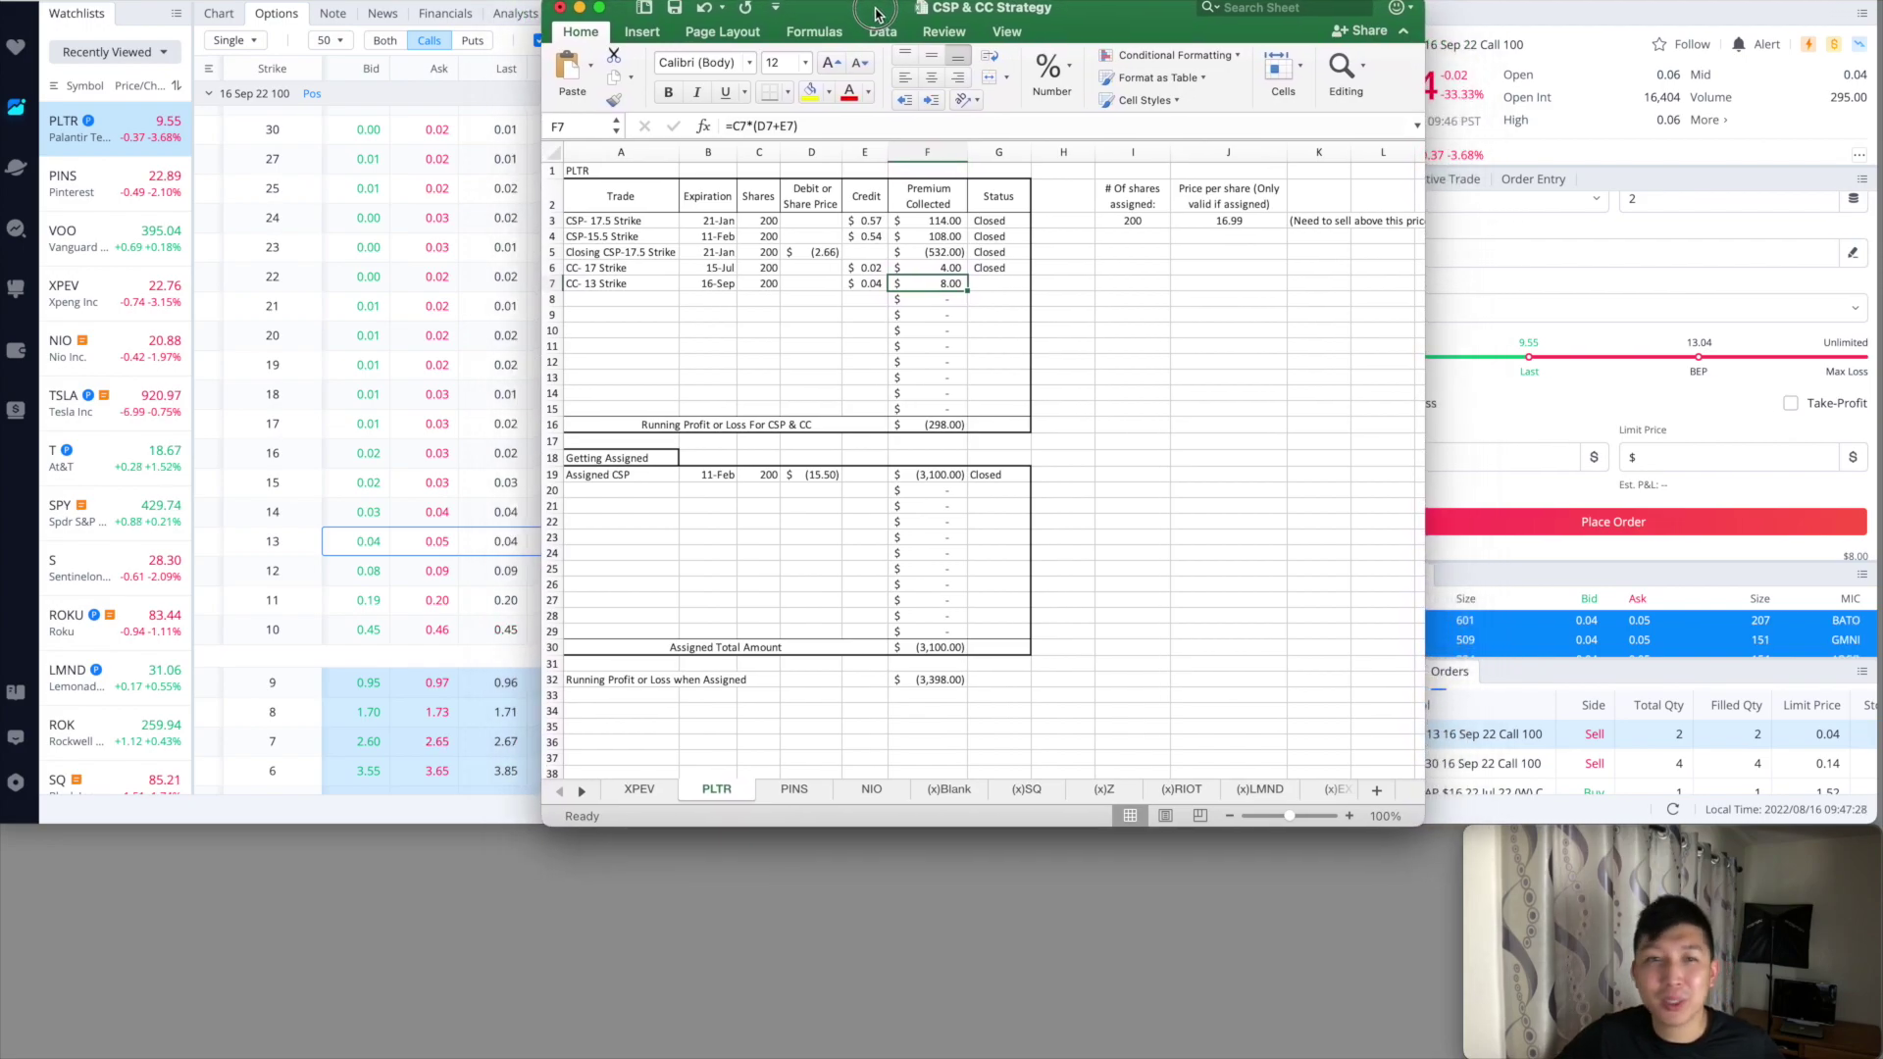
drag(889, 15, 861, 18)
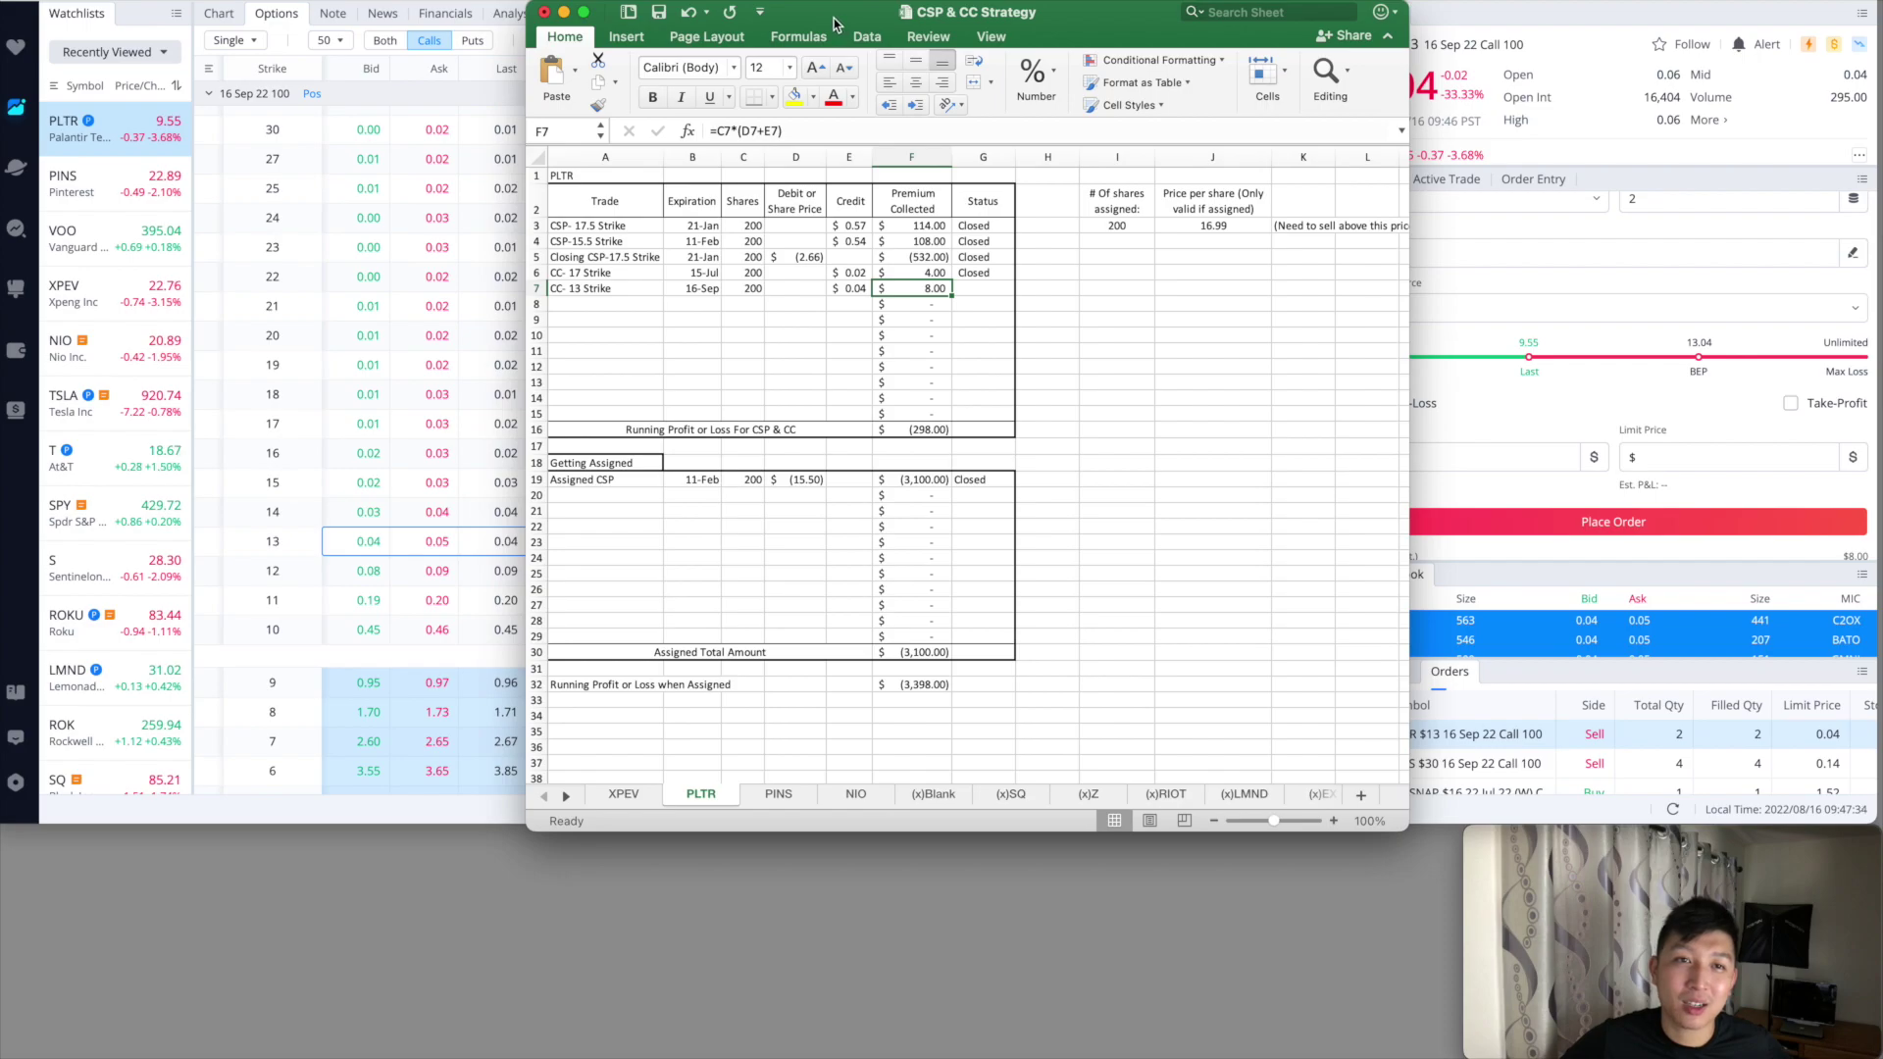
drag(834, 22, 888, 20)
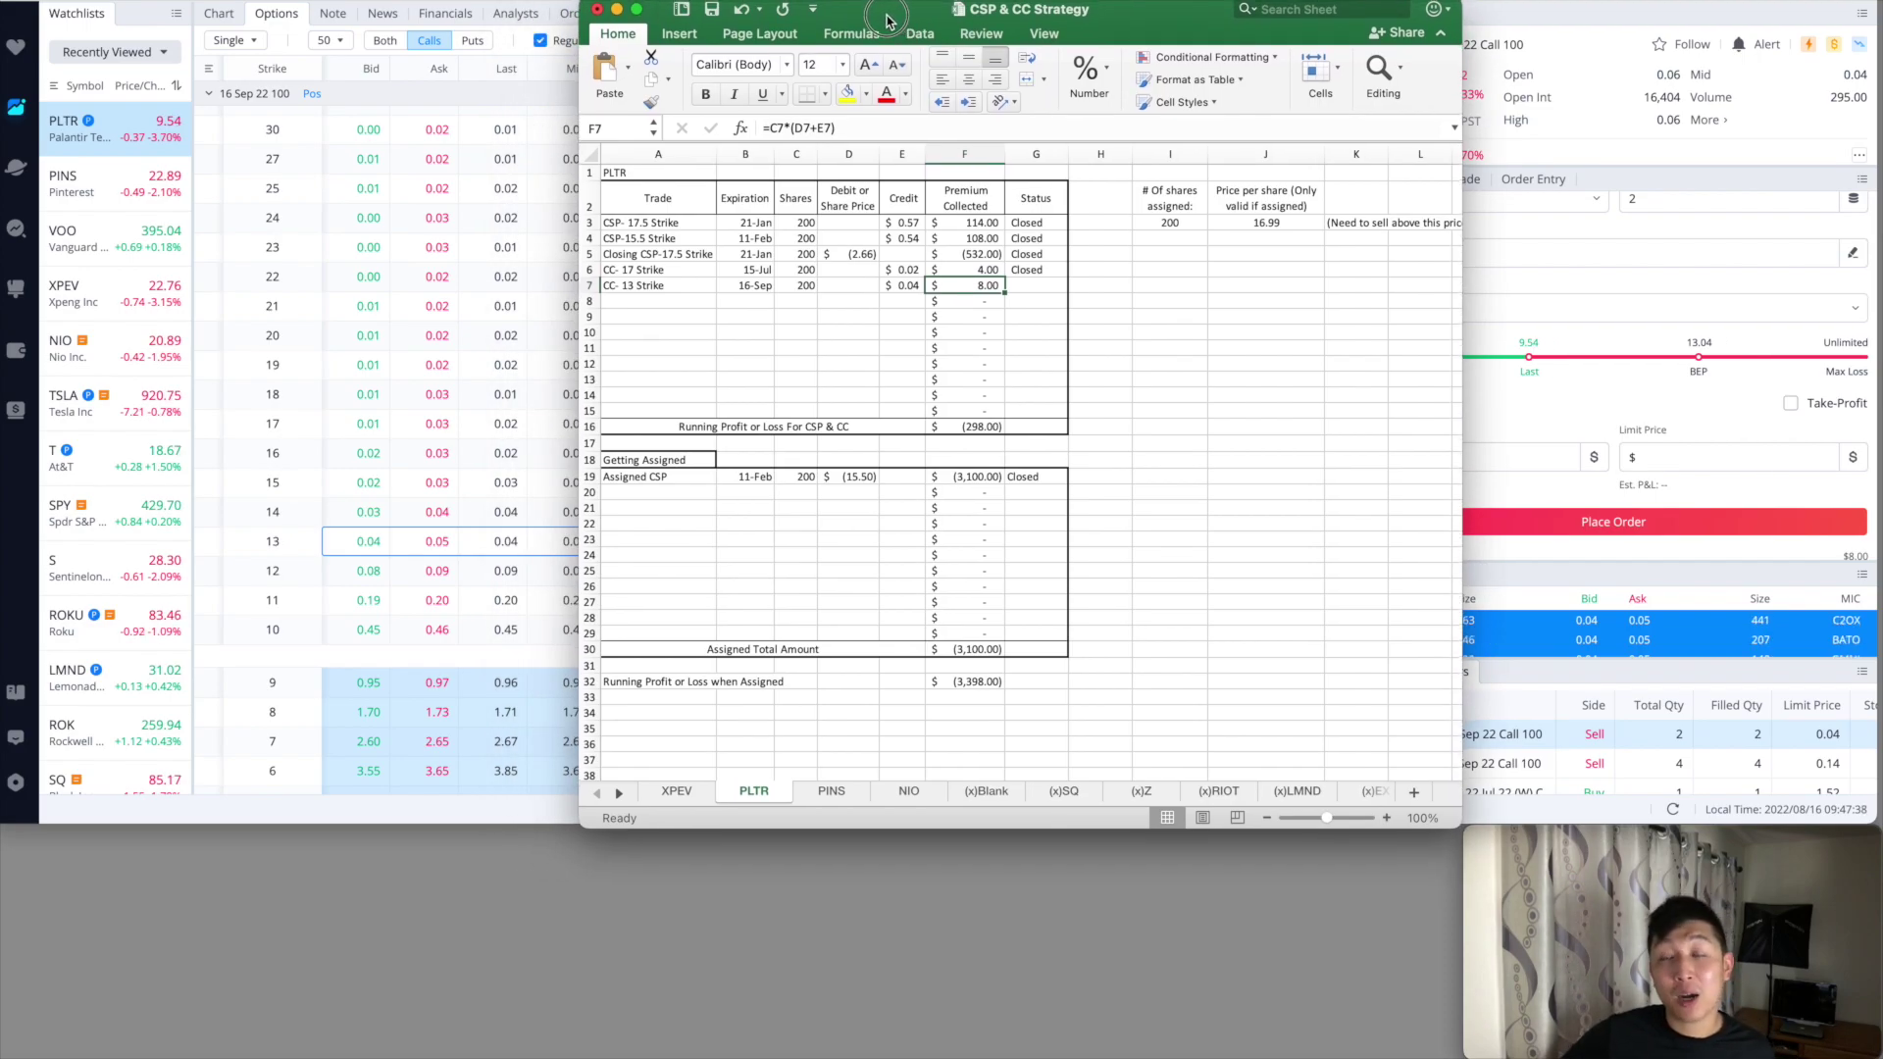
drag(888, 19, 891, 20)
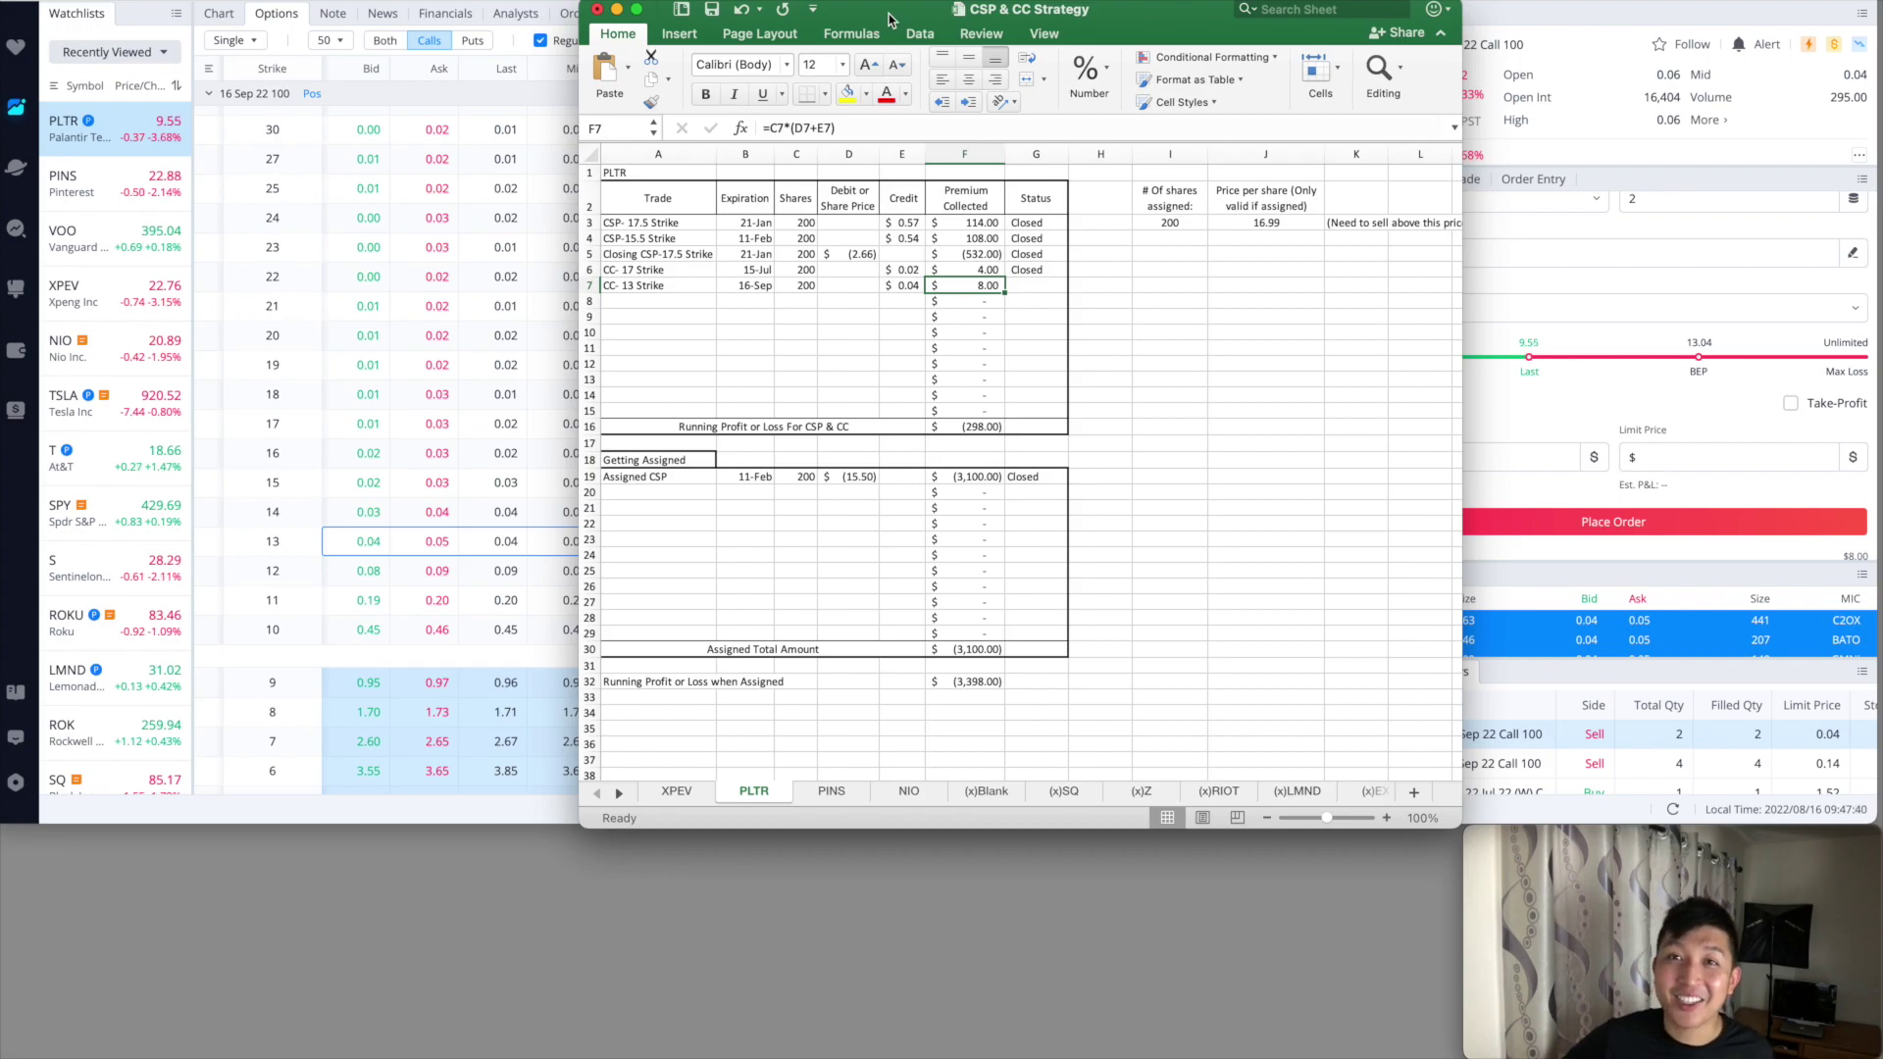